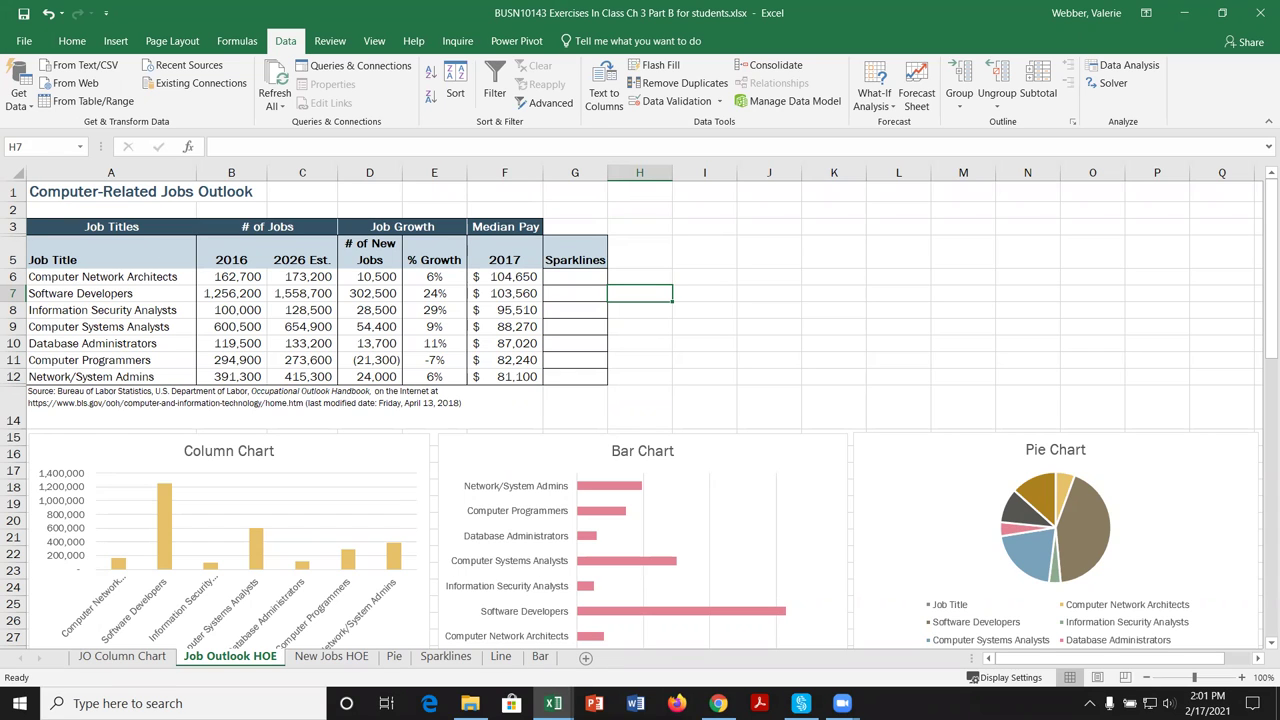
Open the Column Chart's alt text pane, leaving Mark as decorative switched off.
click(399, 456)
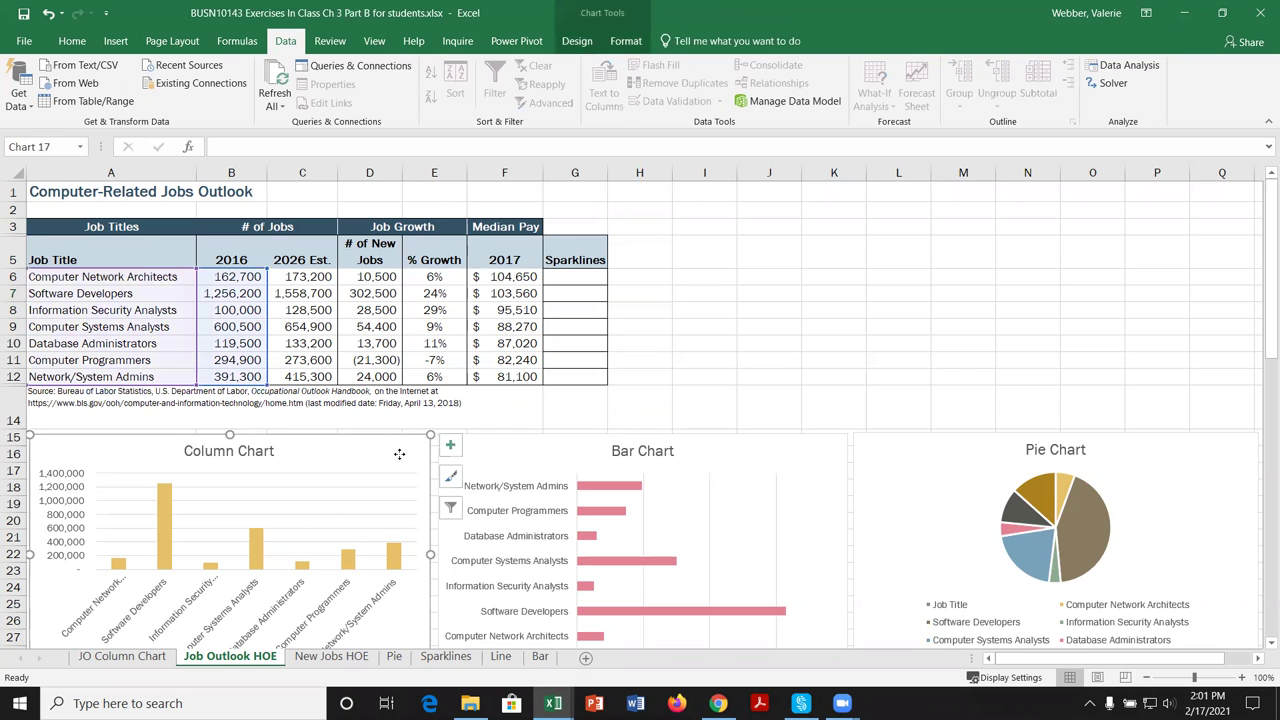
right_click(400, 457)
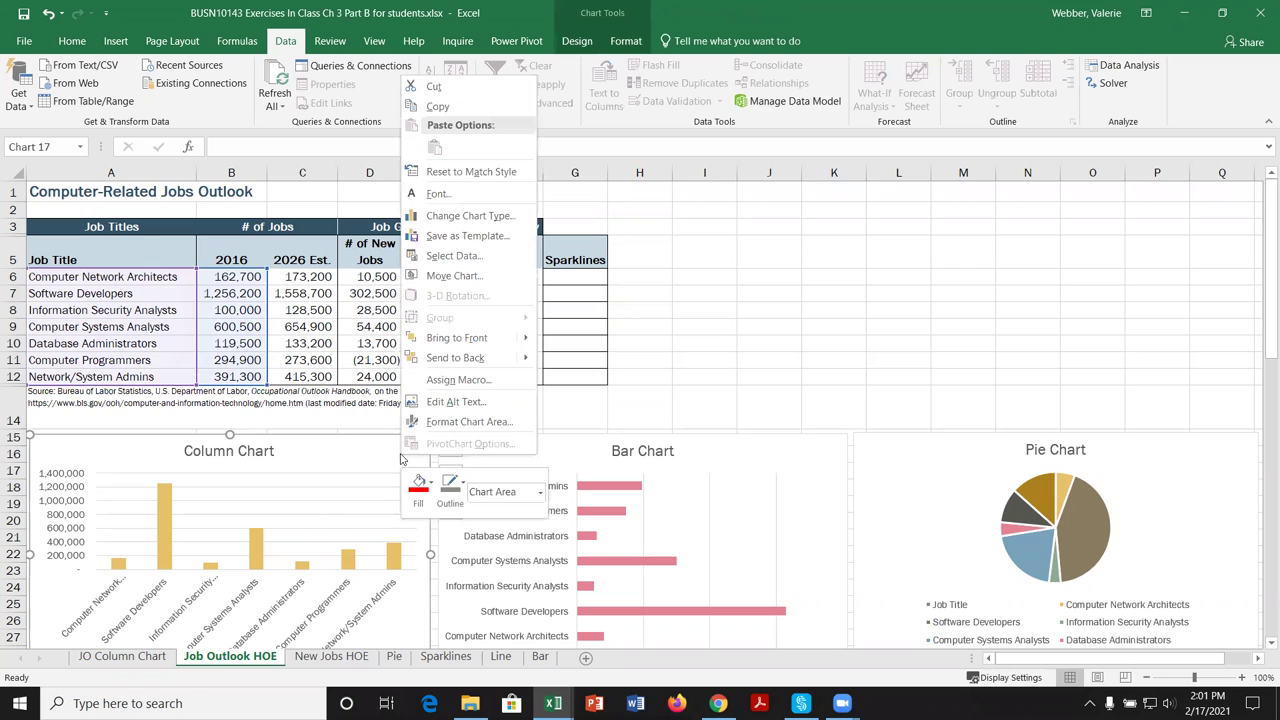
click(466, 402)
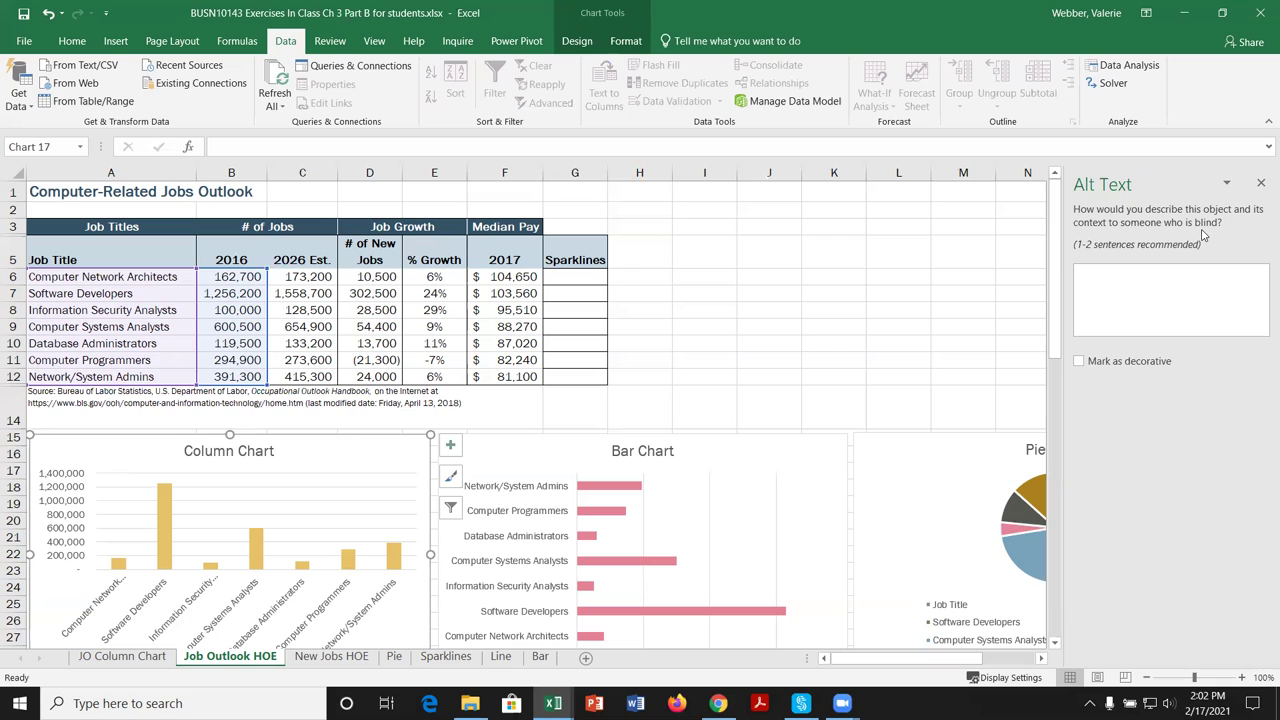
click(1079, 361)
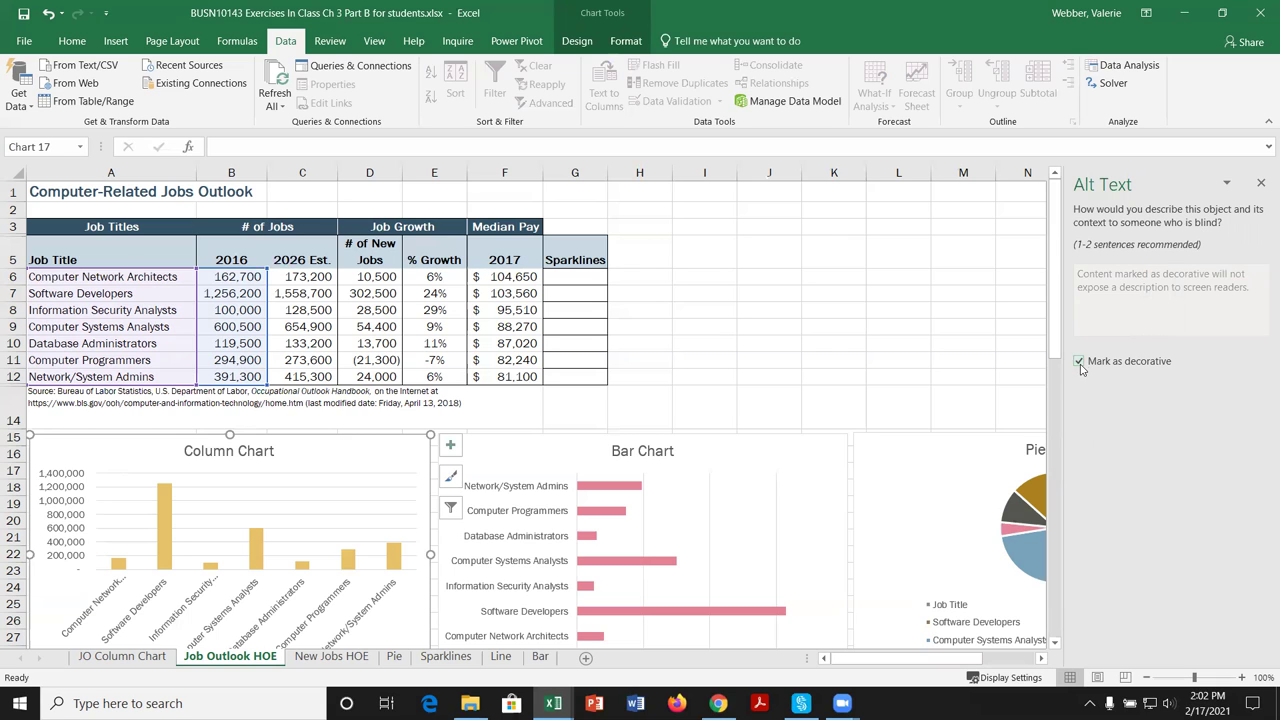
click(1079, 362)
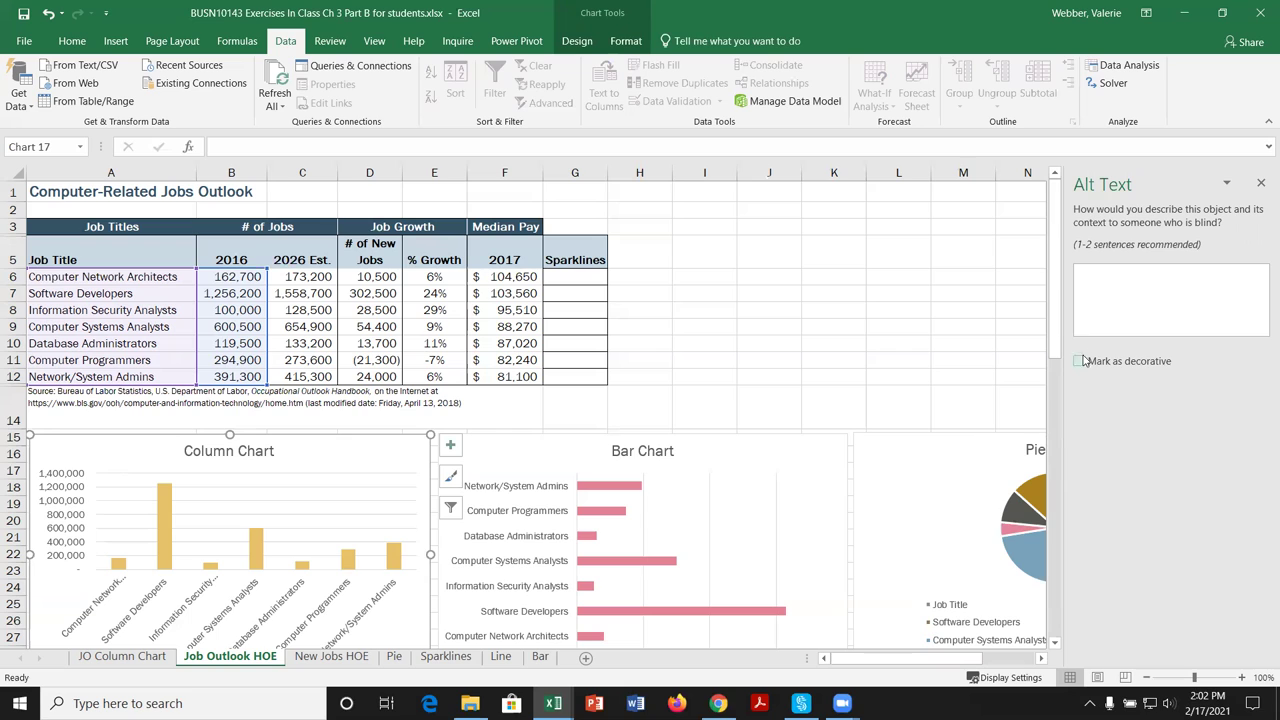
Enter alt text 'The column chart displays the number of jobs in the different computer job title categories for 2016.'.
click(1114, 283)
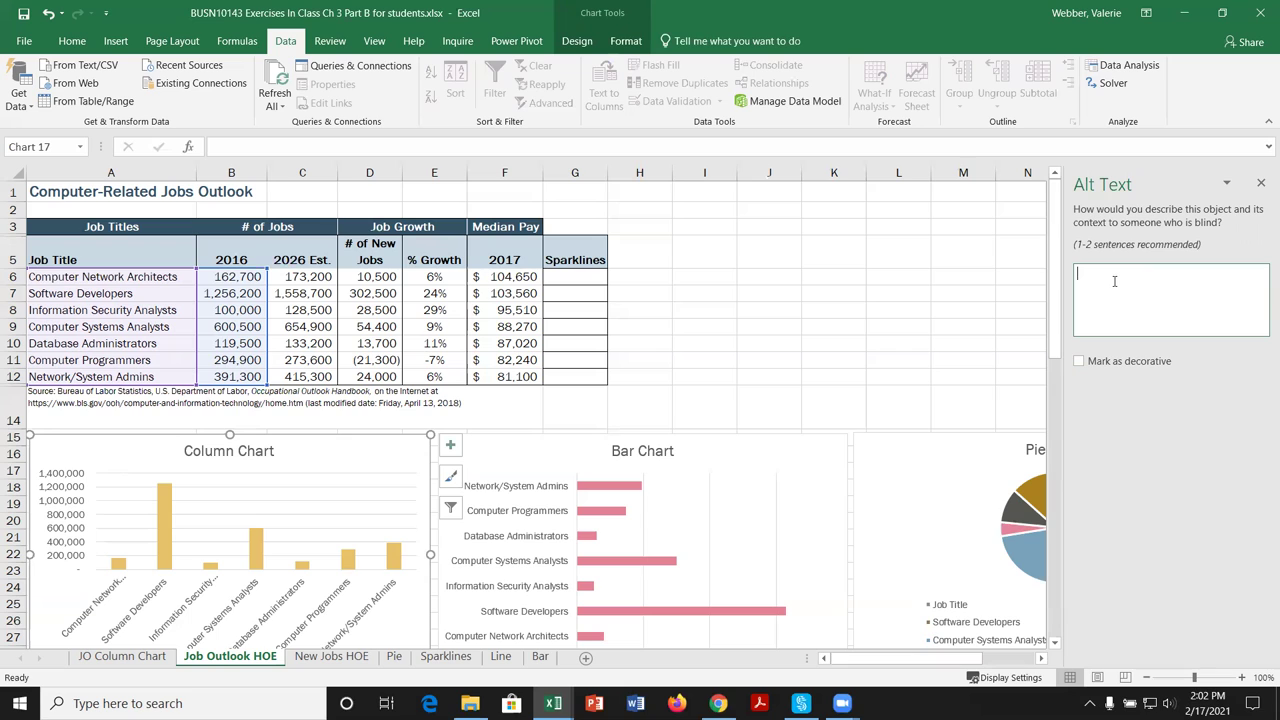
text(The column chart displays the number of jobs in the different comput)
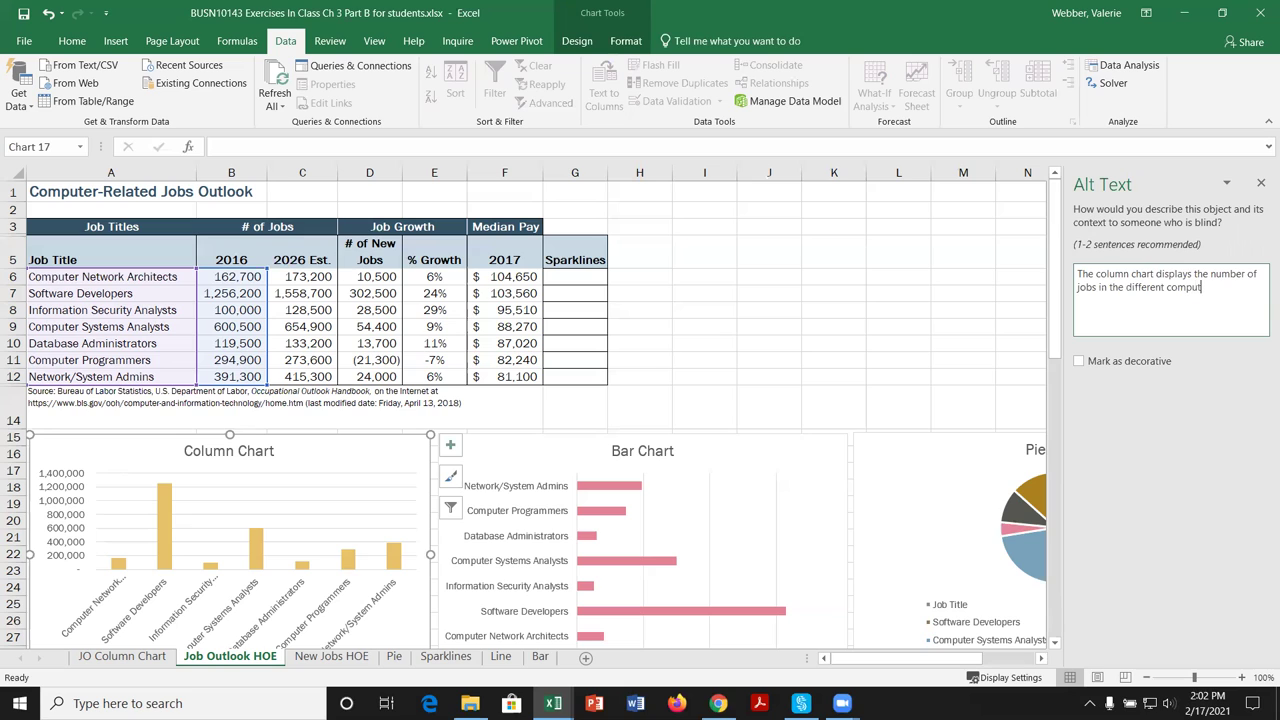
text(er job title categories for 2016.)
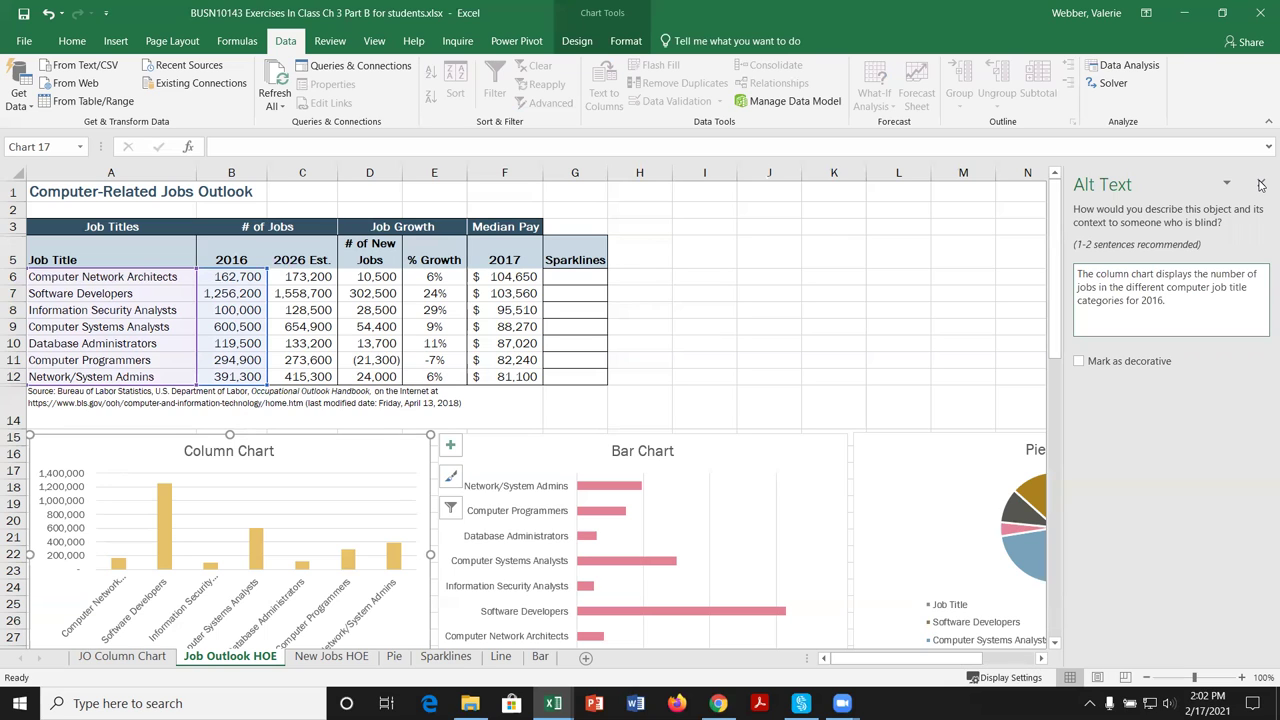
Reopen the chart's alt text to confirm it ends 'for 2016.', then close it and select J5.
click(1261, 185)
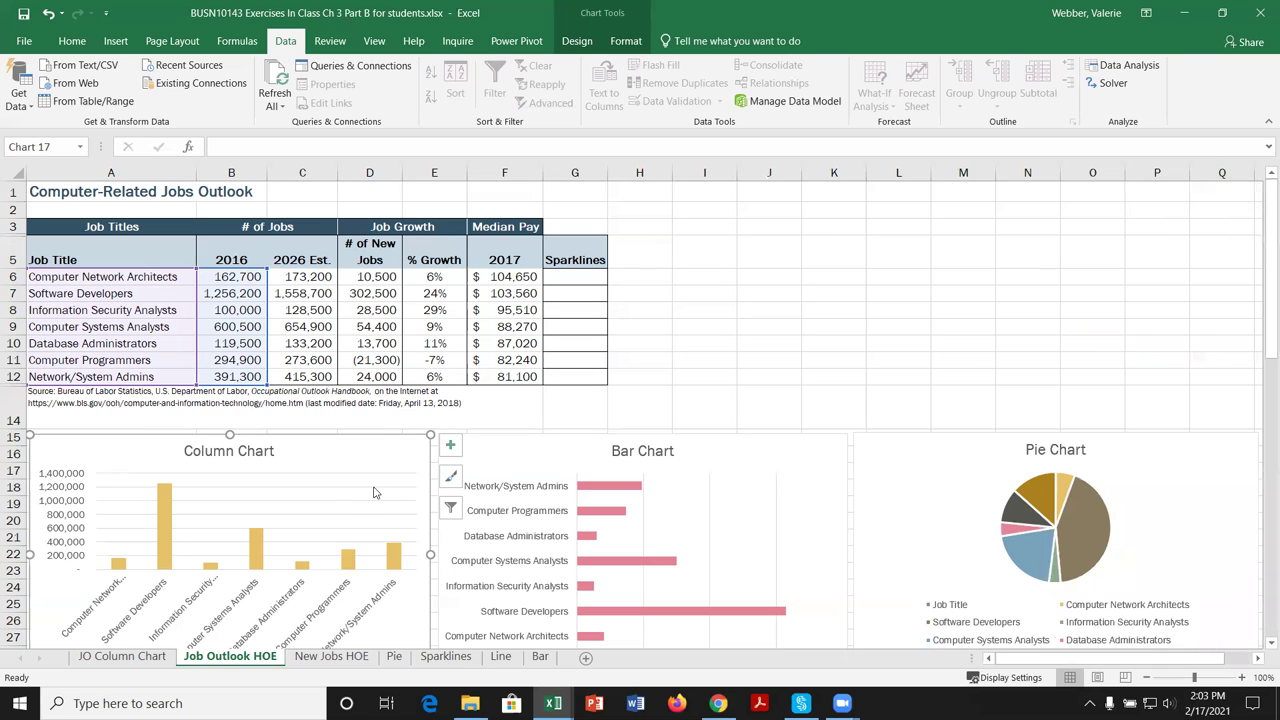
right_click(390, 462)
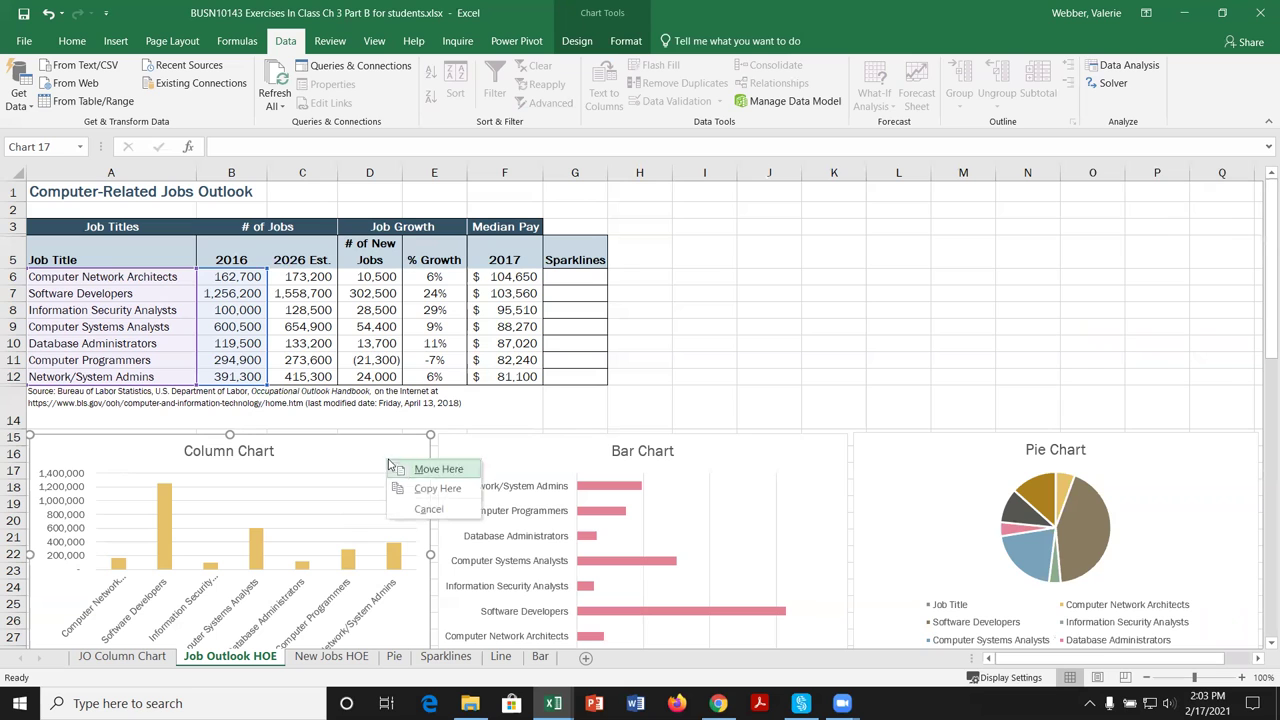
click(340, 458)
right_click(340, 458)
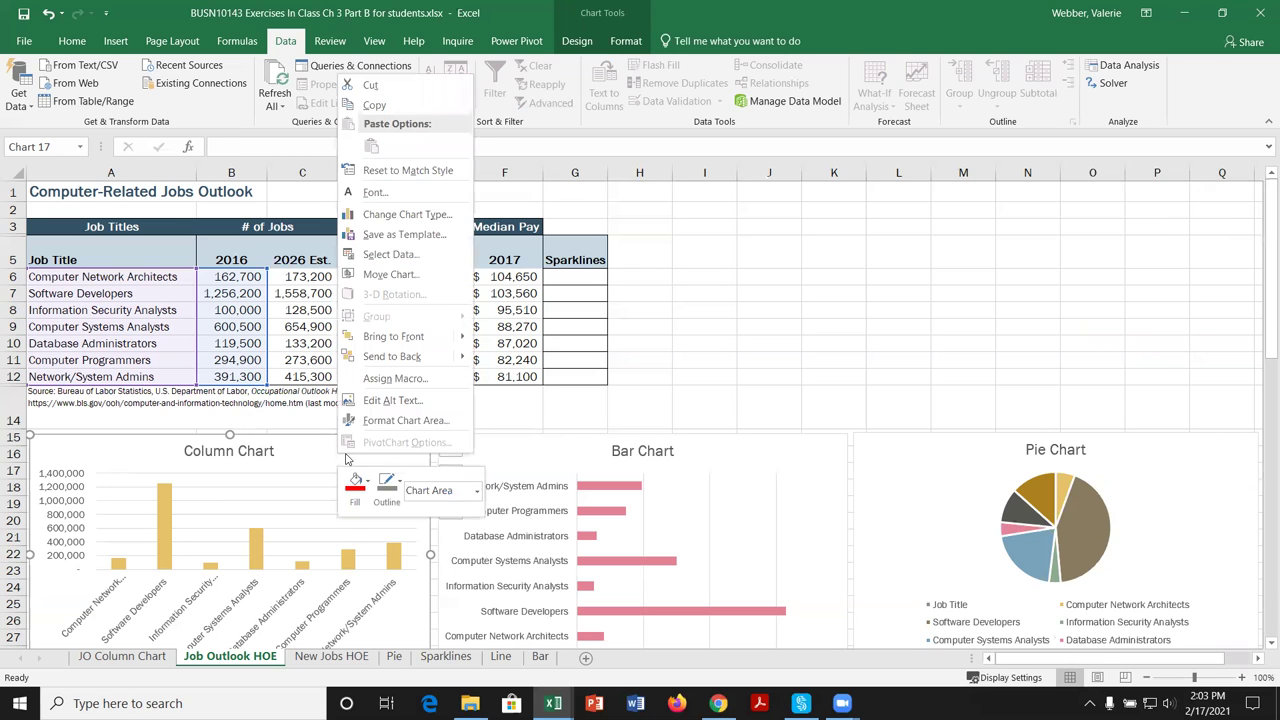
click(390, 401)
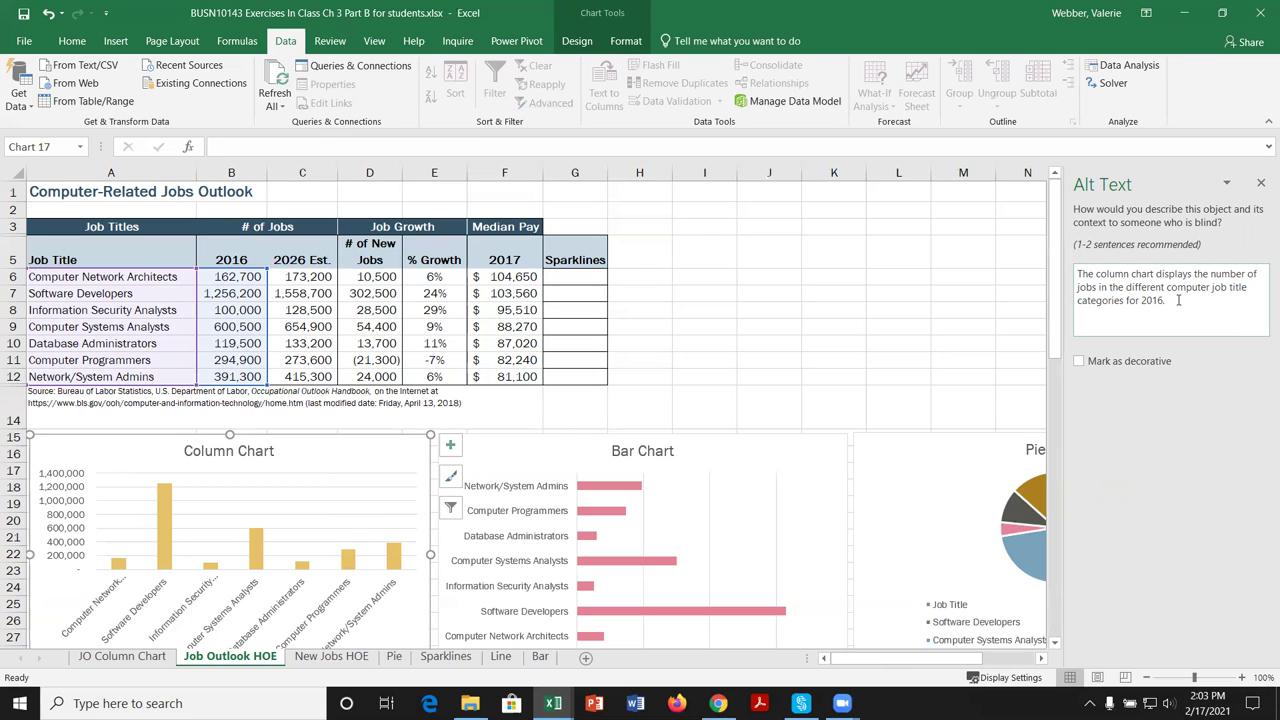
click(1178, 300)
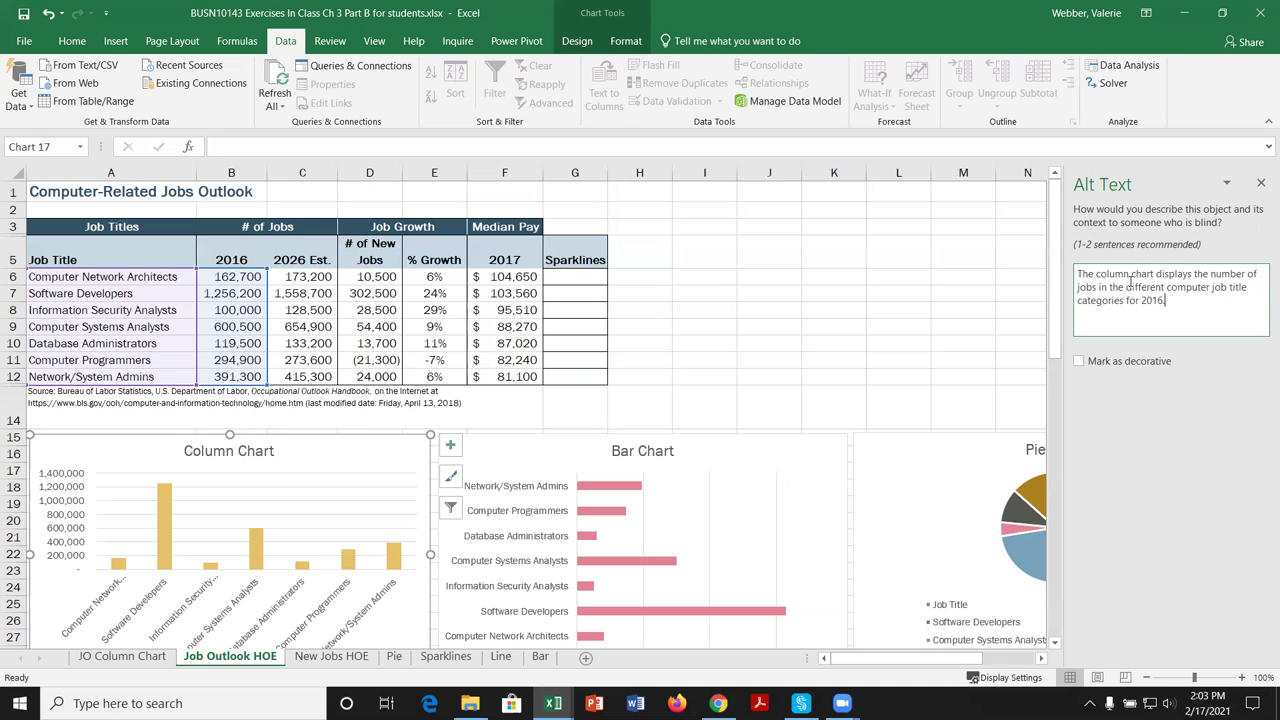
click(1261, 183)
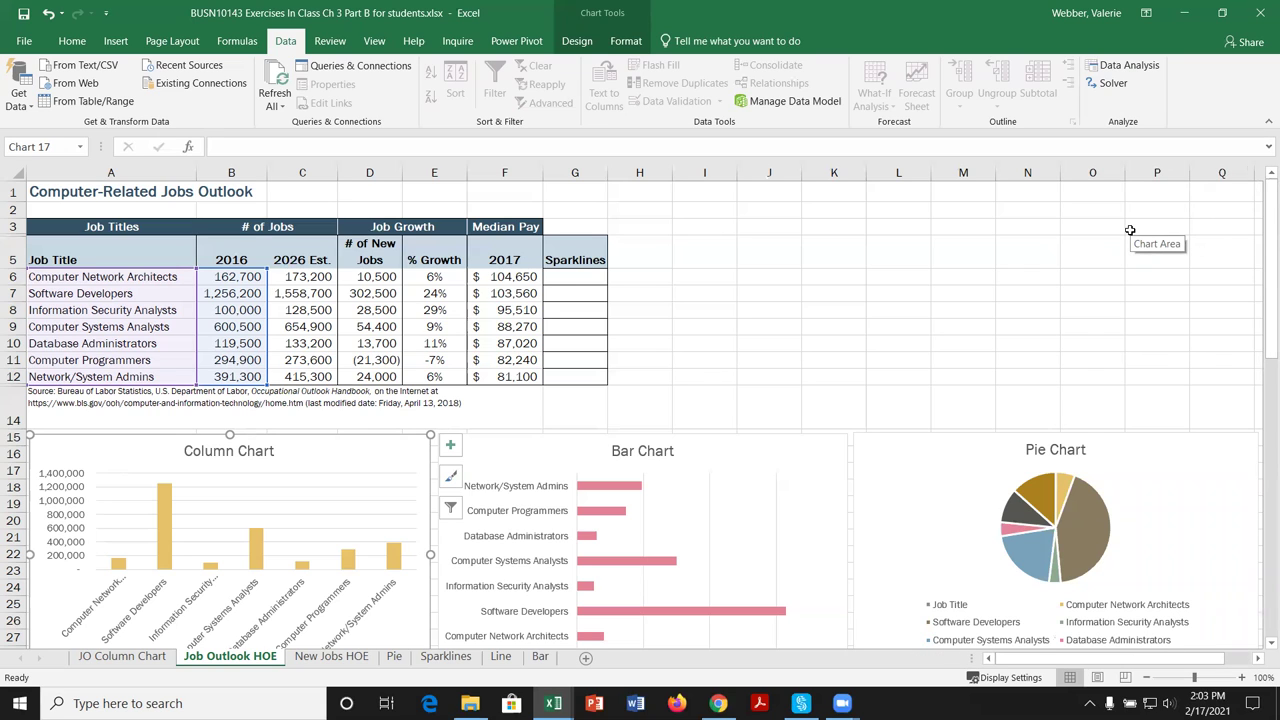
click(770, 257)
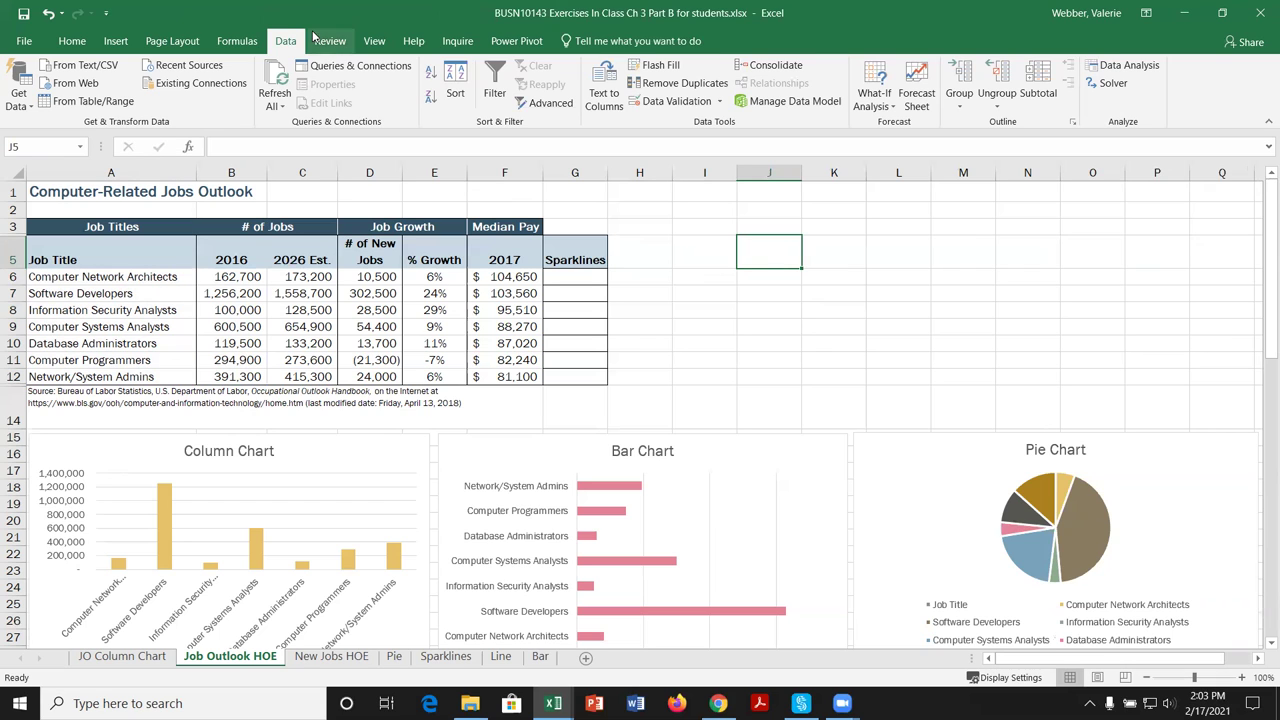
Preview chart styles and workbook themes on the Column Chart without applying any.
click(183, 46)
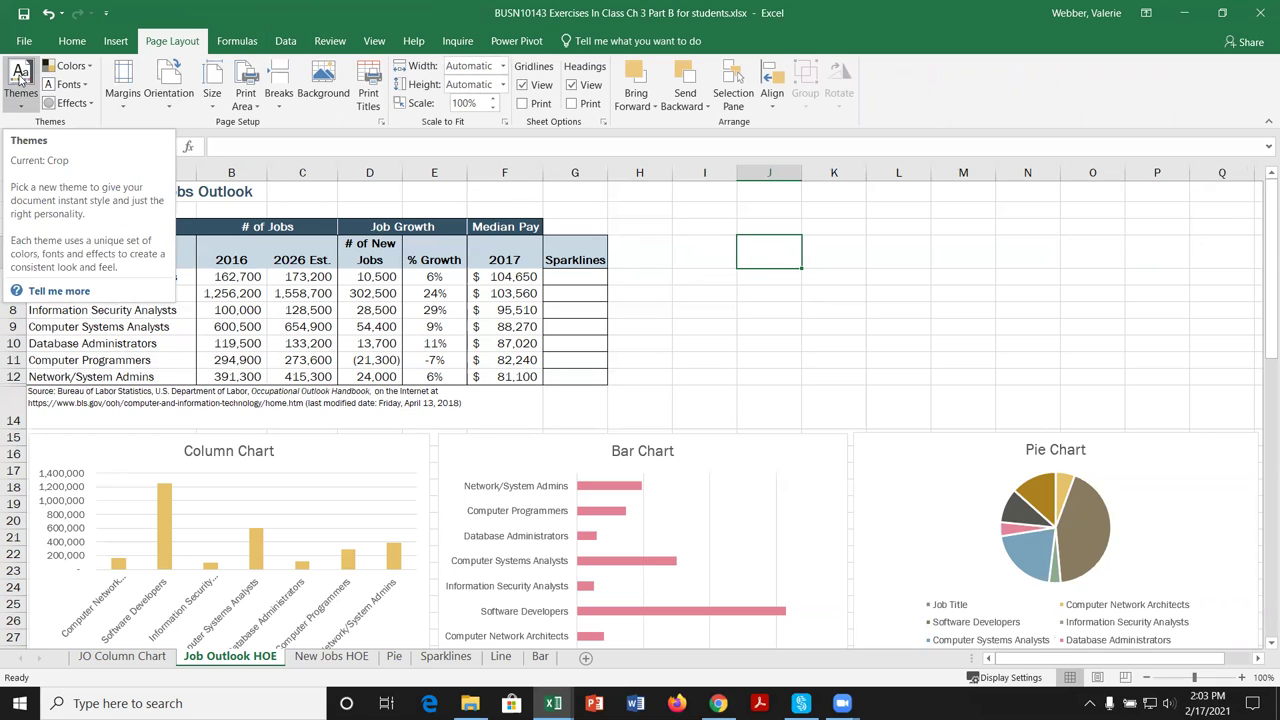
click(320, 453)
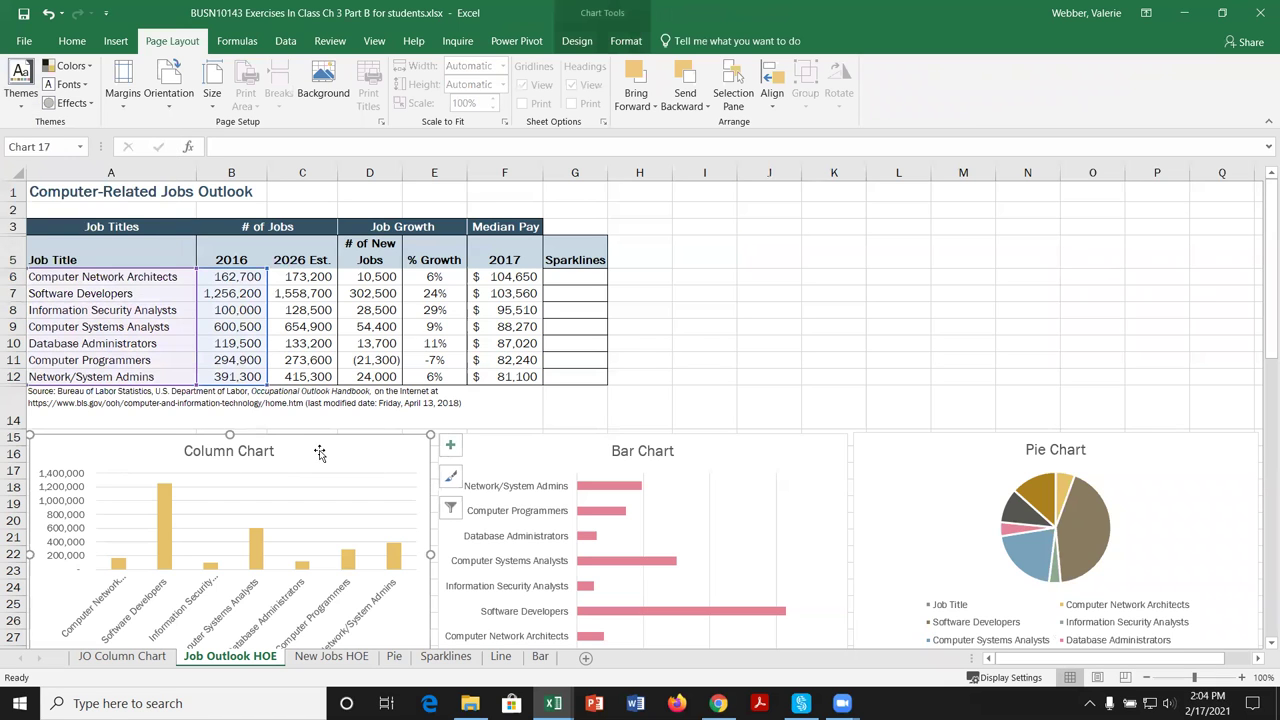
click(575, 41)
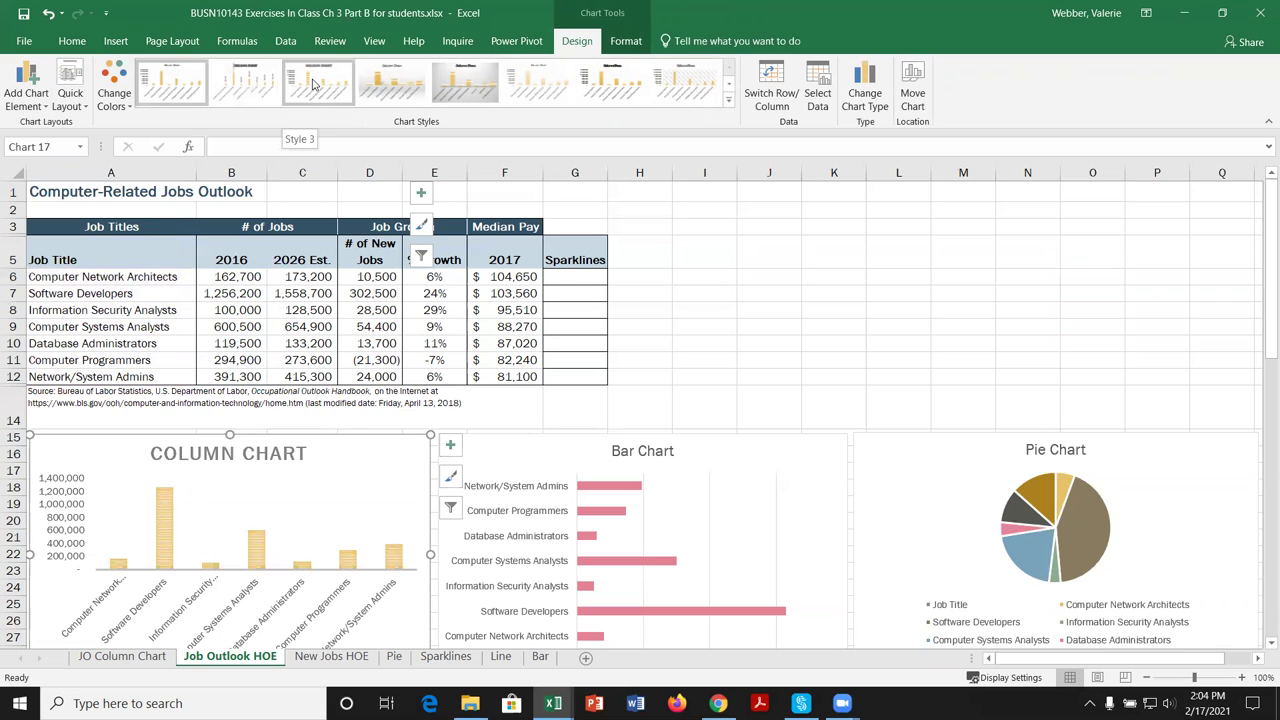
click(166, 44)
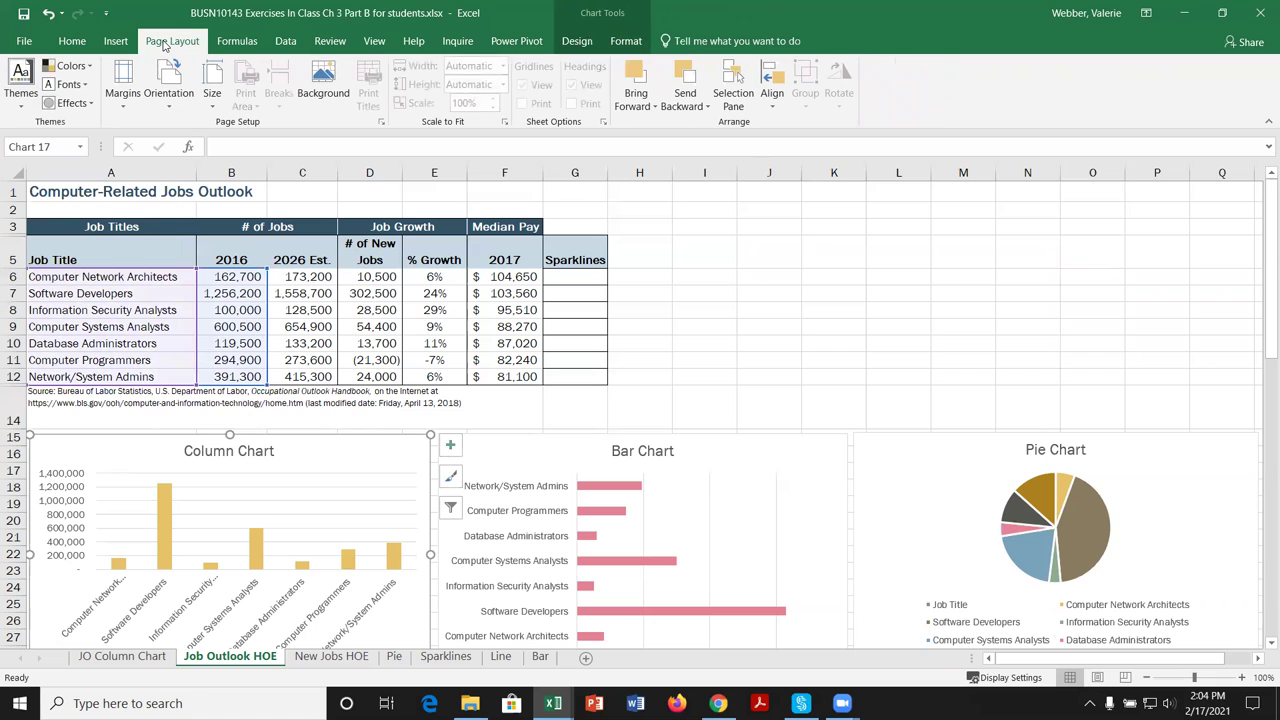
click(22, 95)
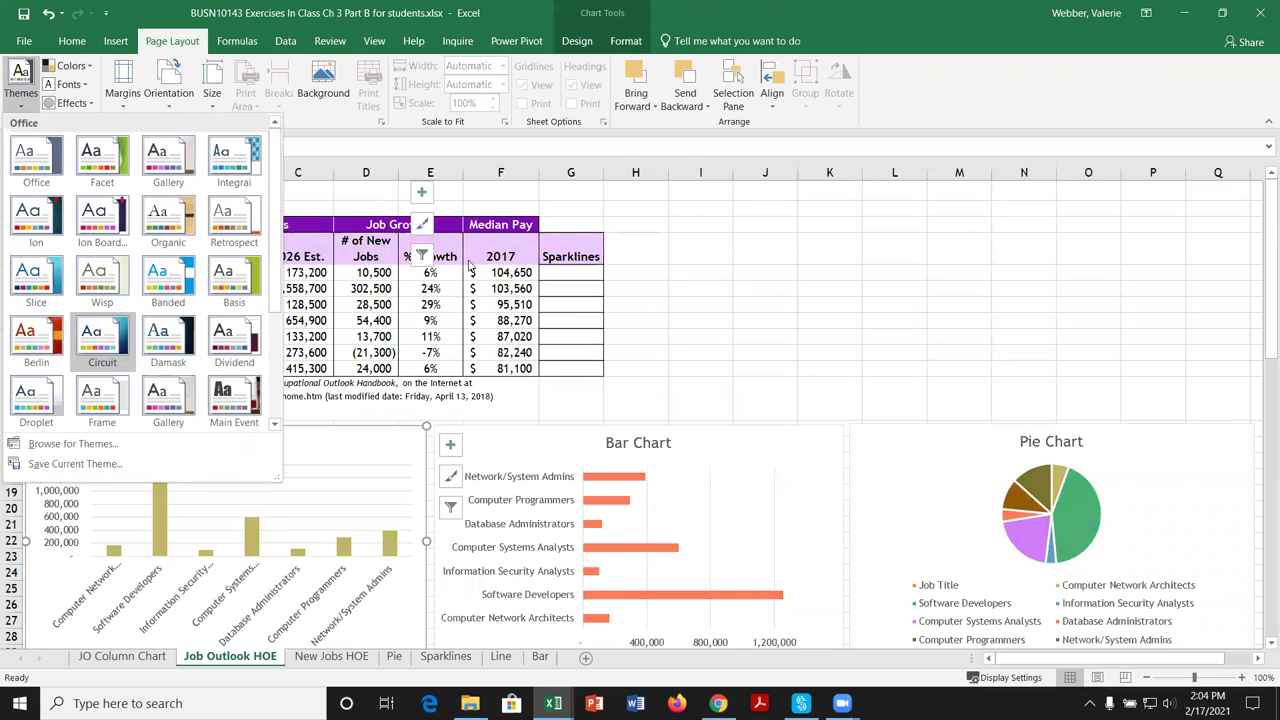
click(683, 270)
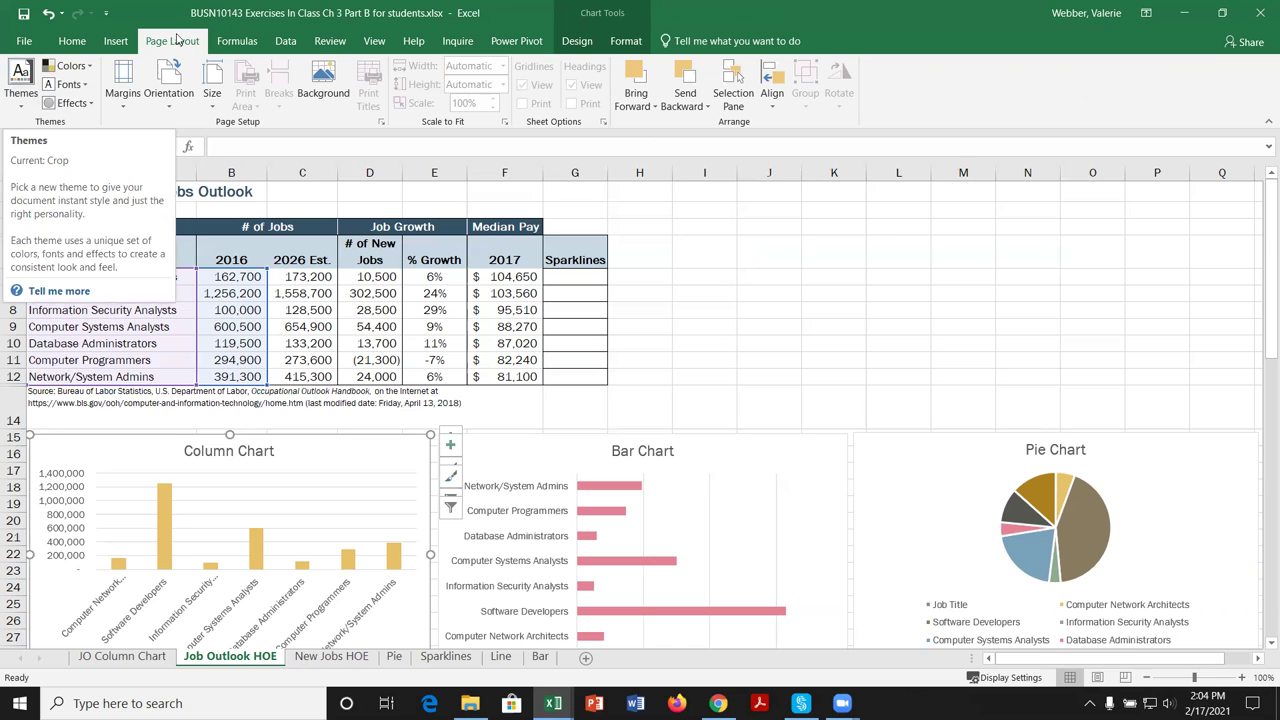
click(20, 95)
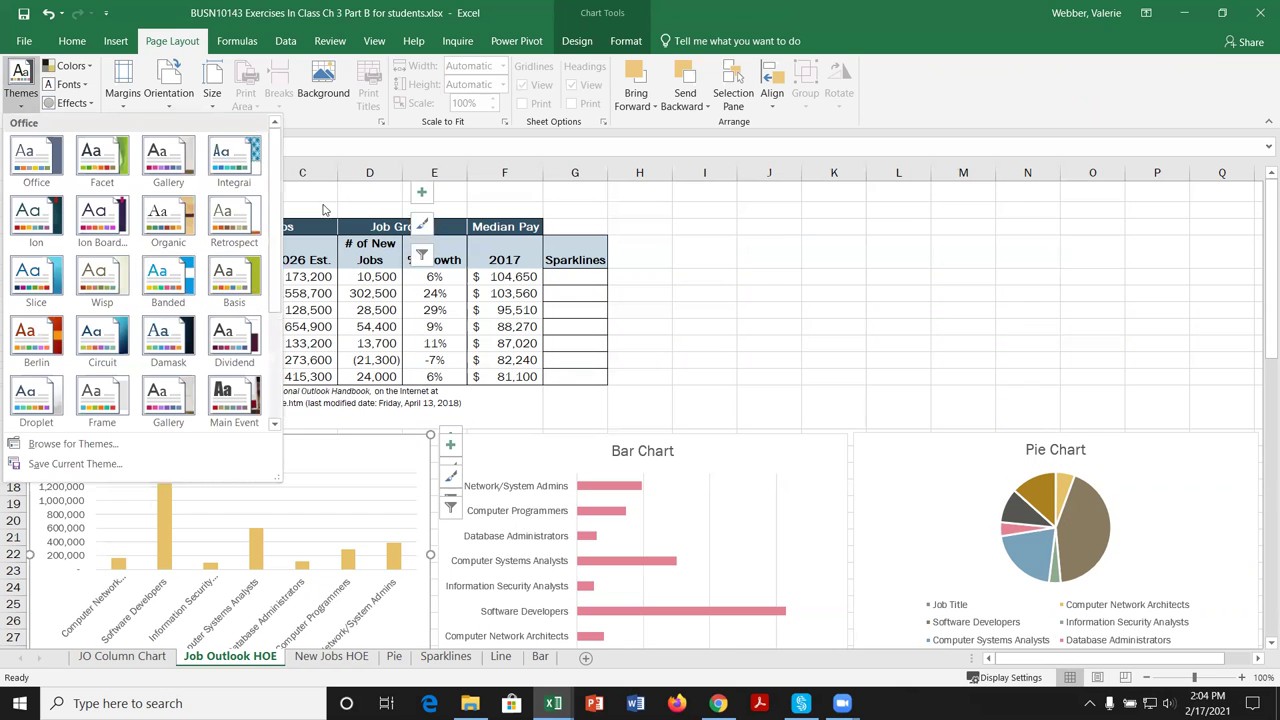
click(70, 66)
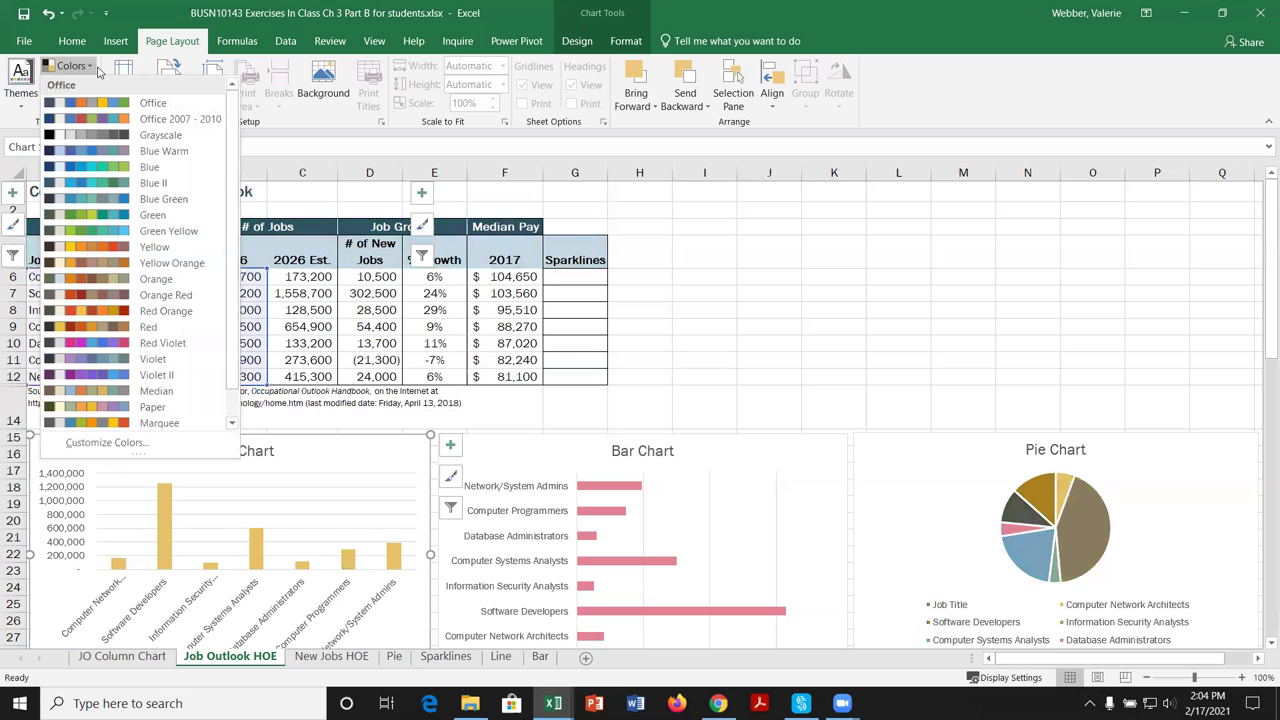
click(325, 190)
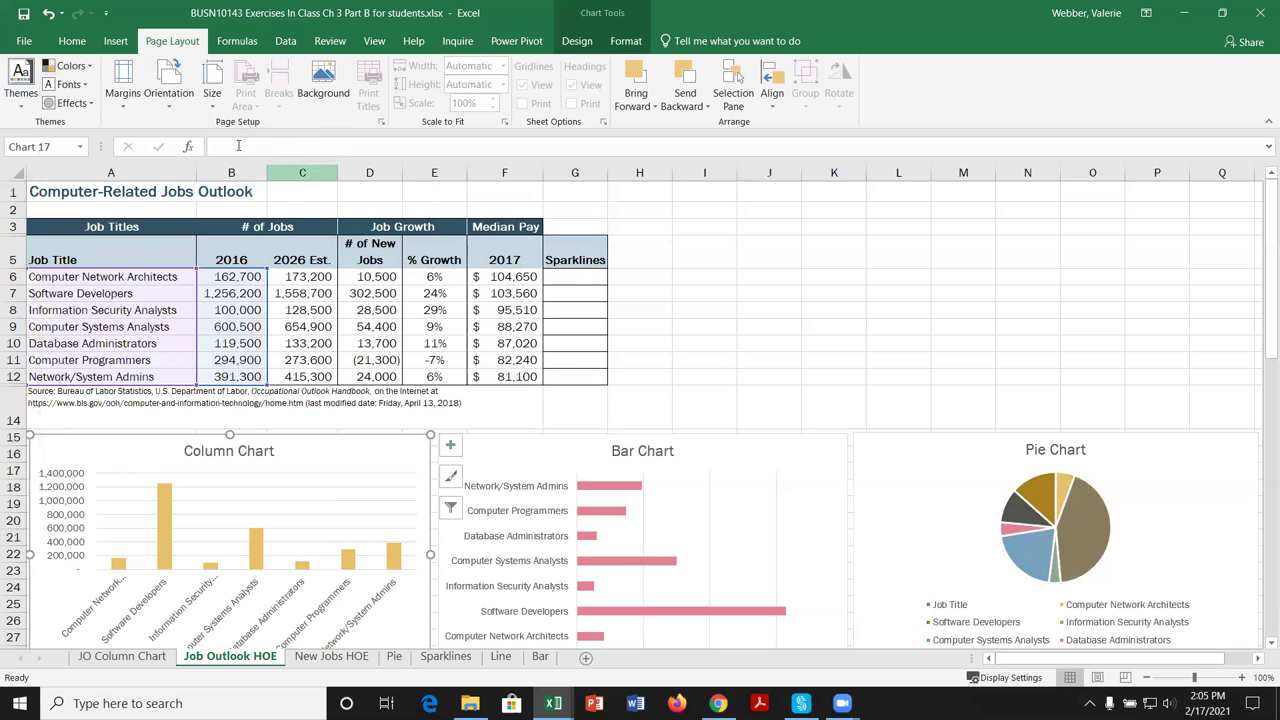
click(85, 85)
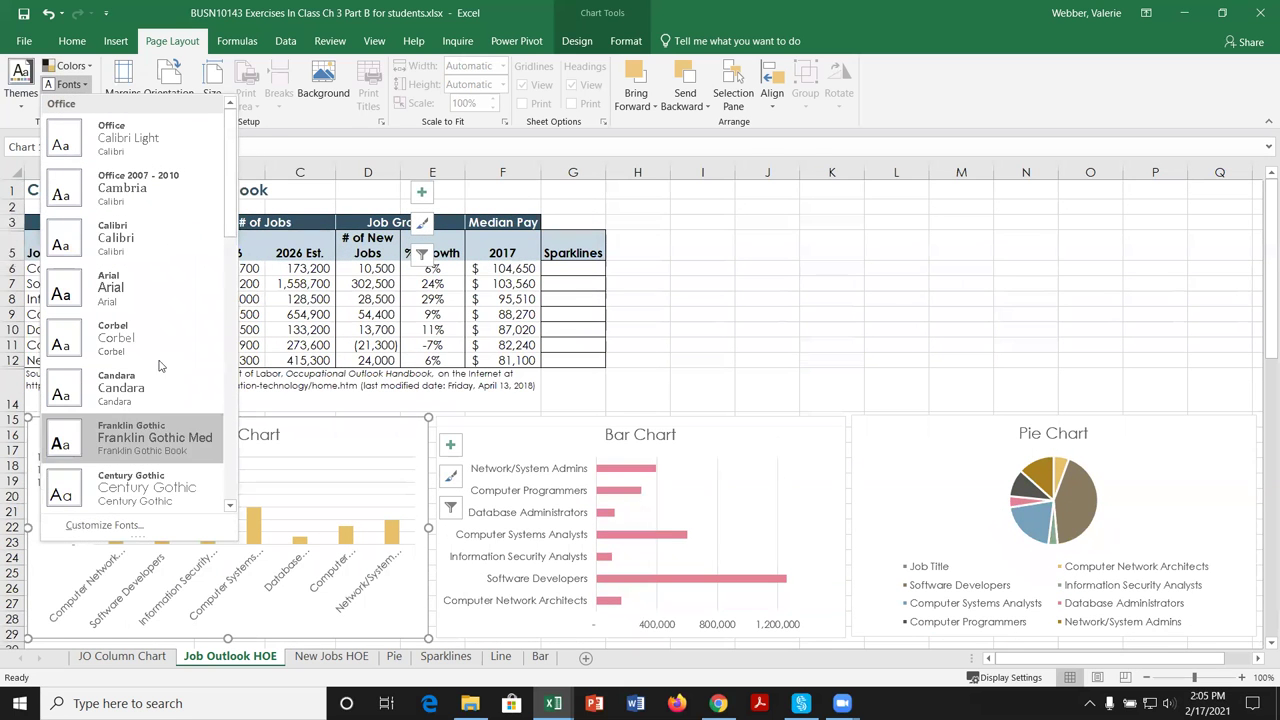
click(133, 128)
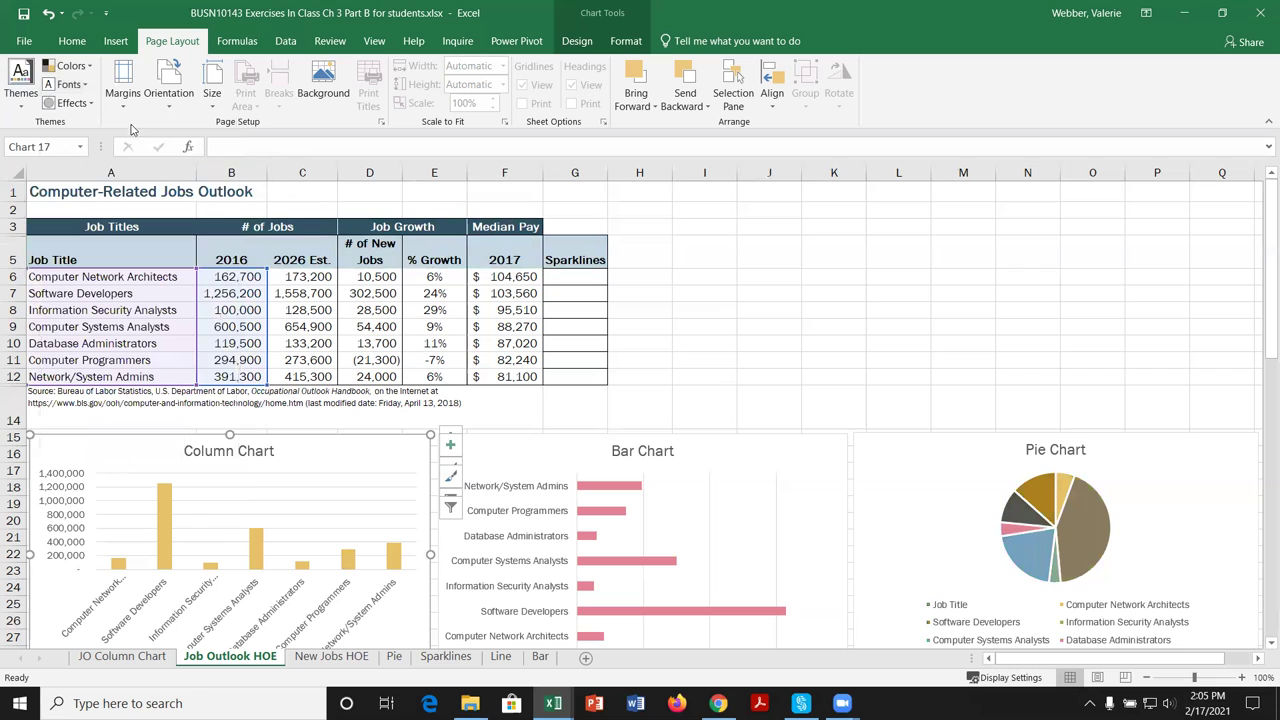
click(72, 103)
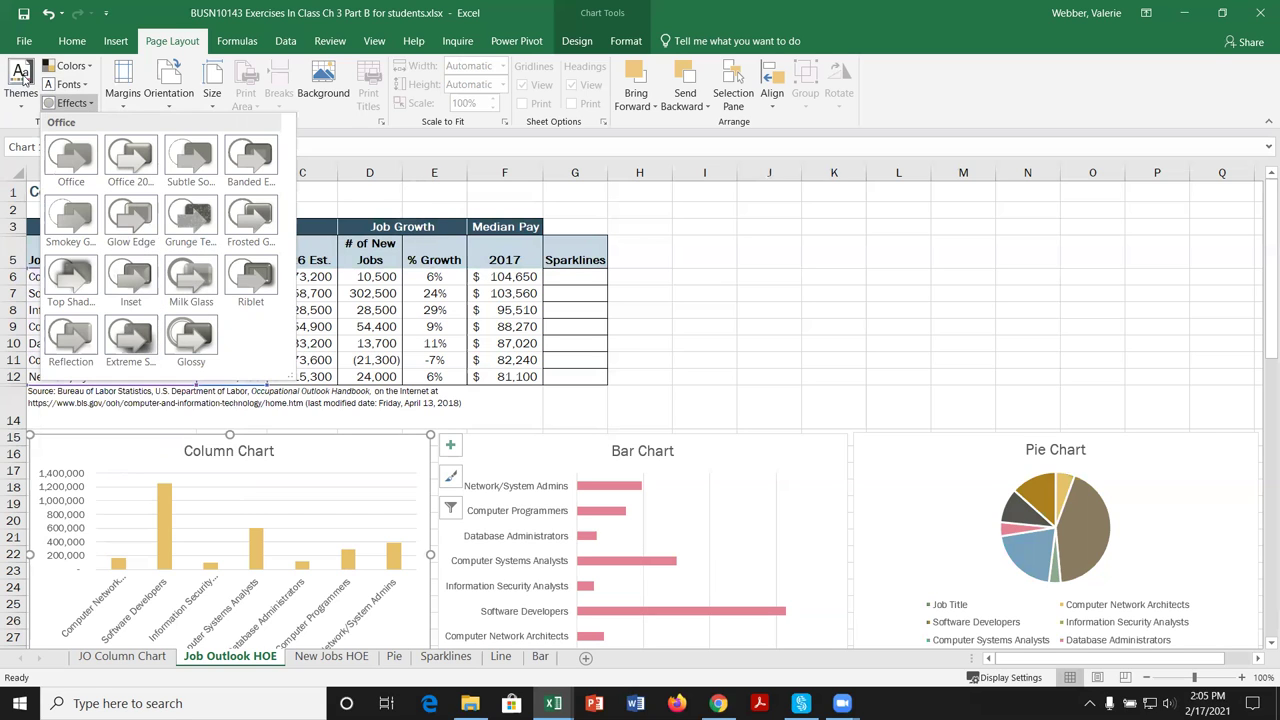
click(658, 254)
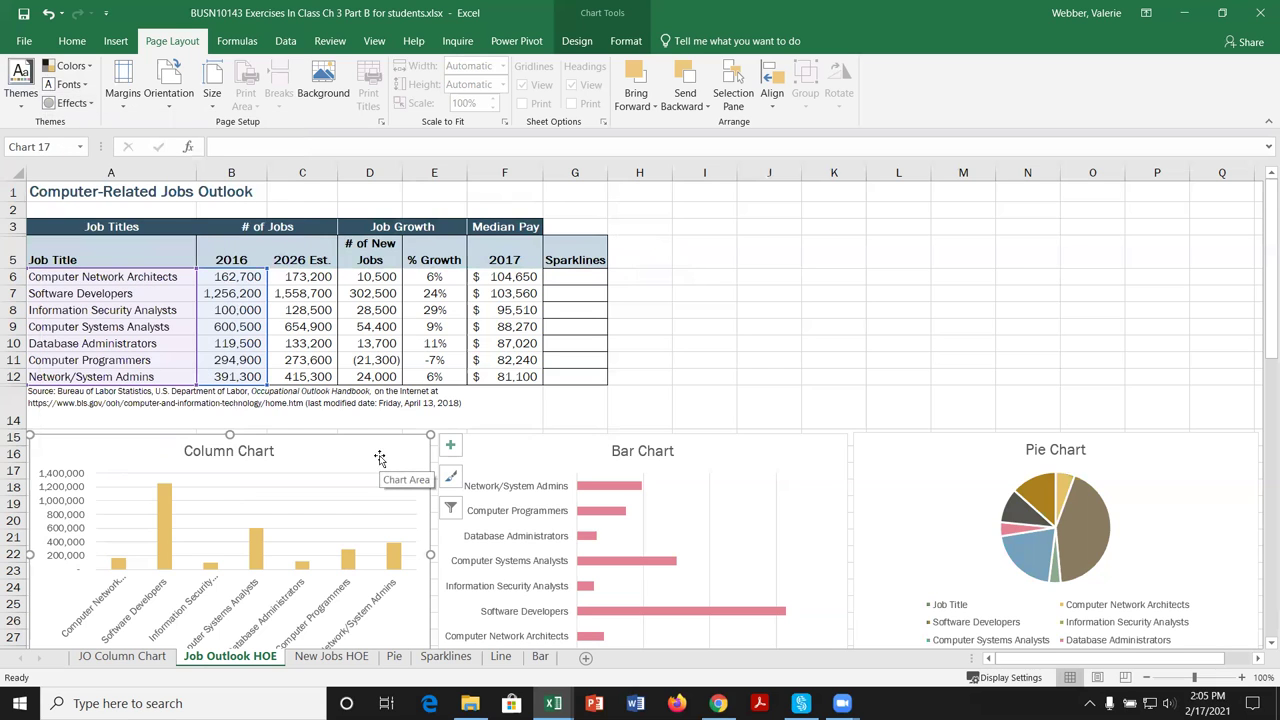
Apply a different built-in chart style to the Column Chart, keeping its colours, then deselect it.
click(578, 42)
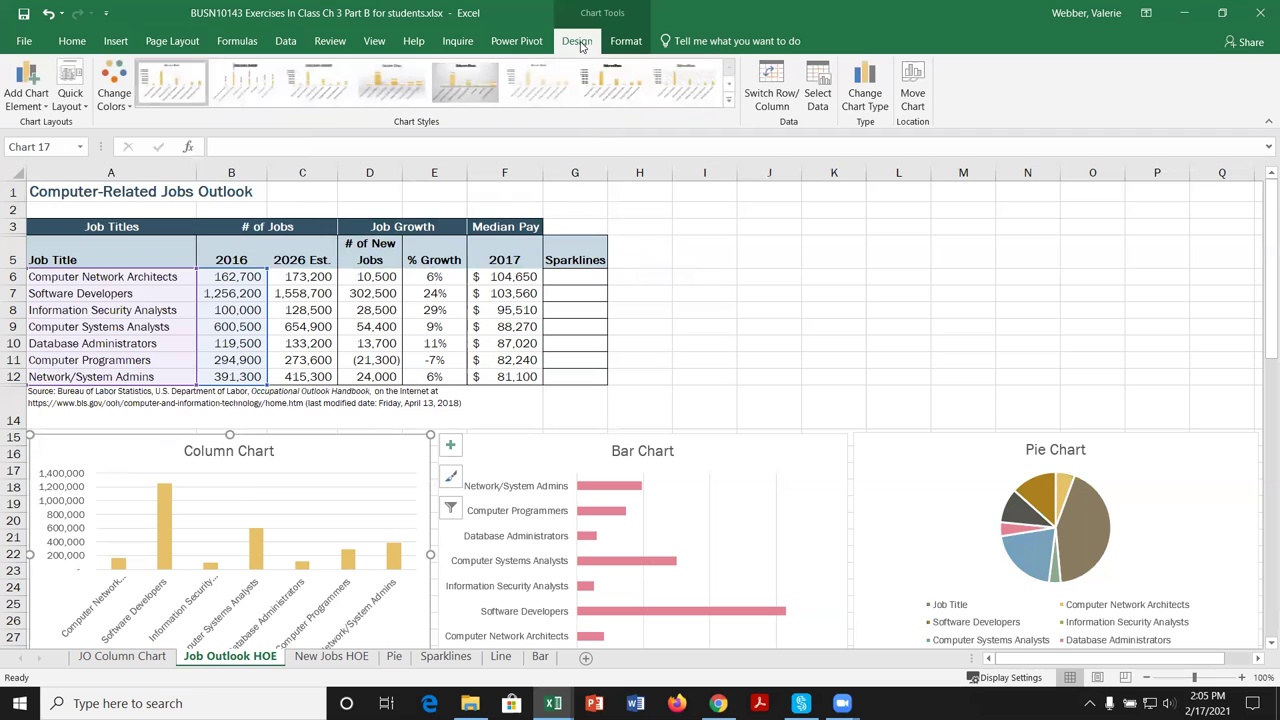
click(114, 92)
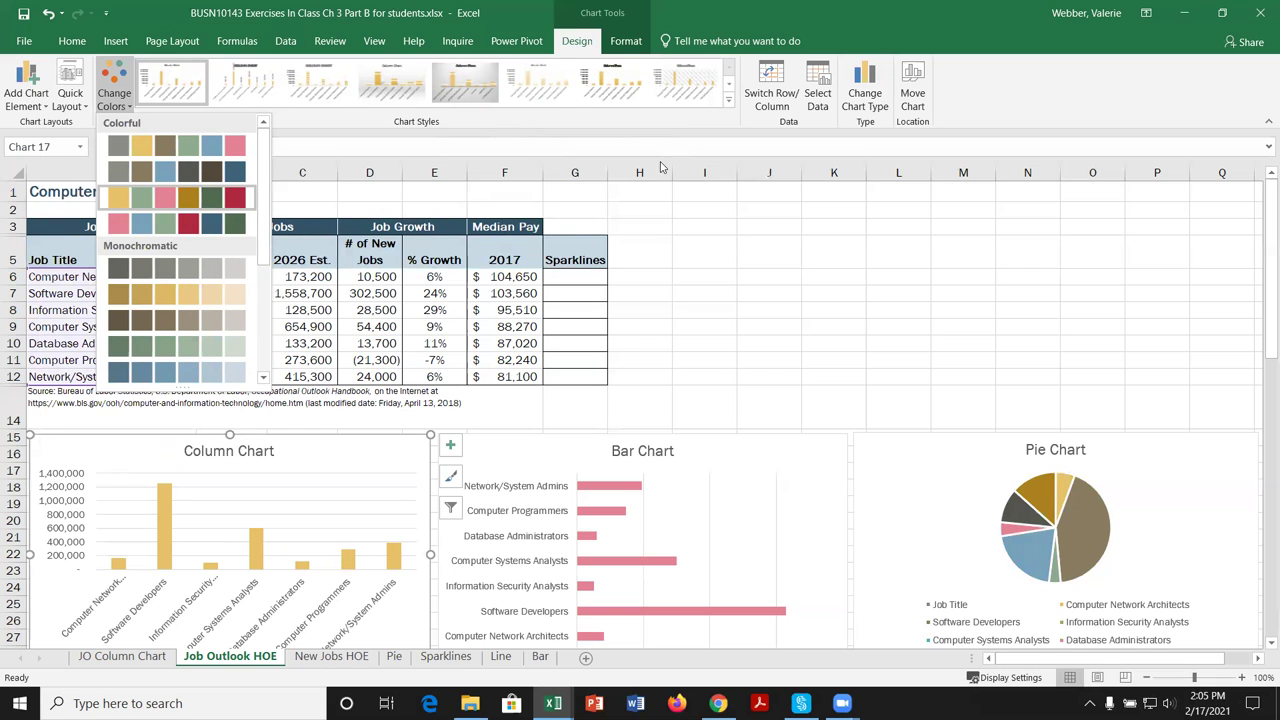
click(524, 200)
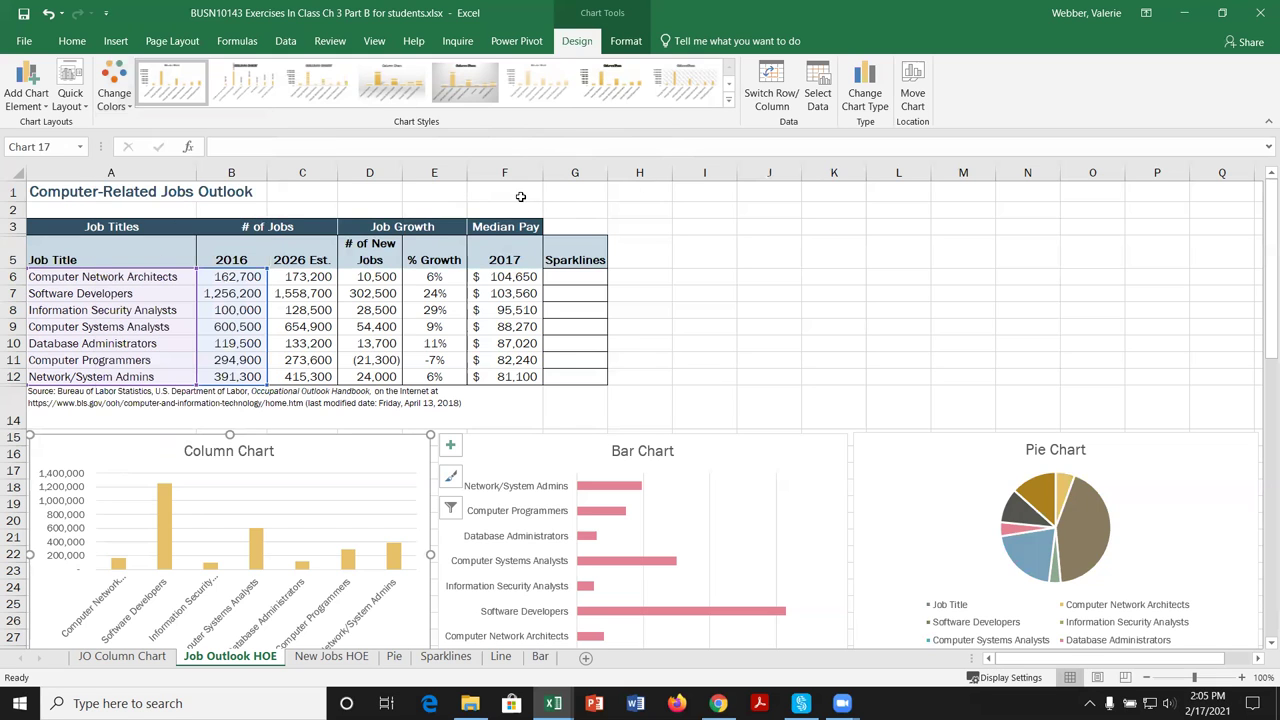
click(483, 90)
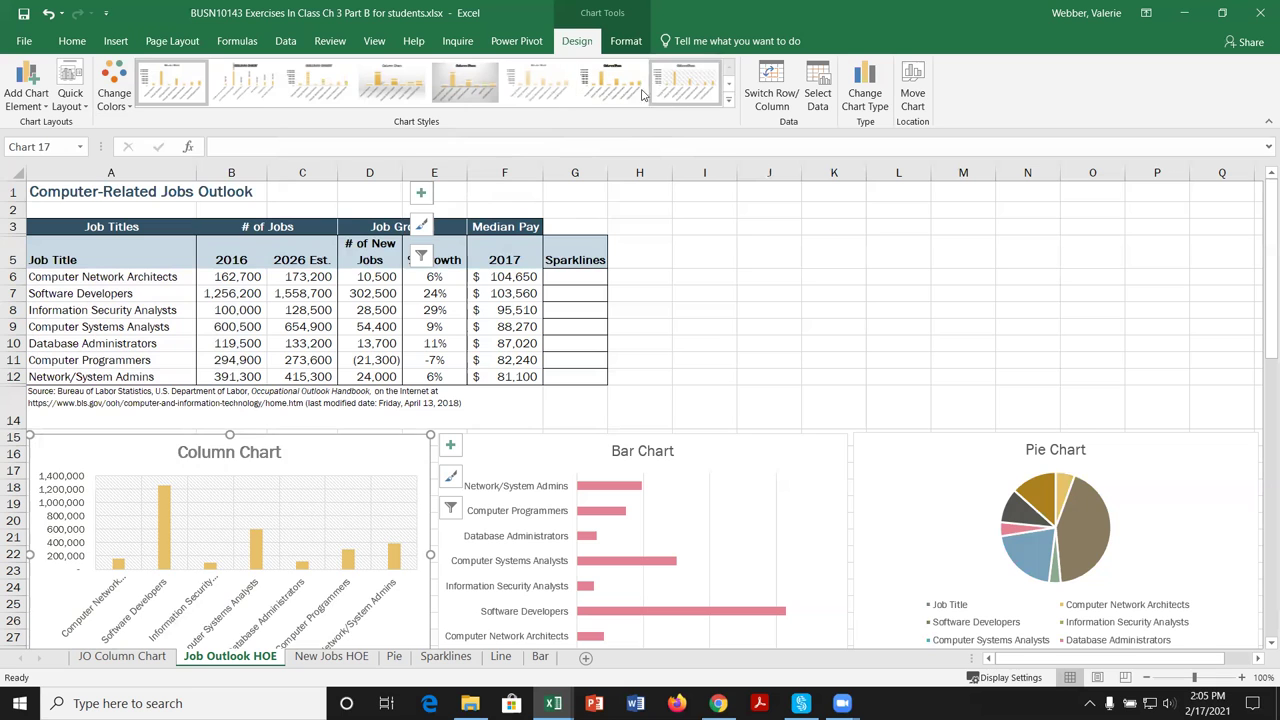
click(723, 238)
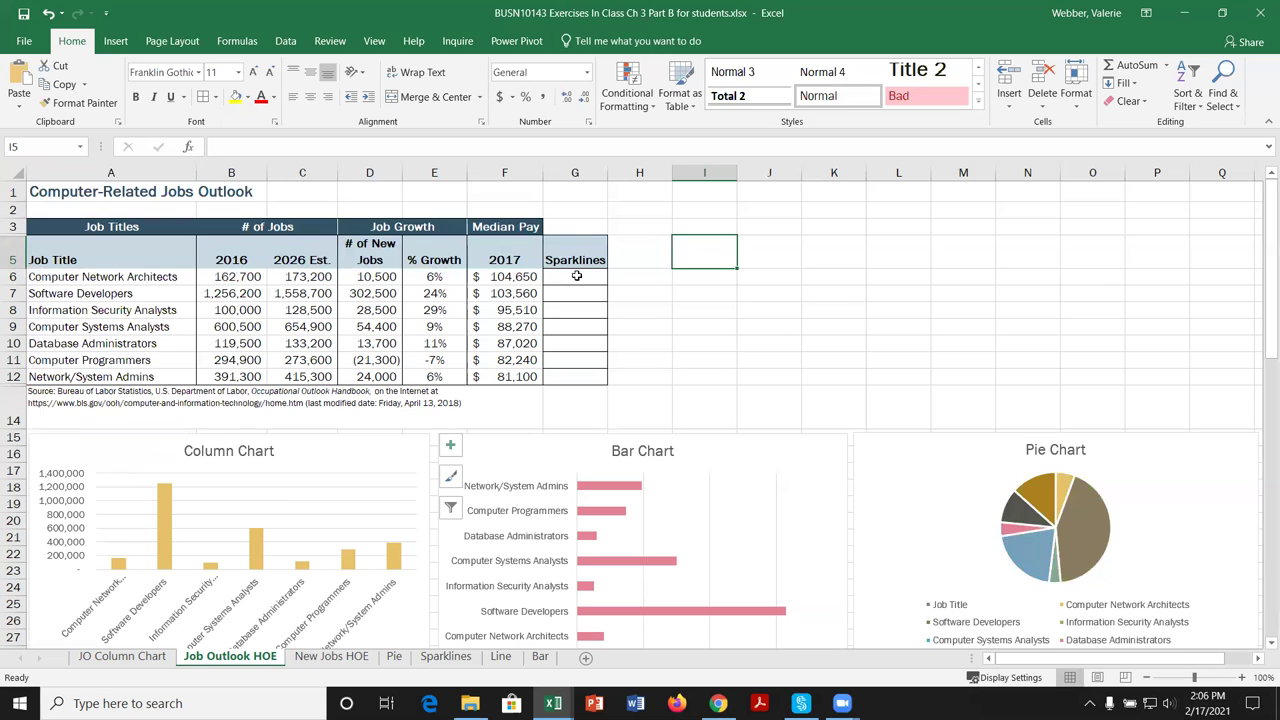
Insert a line sparkline in G6 using the data range B6:C6.
click(576, 276)
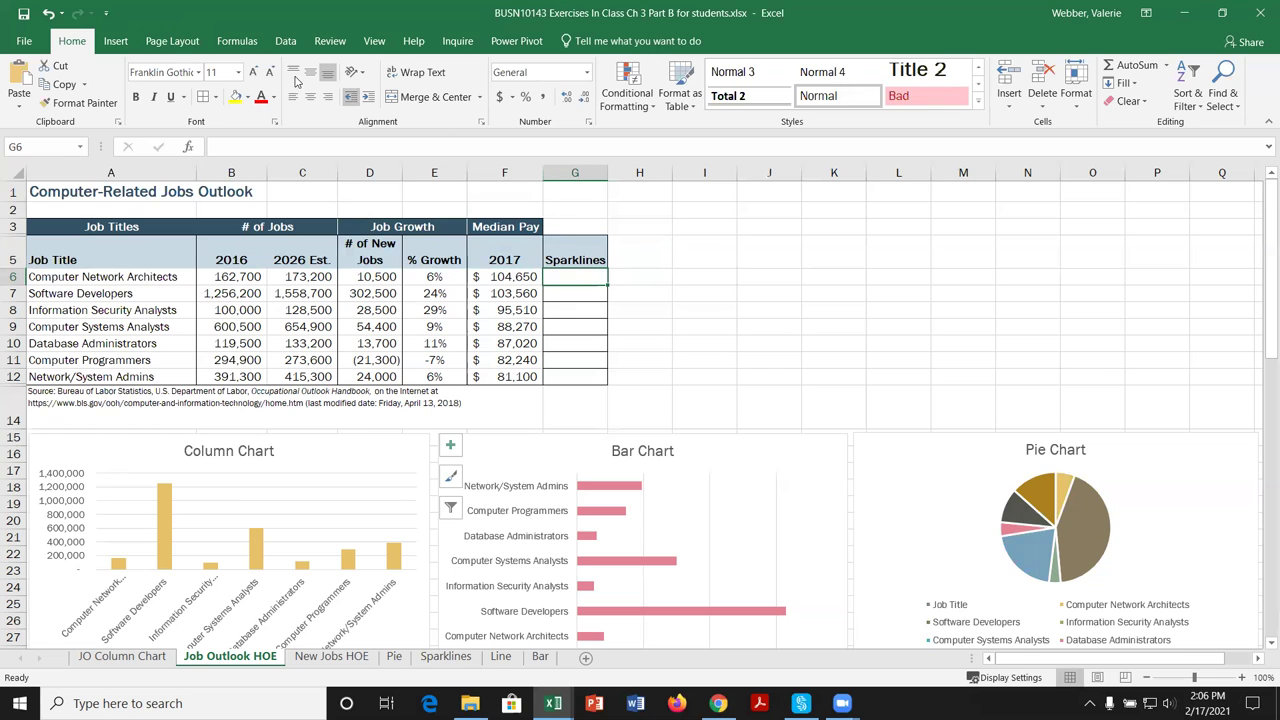
click(116, 42)
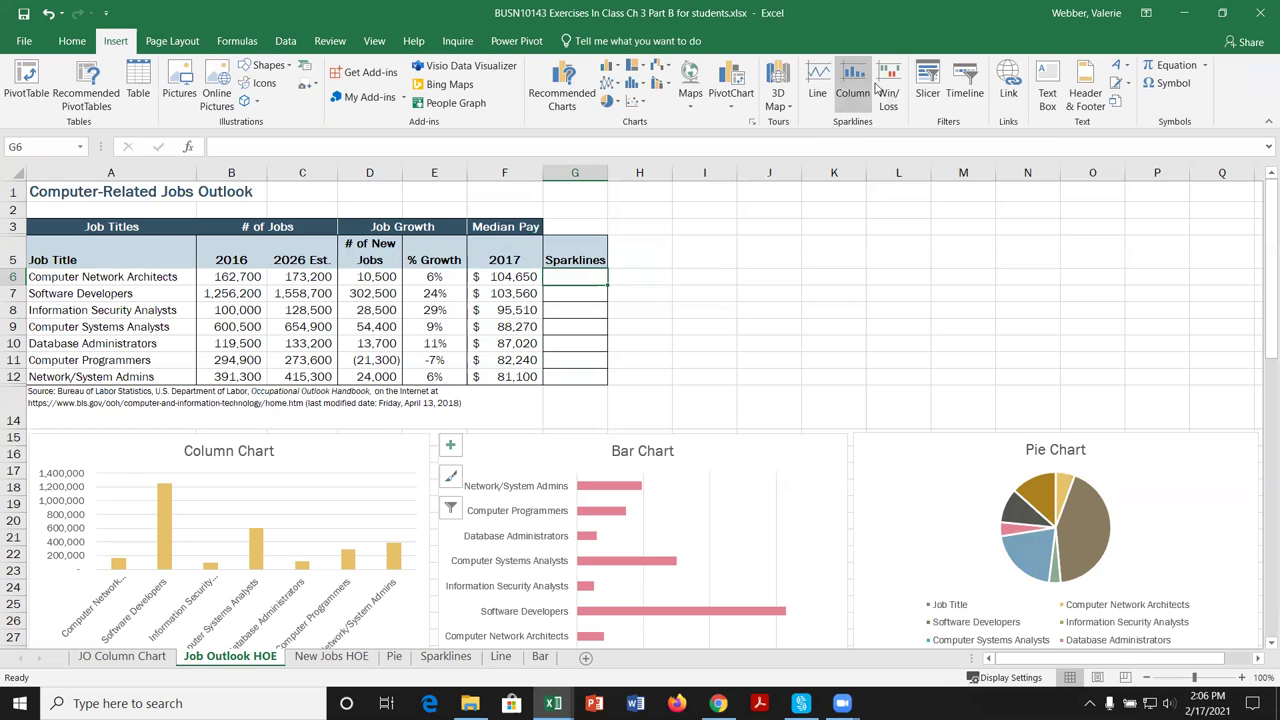
click(818, 82)
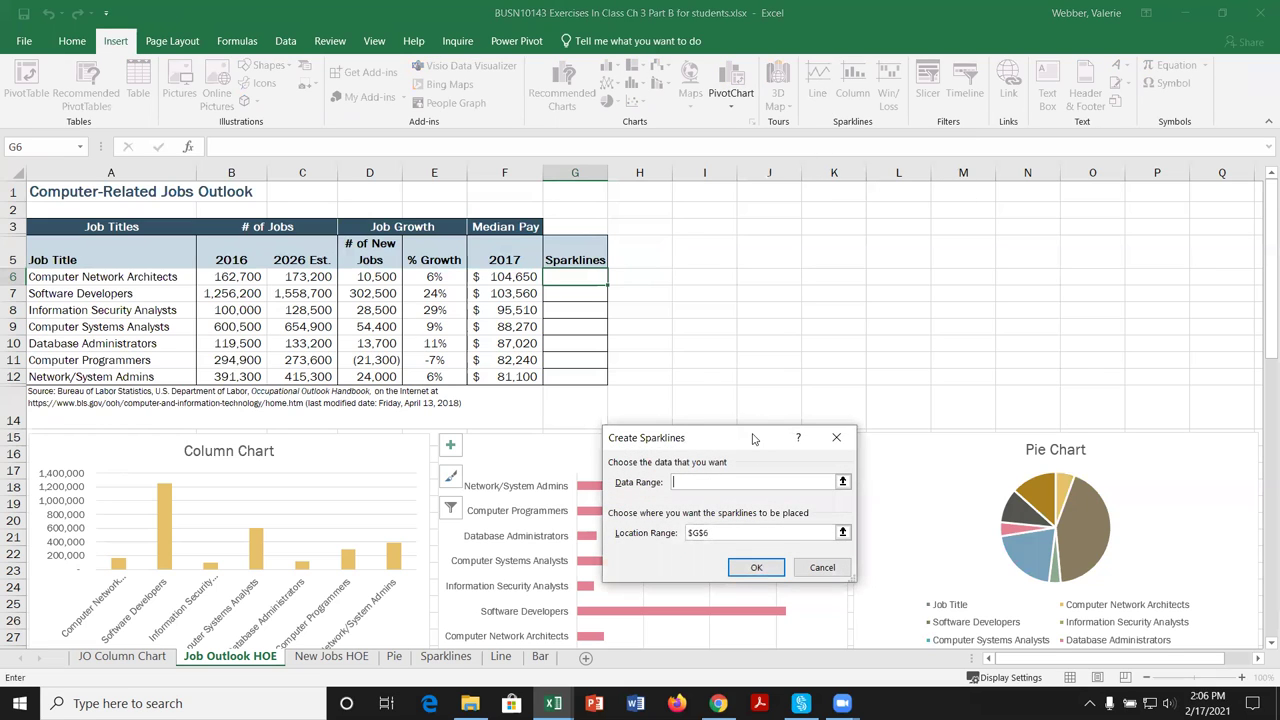
drag(754, 438, 781, 224)
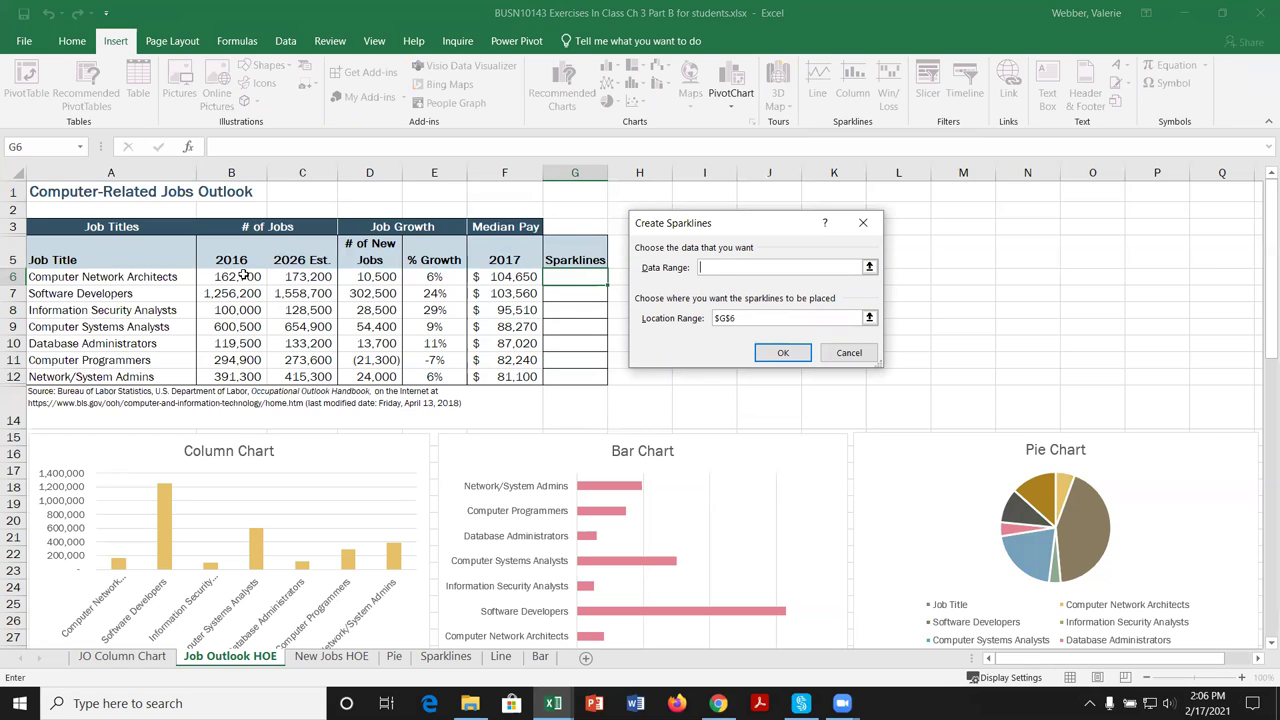
drag(243, 276, 291, 278)
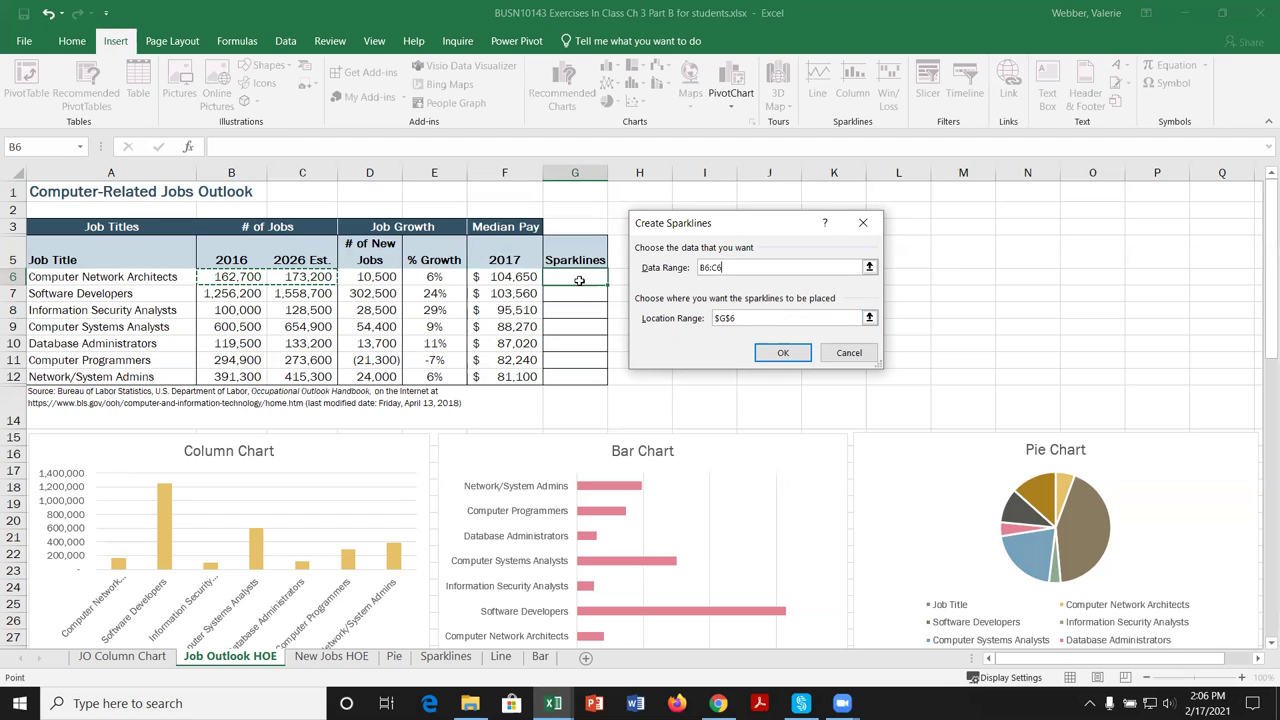
click(779, 354)
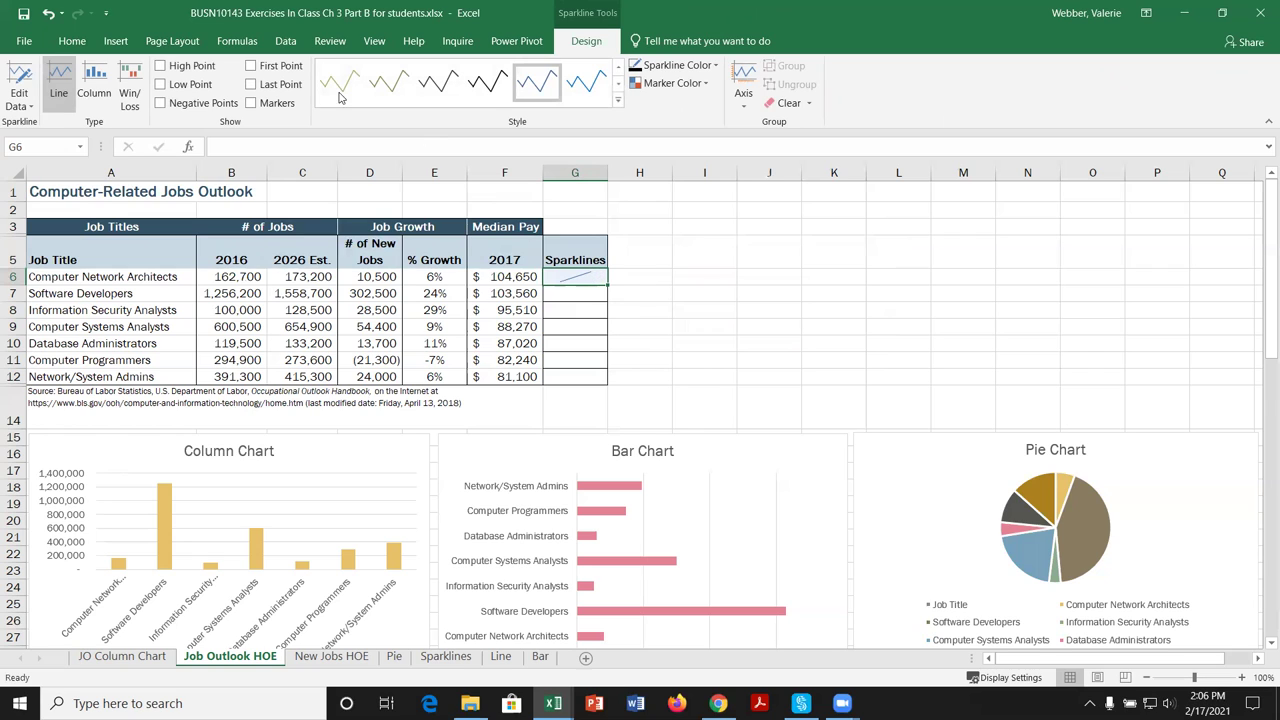
Try the High, Low, First and Last point options, ending with Markers shown on the G6 sparkline.
click(162, 66)
click(161, 84)
click(160, 66)
click(252, 104)
click(251, 85)
click(252, 66)
click(251, 84)
click(251, 104)
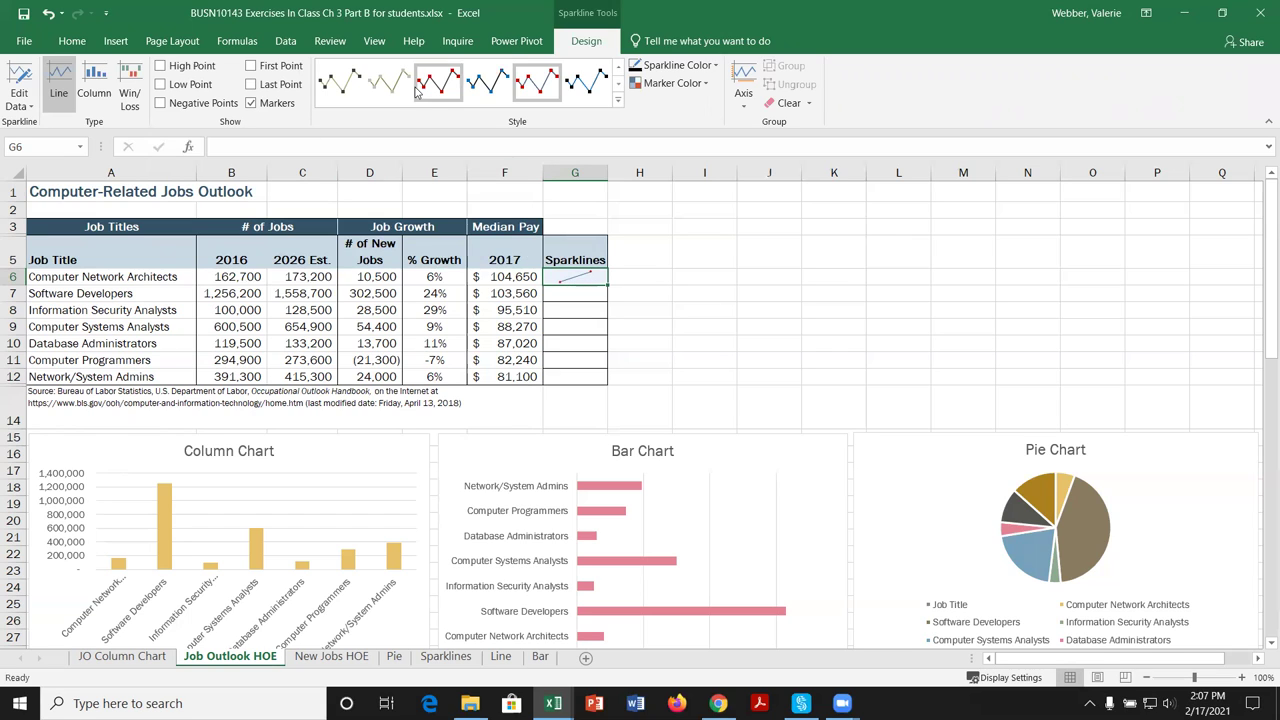
Apply Sparkline Style Dark #3 to the G6 sparkline and colour it red.
click(618, 100)
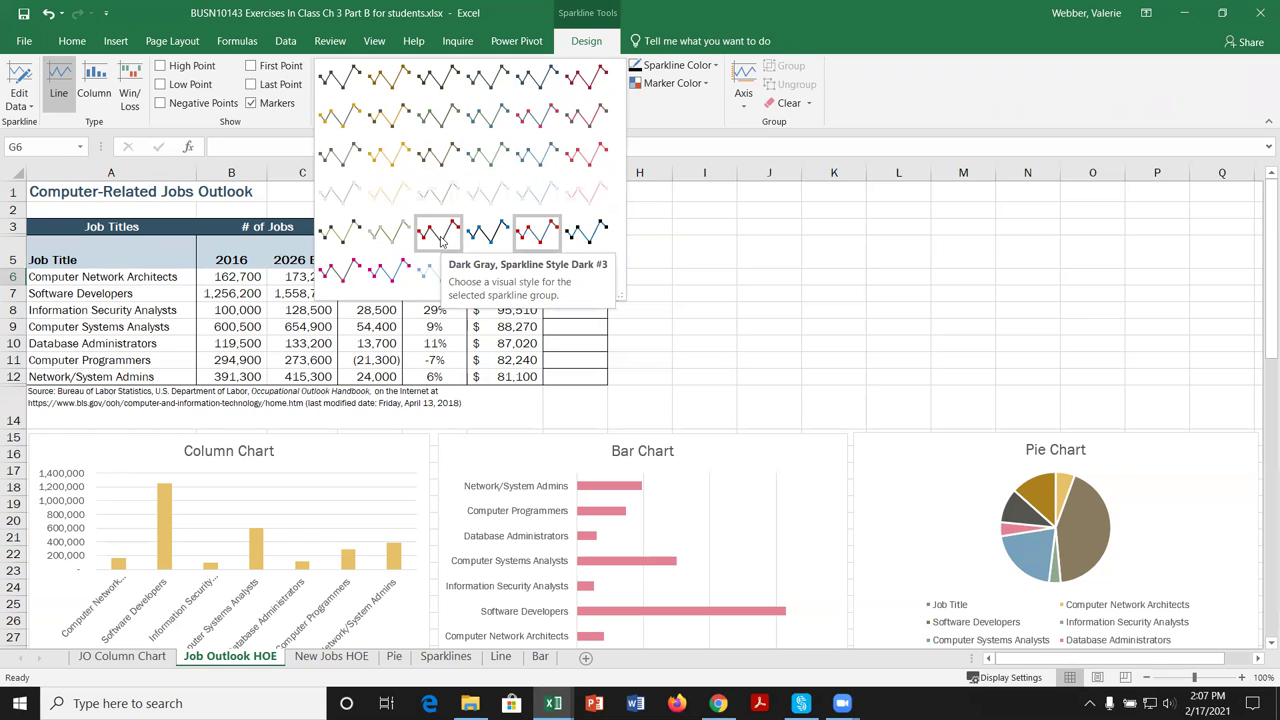
click(440, 236)
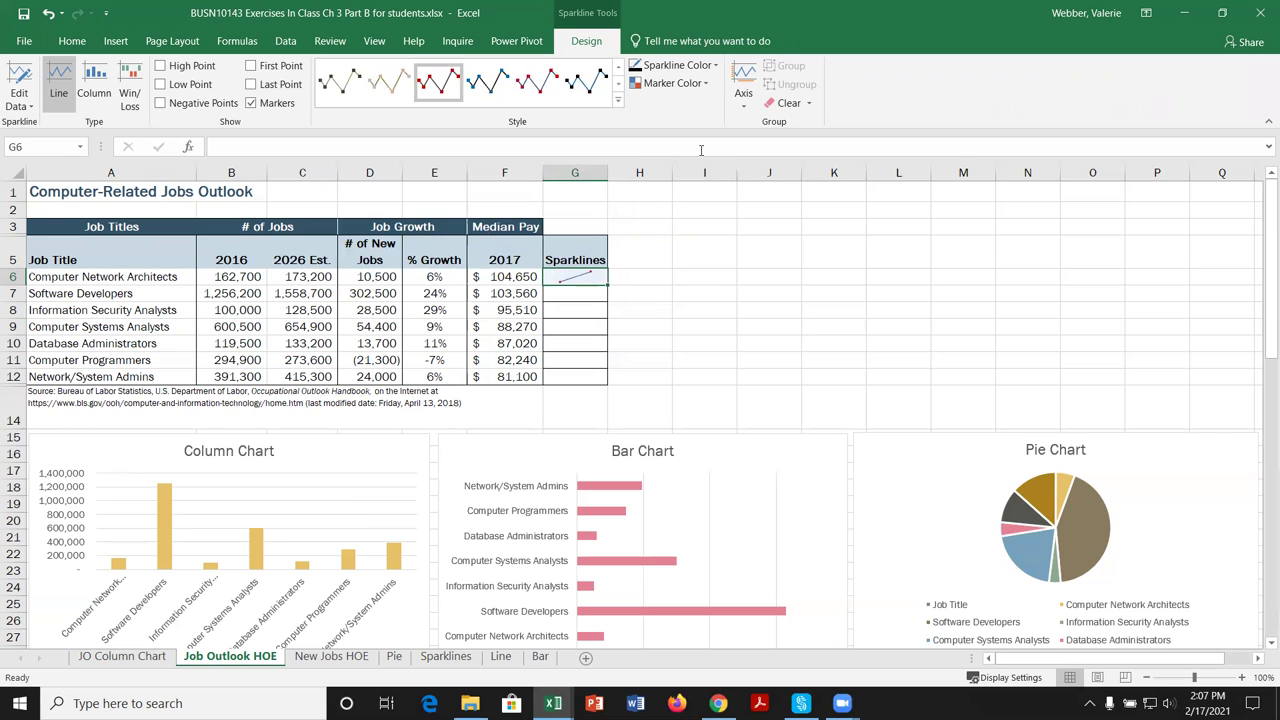
click(716, 66)
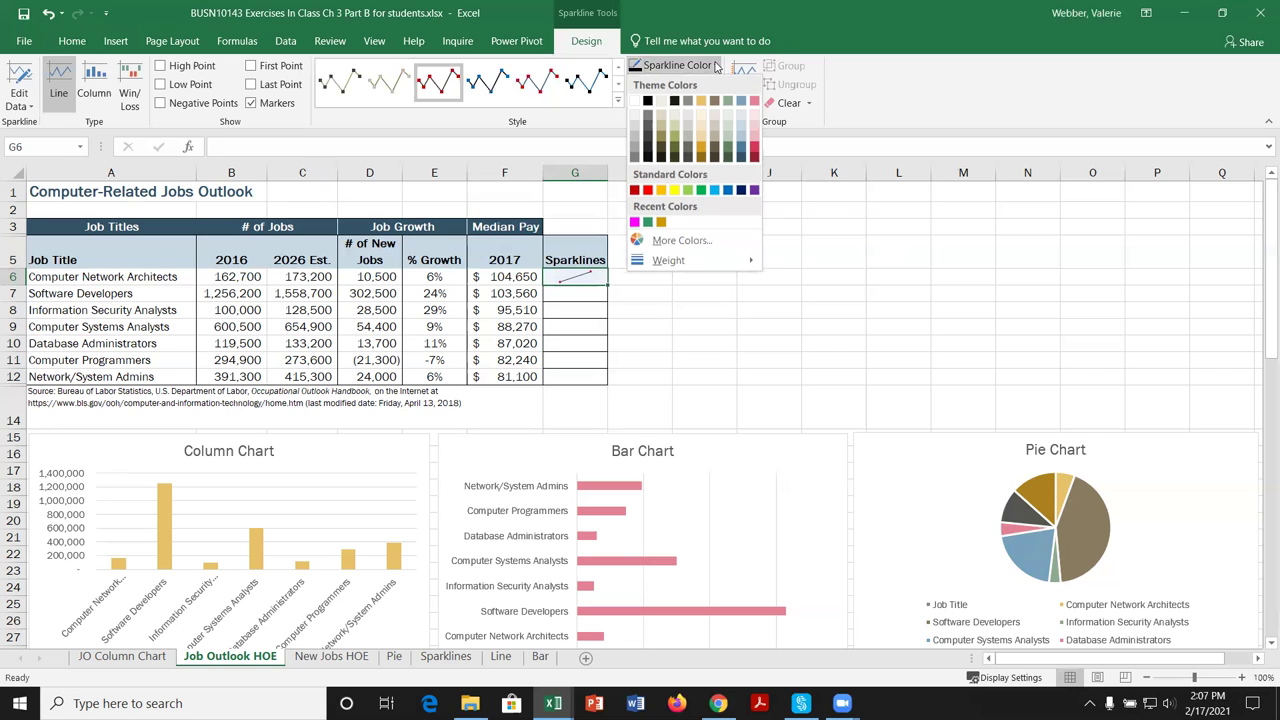
click(755, 152)
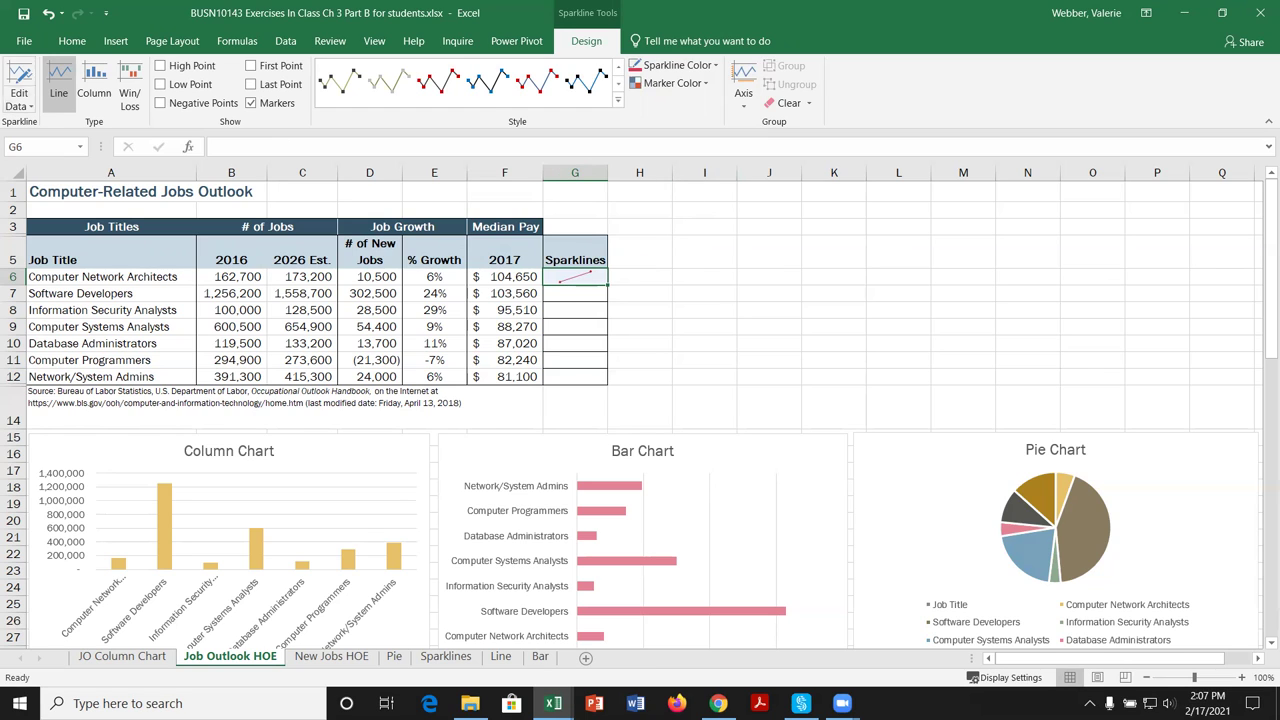
Undo the red colour, make markers Black and the high point Rose, Accent 6, Darker 25%.
click(49, 14)
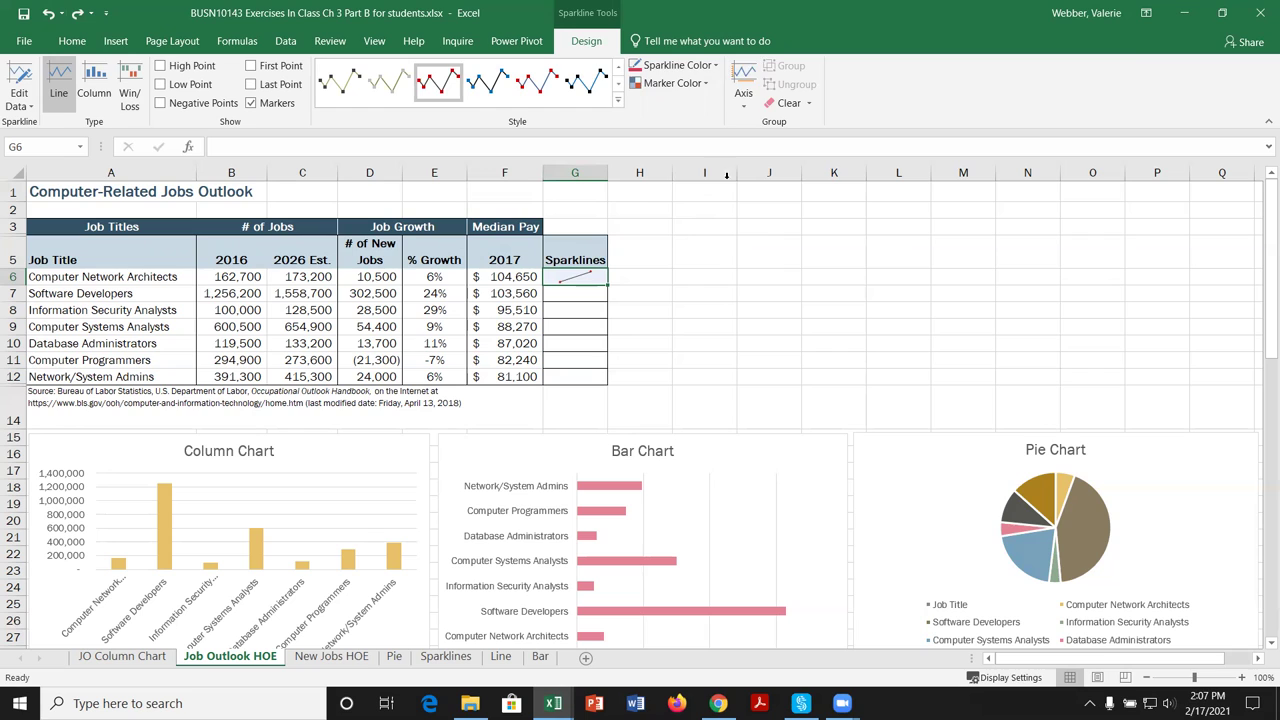
click(706, 84)
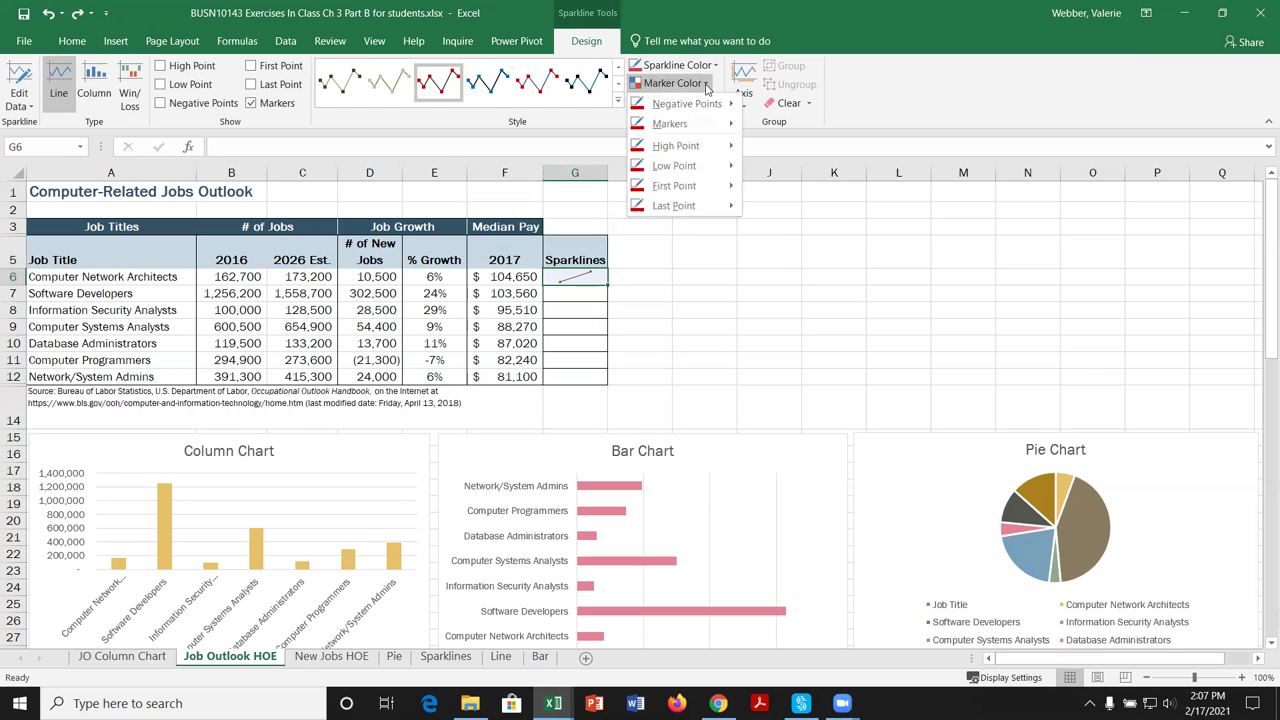
mouse_move(729, 124)
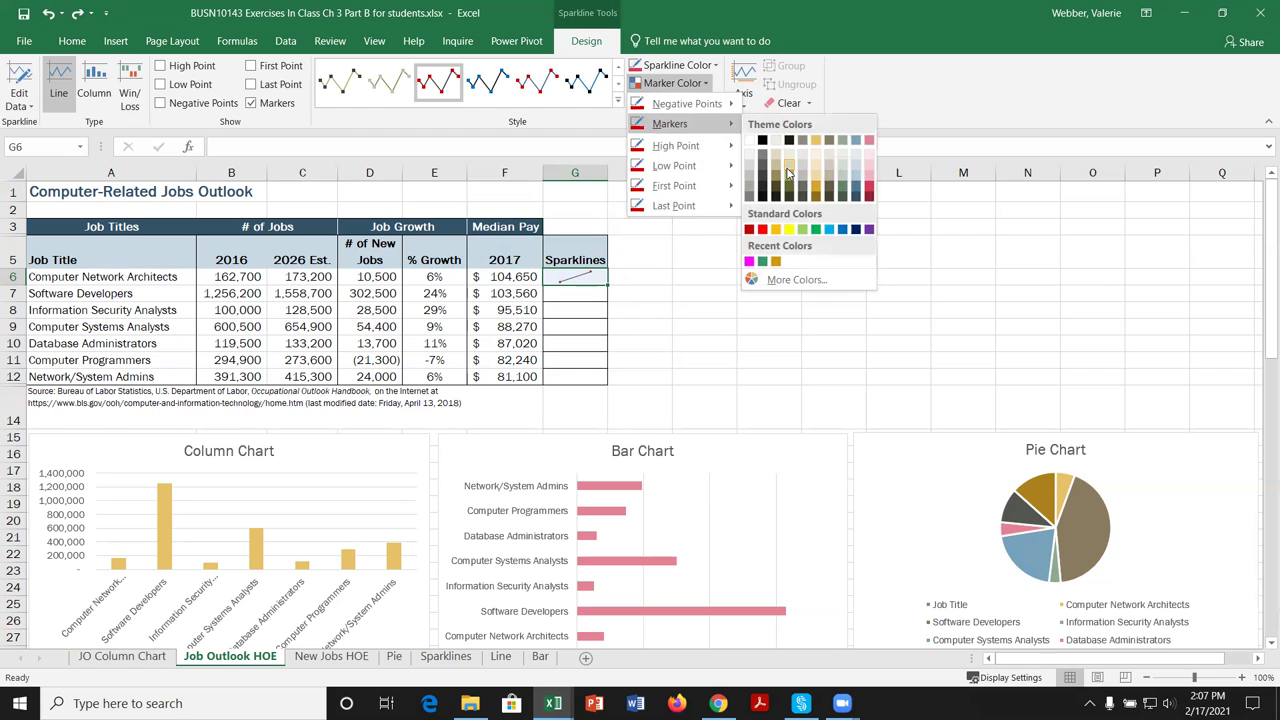
click(762, 140)
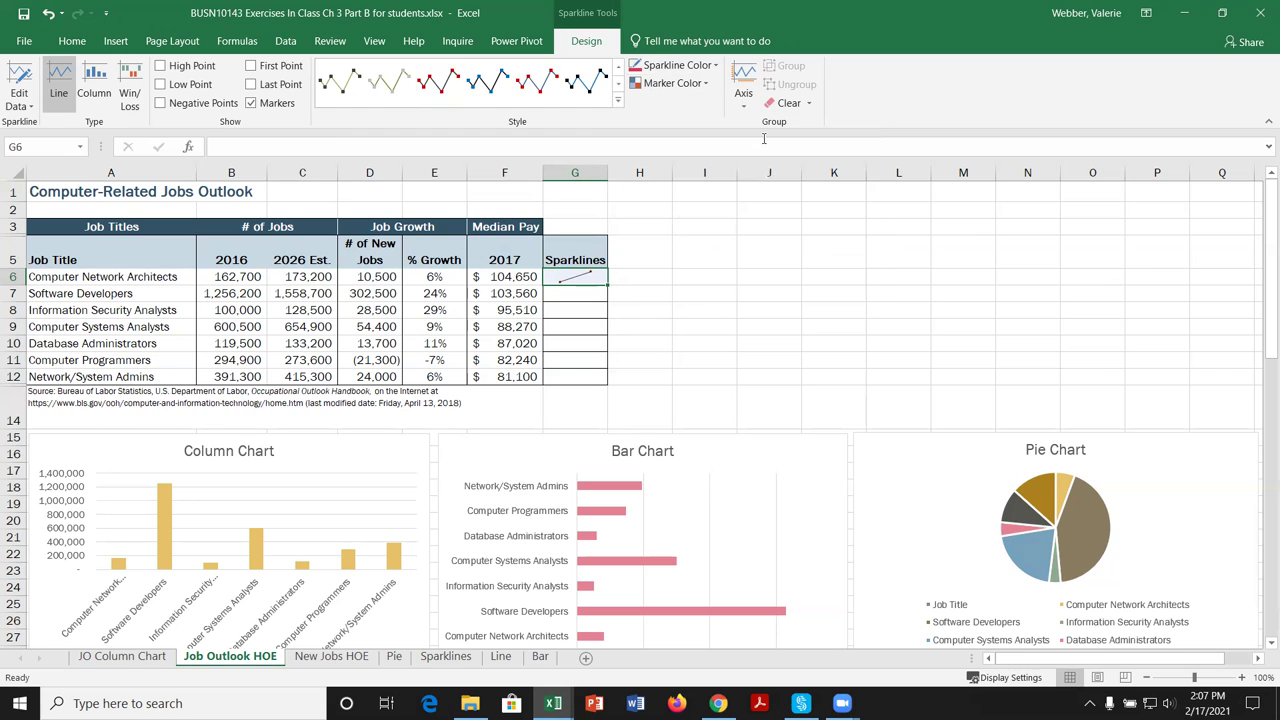
click(704, 85)
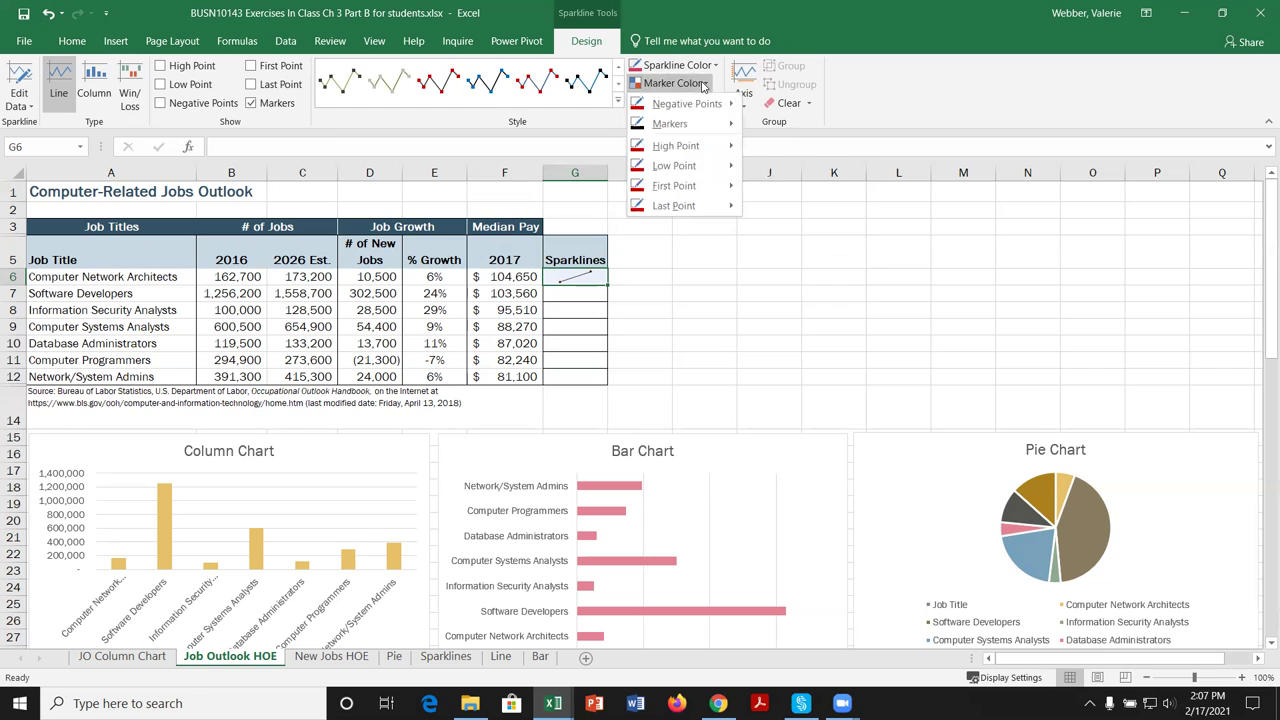
mouse_move(731, 148)
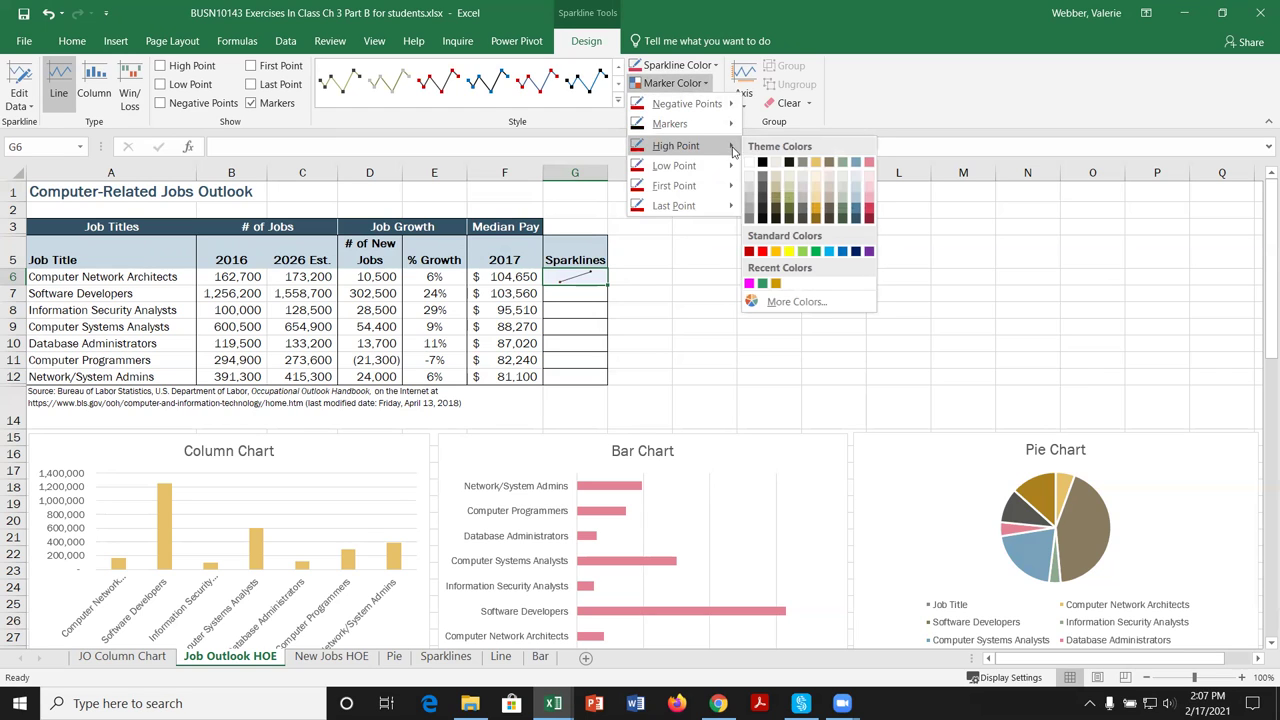
click(868, 211)
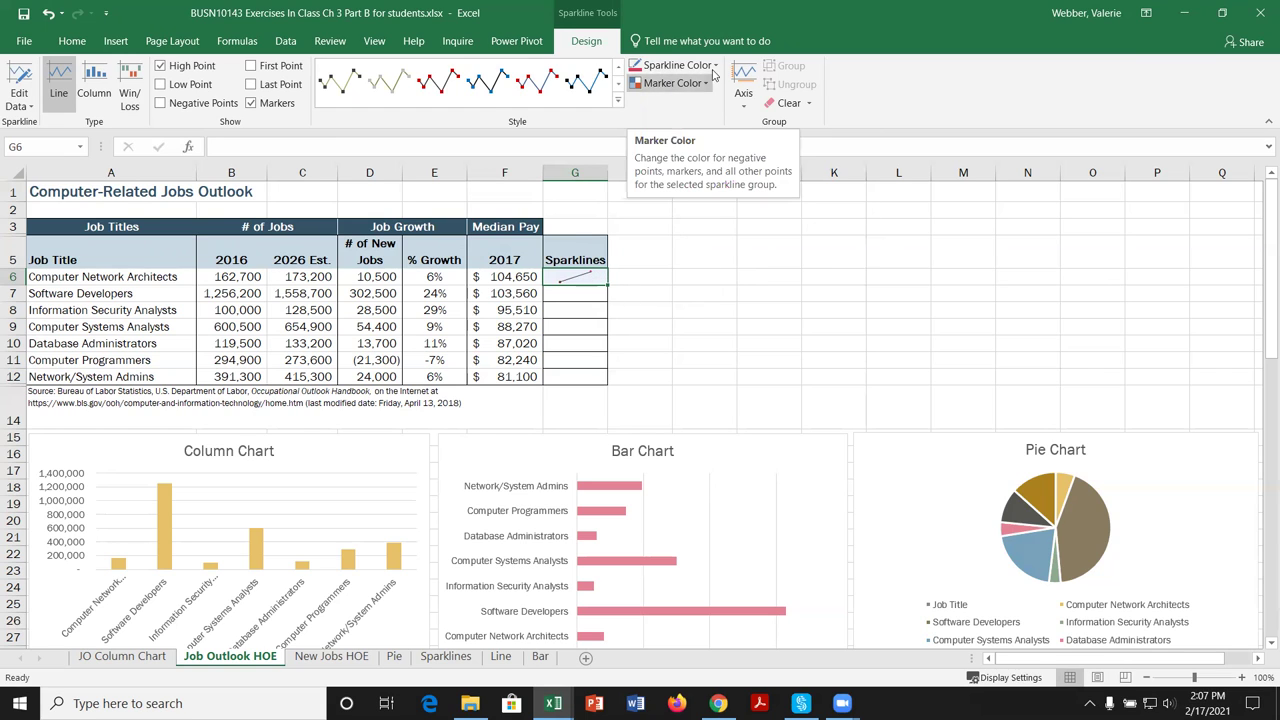
Check the sparkline Axis options without changes, then select G7:G8.
click(741, 108)
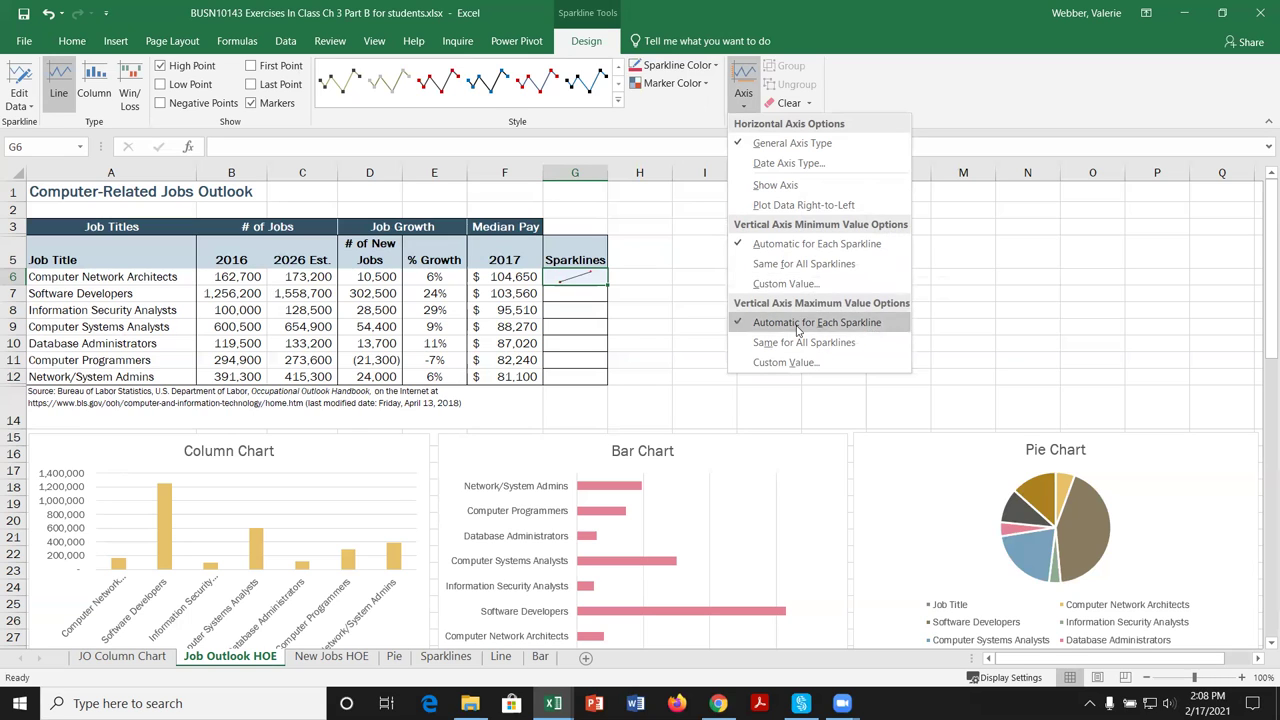
click(687, 338)
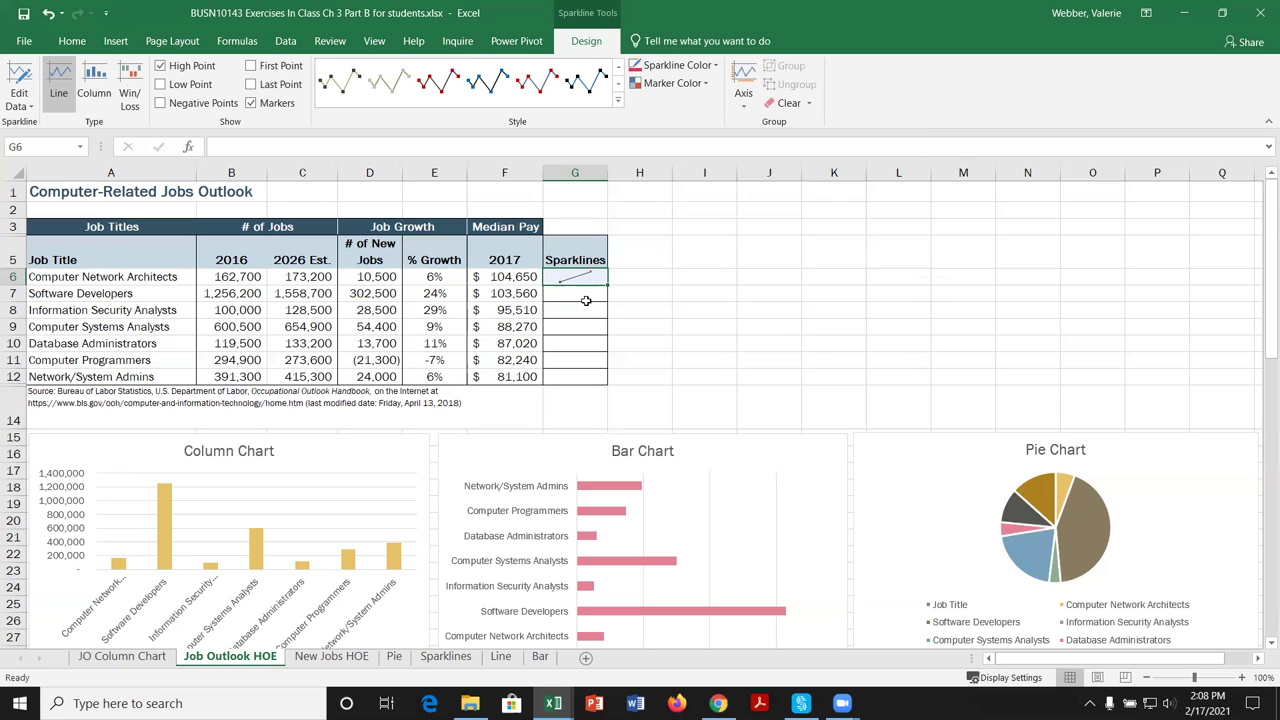
drag(590, 293, 590, 312)
Insert line sparklines in $G$7:$G$8 from the B7:C8 job counts.
click(708, 298)
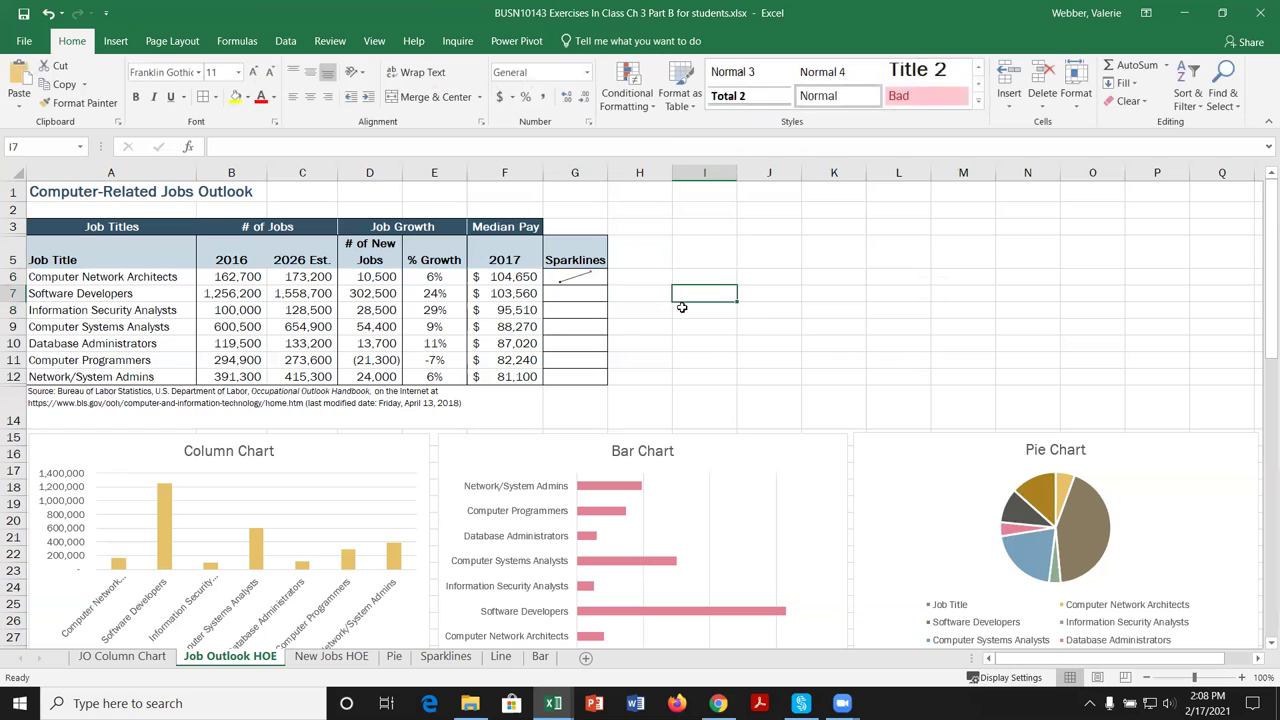
drag(243, 293, 288, 310)
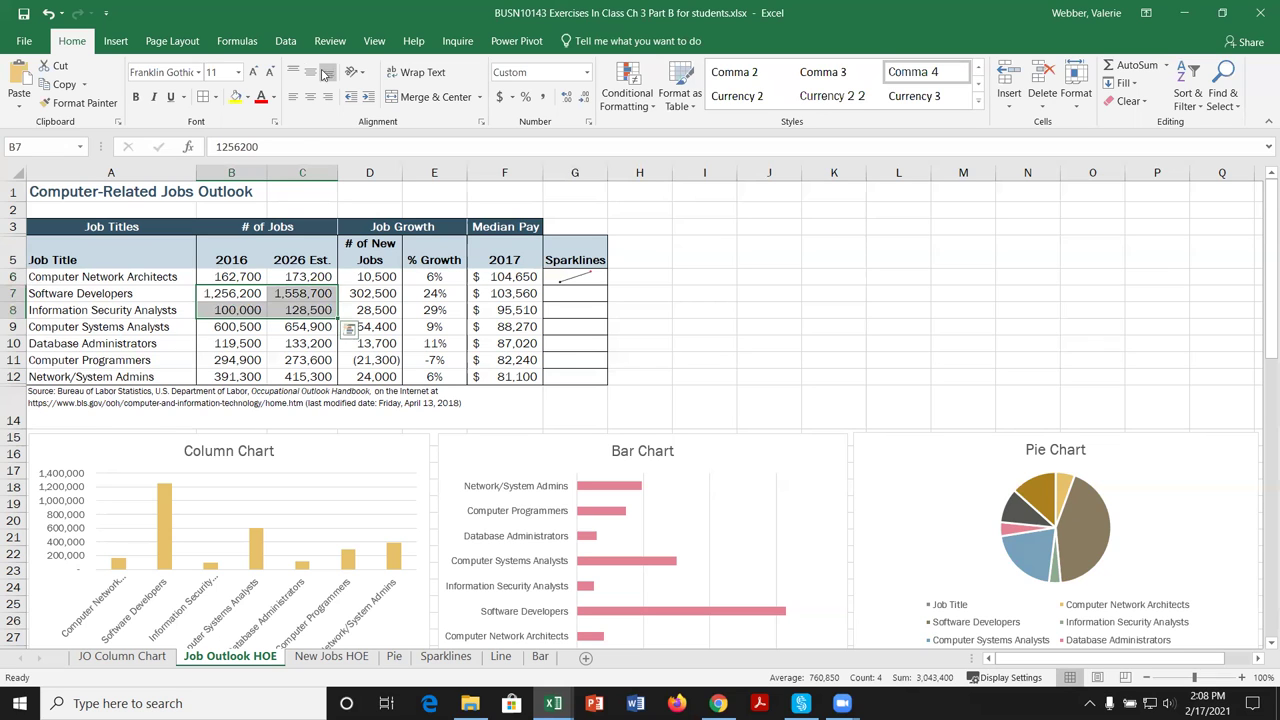
click(116, 41)
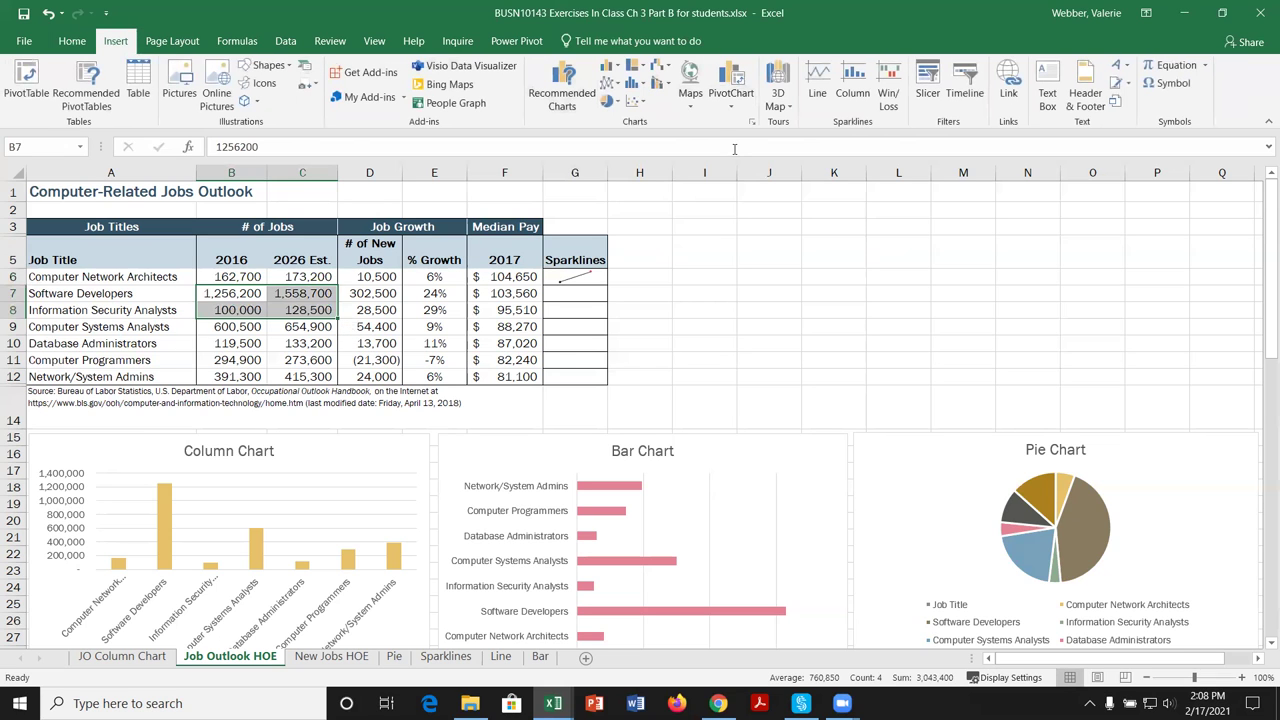
click(818, 80)
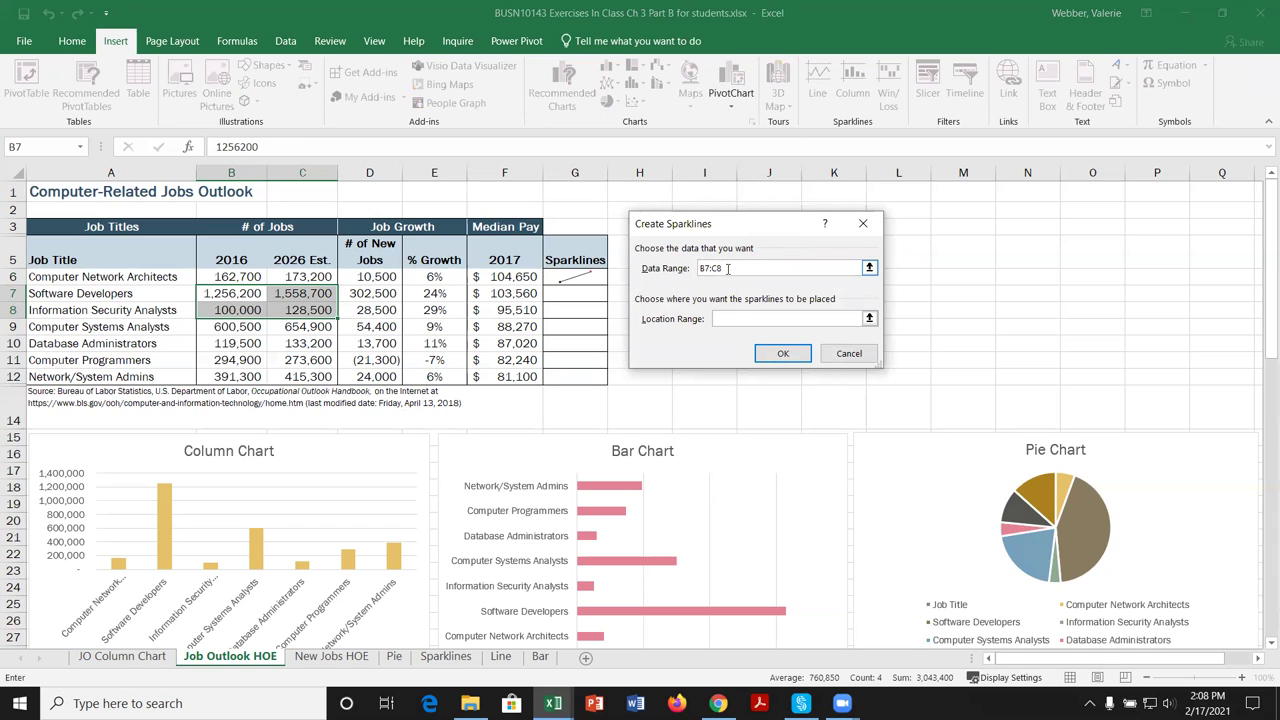
click(728, 318)
drag(572, 293, 574, 312)
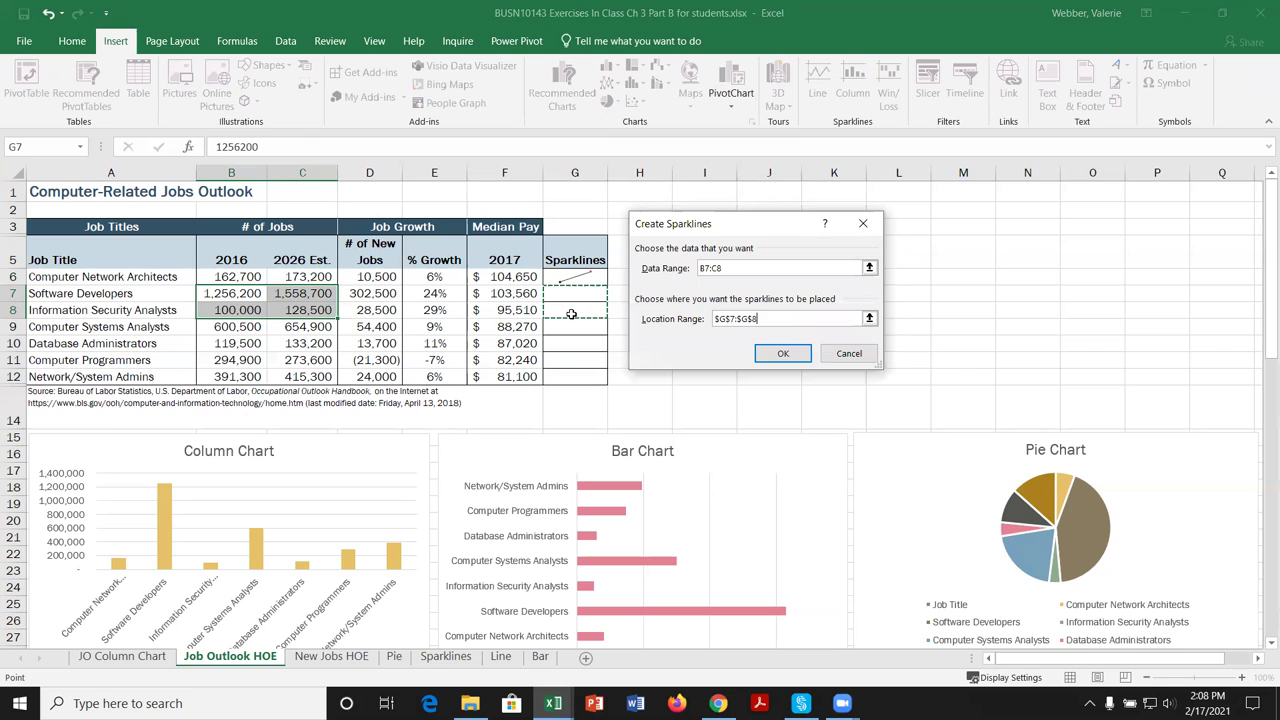
click(772, 355)
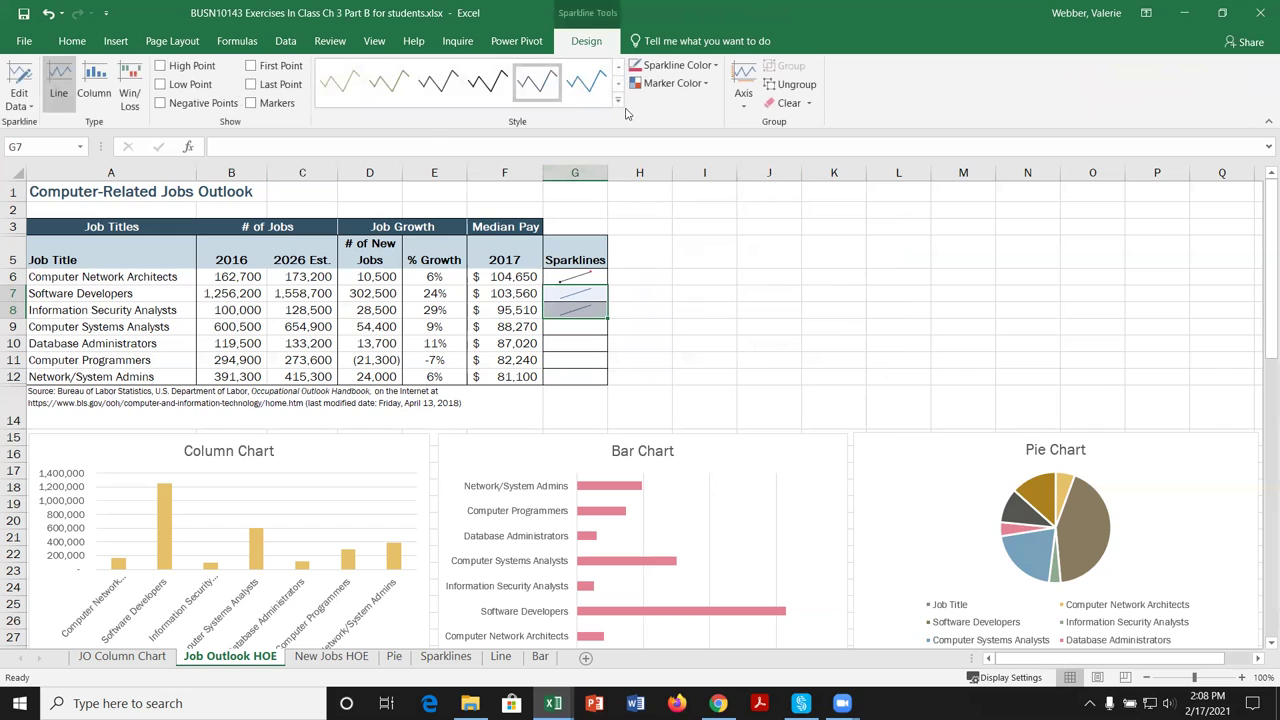
Show markers on G7:G8, apply Sparkline Style Dark #3, and colour markers Gold, Accent 2, Darker 25%.
click(251, 103)
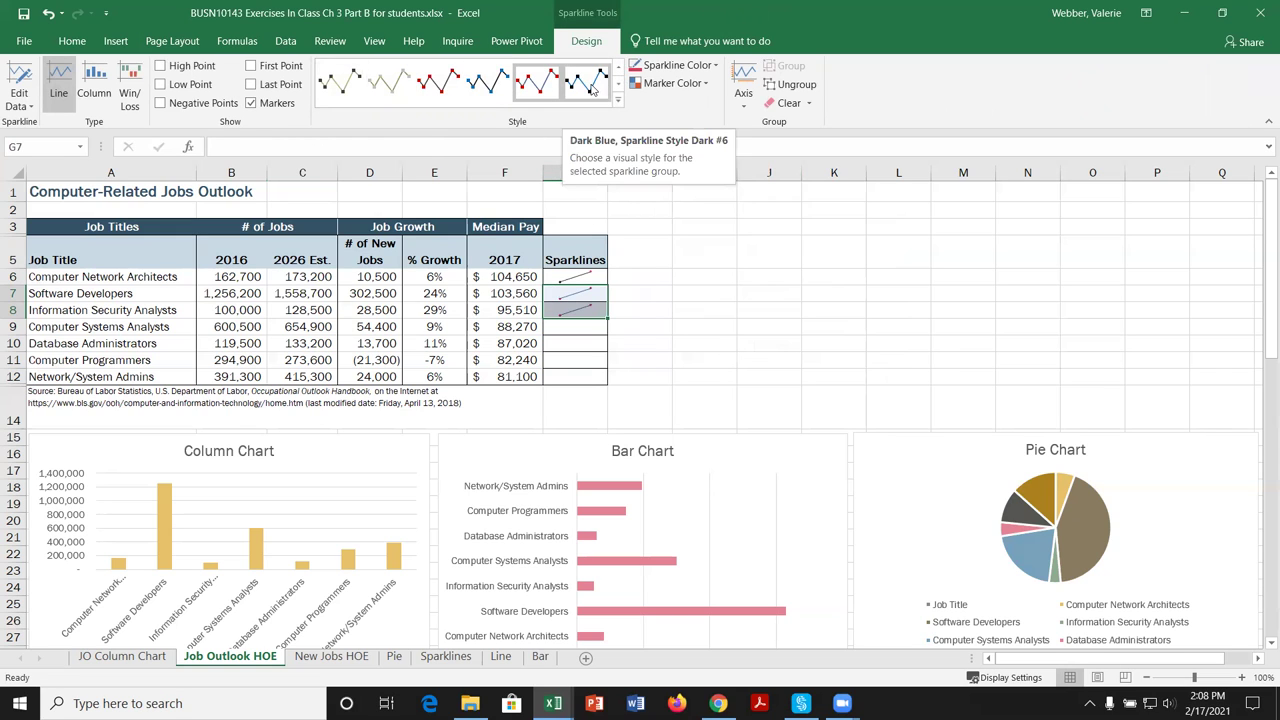
click(618, 101)
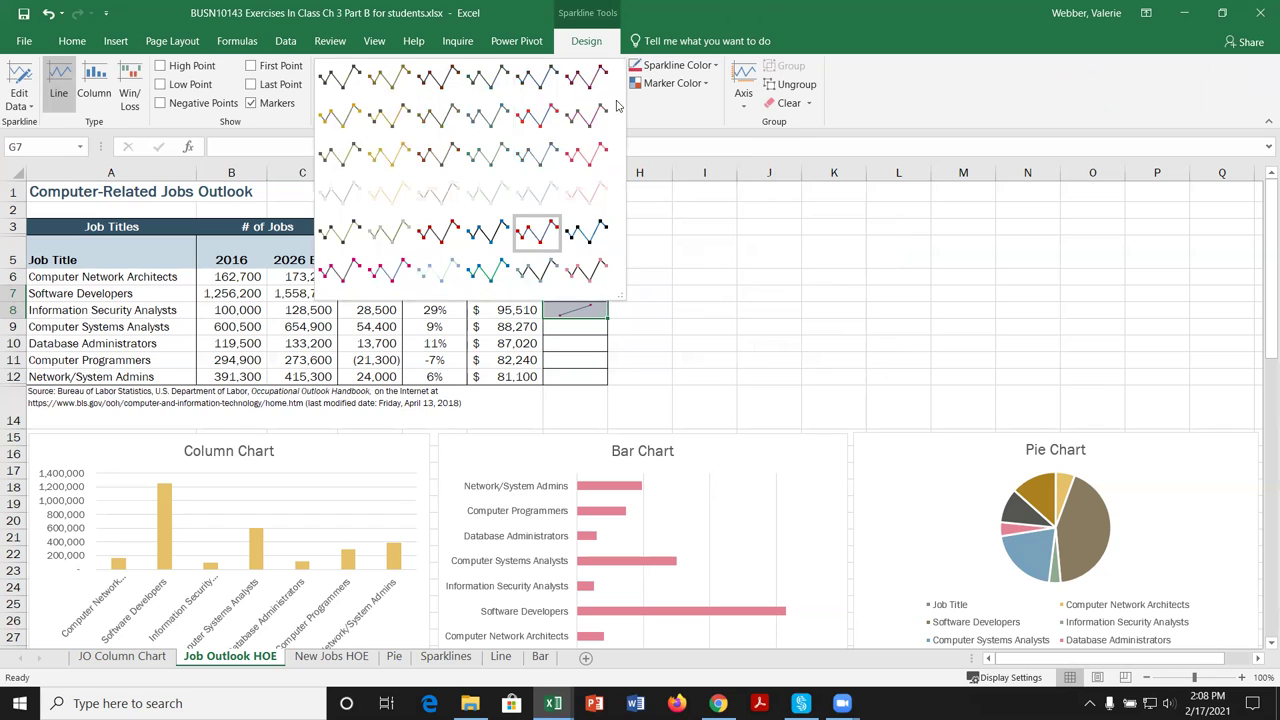
click(446, 236)
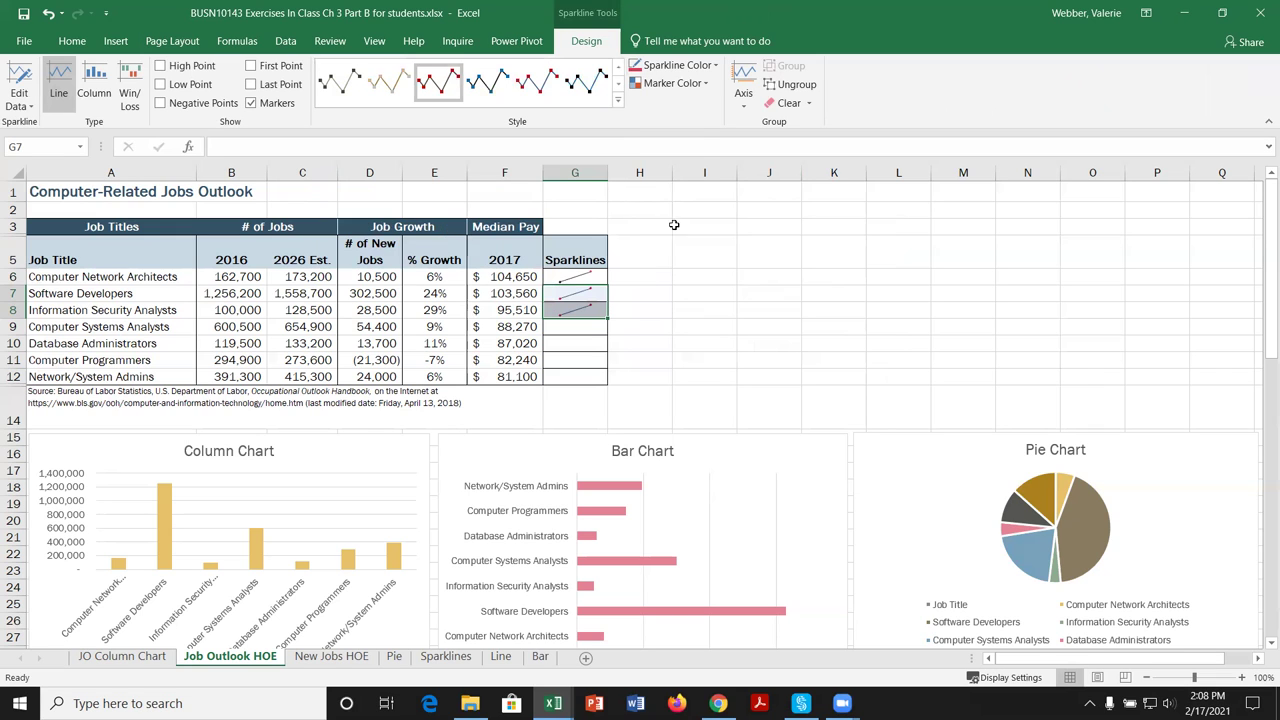
click(706, 87)
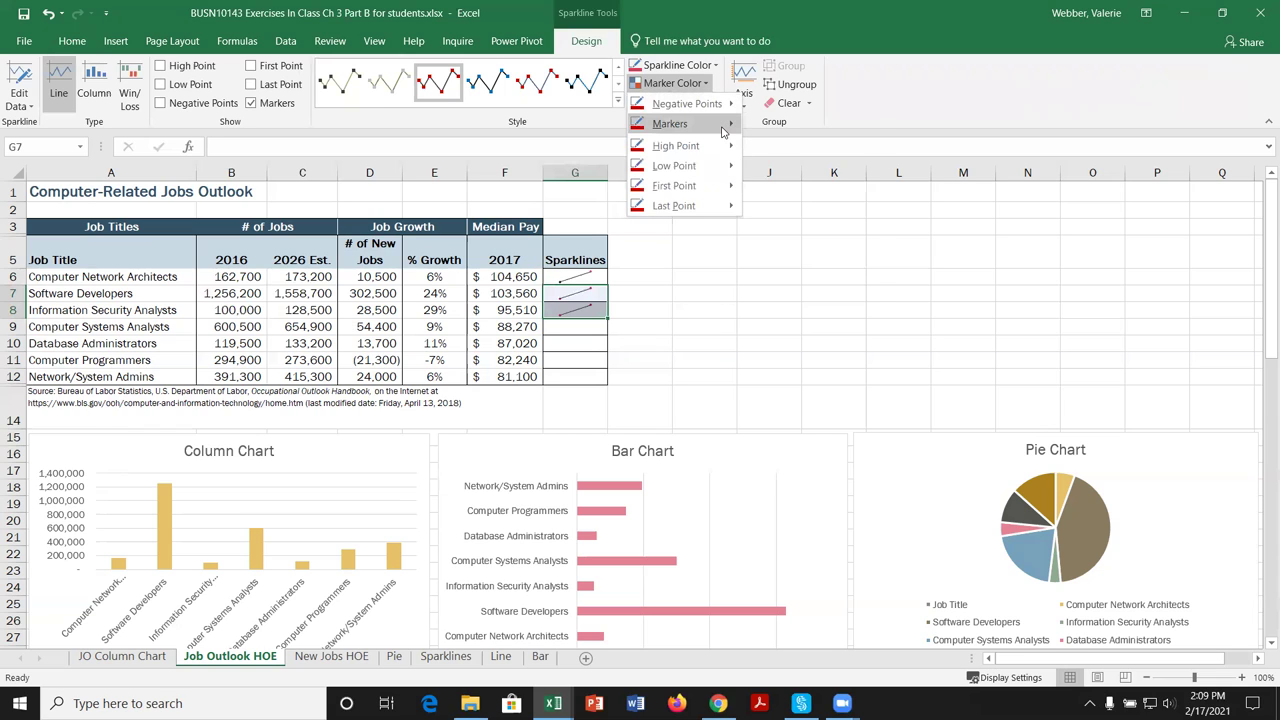
mouse_move(723, 131)
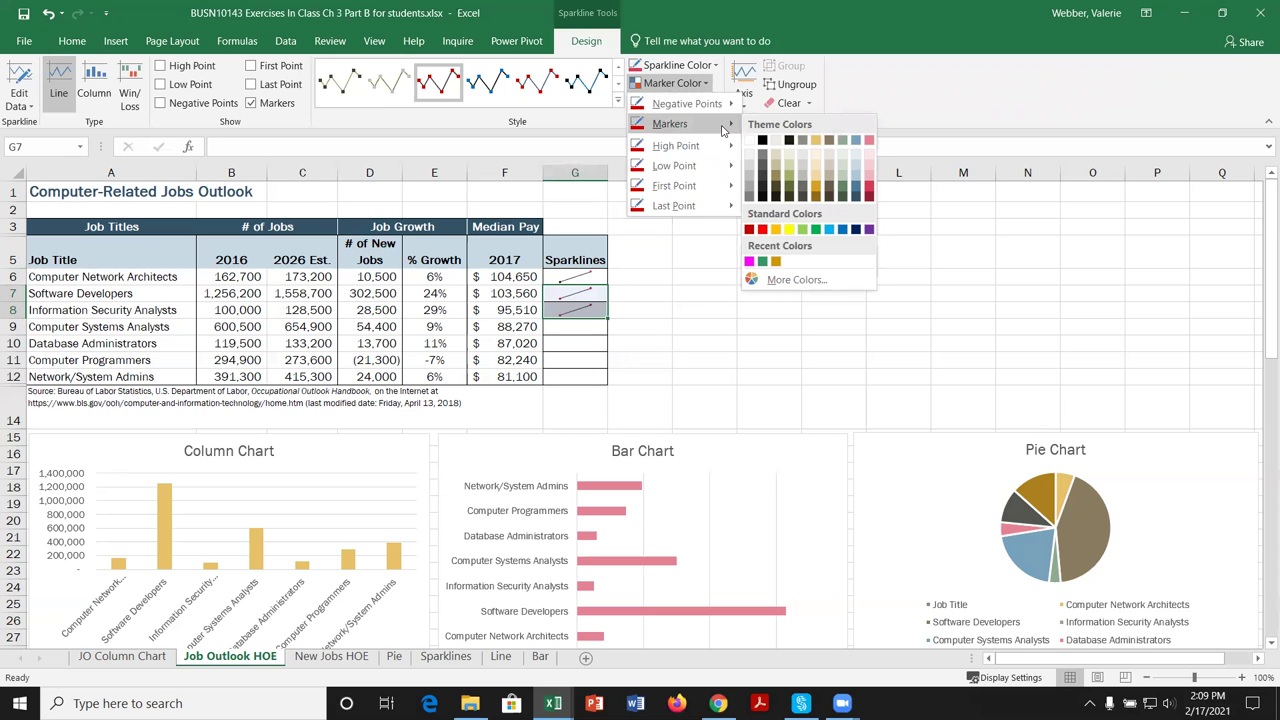
click(817, 190)
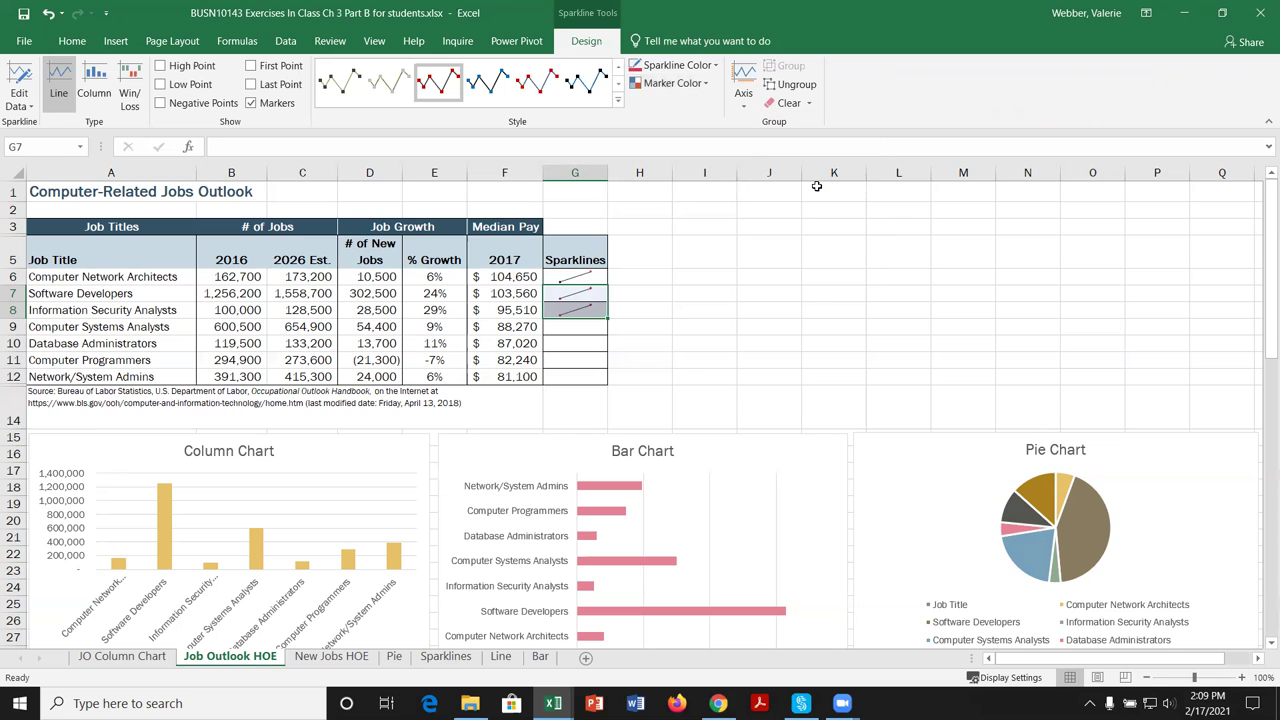
click(718, 328)
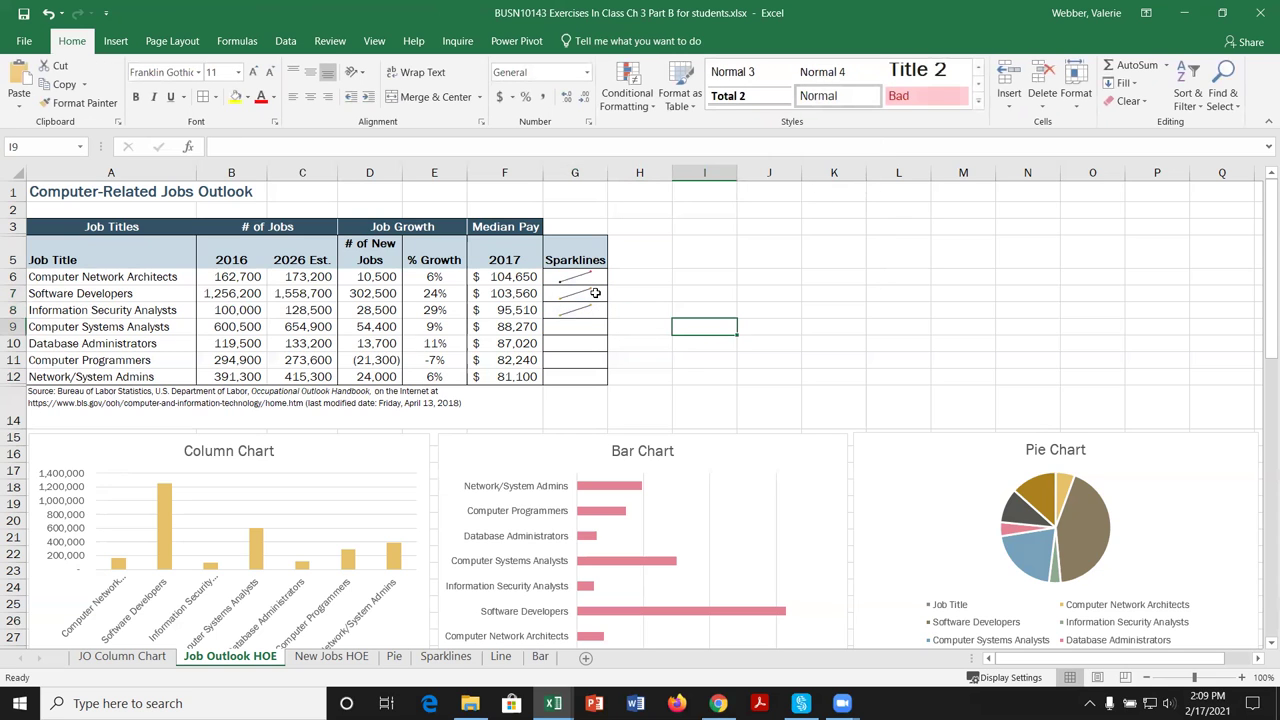
Make the G7:G8 sparklines share the same vertical axis minimum and maximum.
click(595, 298)
drag(595, 298, 598, 310)
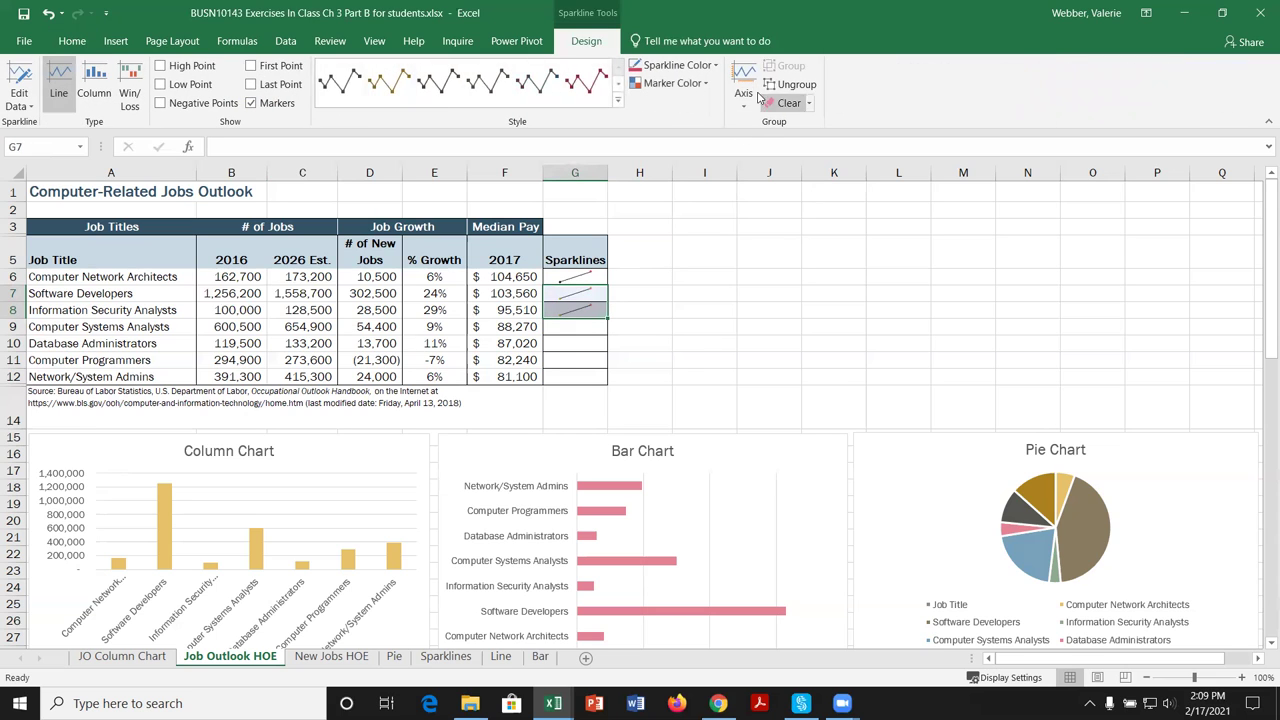
click(745, 104)
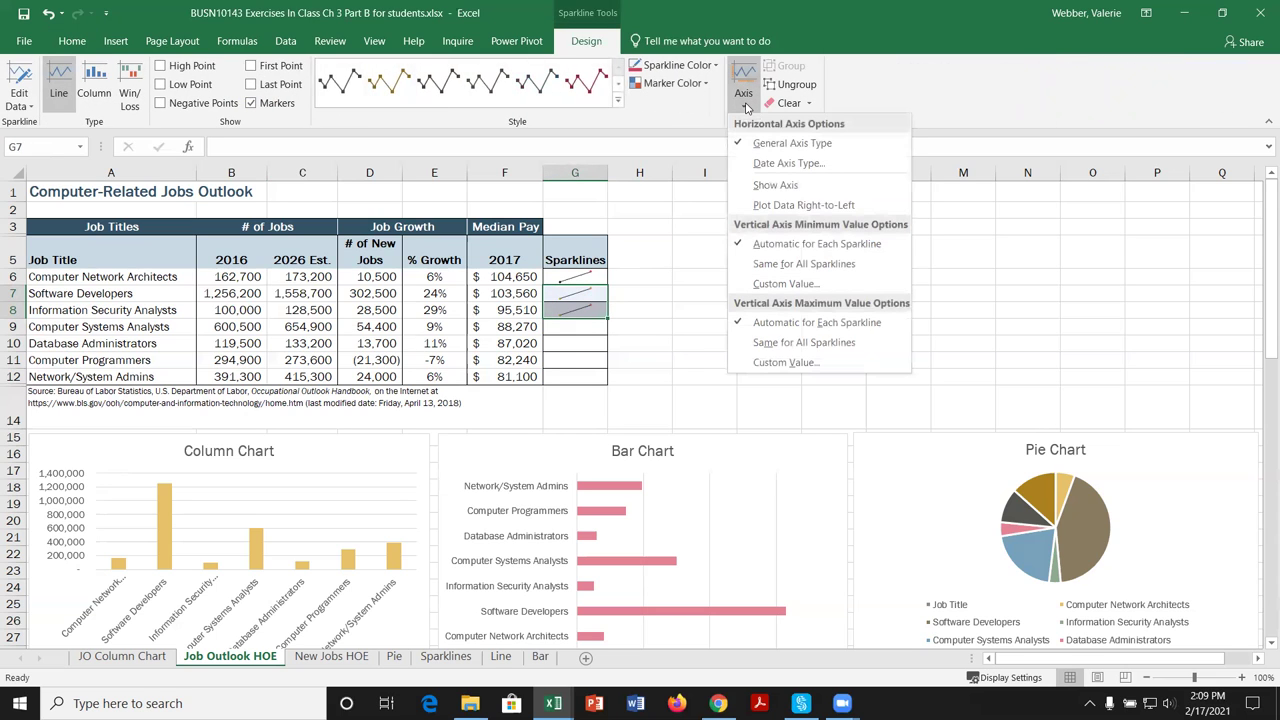
click(785, 265)
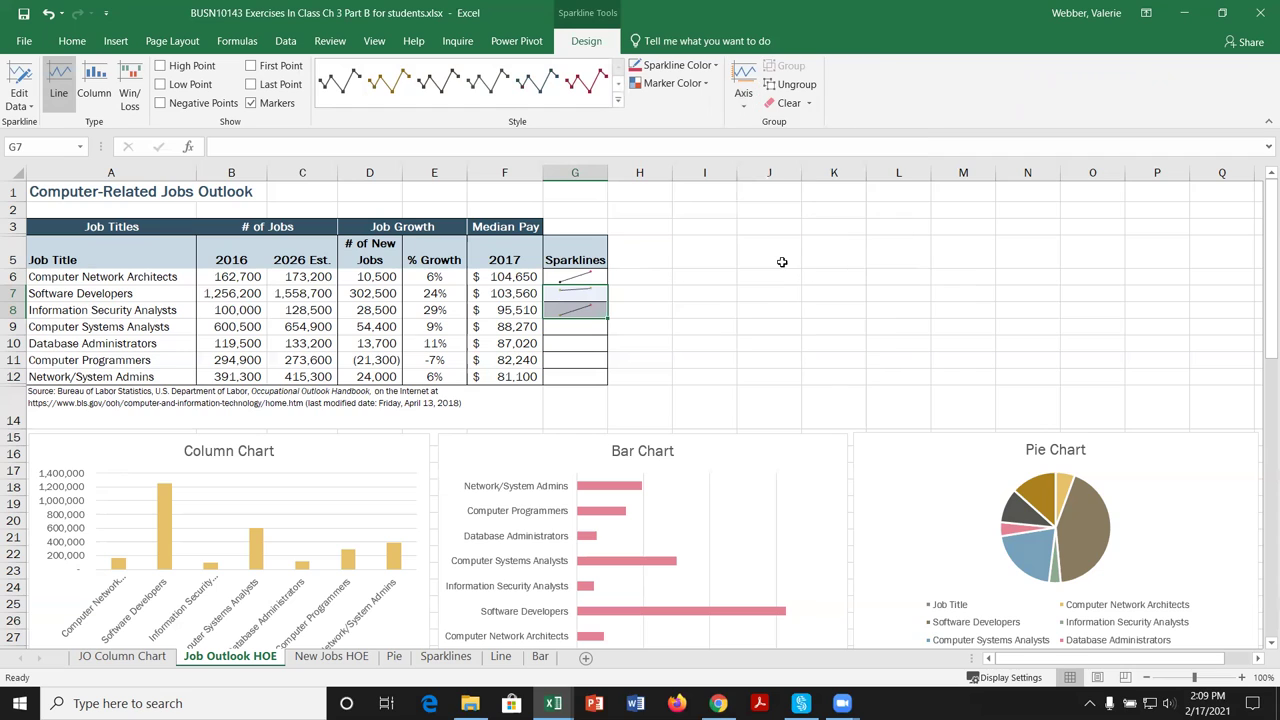
click(744, 96)
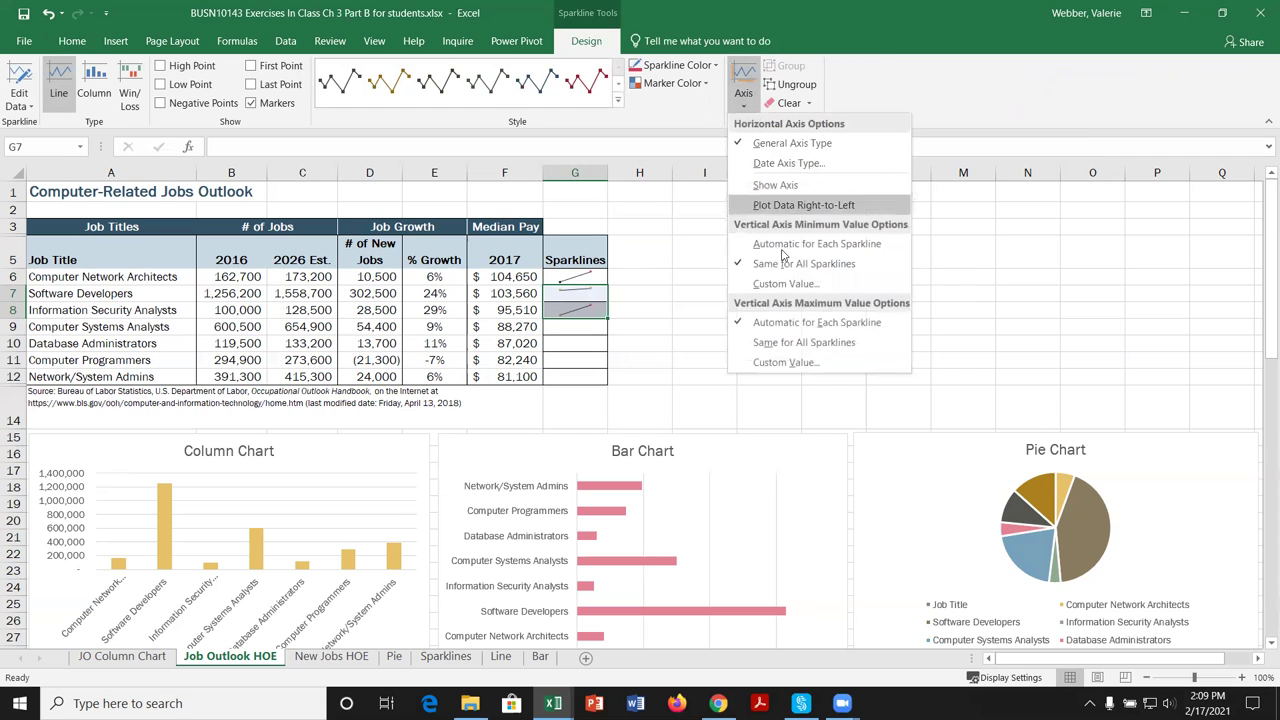
click(816, 344)
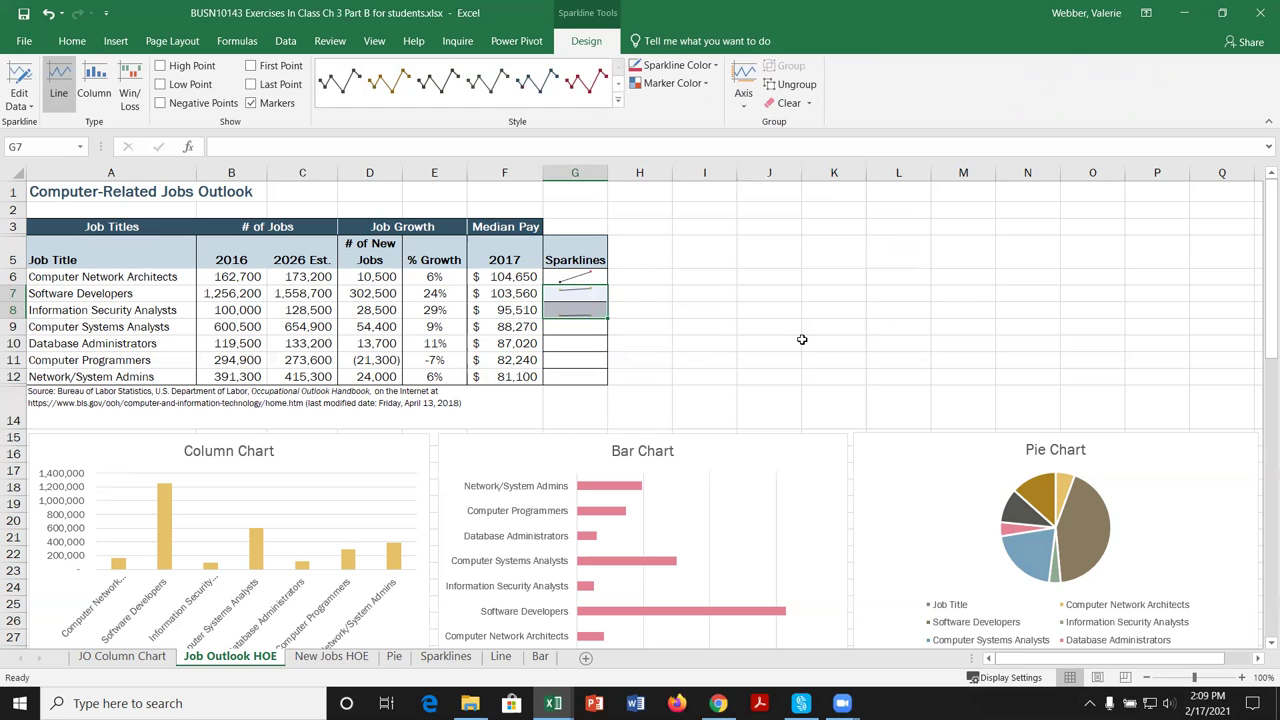
Apply Same for All Sparklines axis minimum and maximum to the G6 sparkline.
click(580, 276)
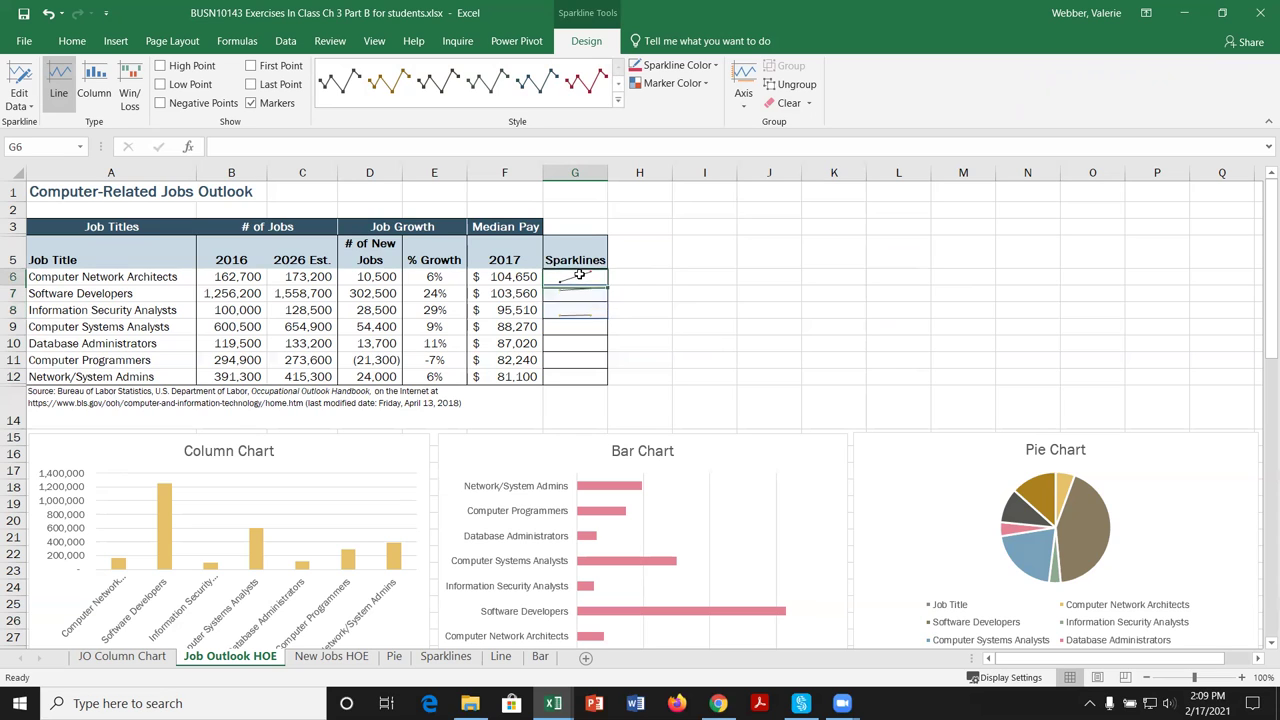
click(743, 95)
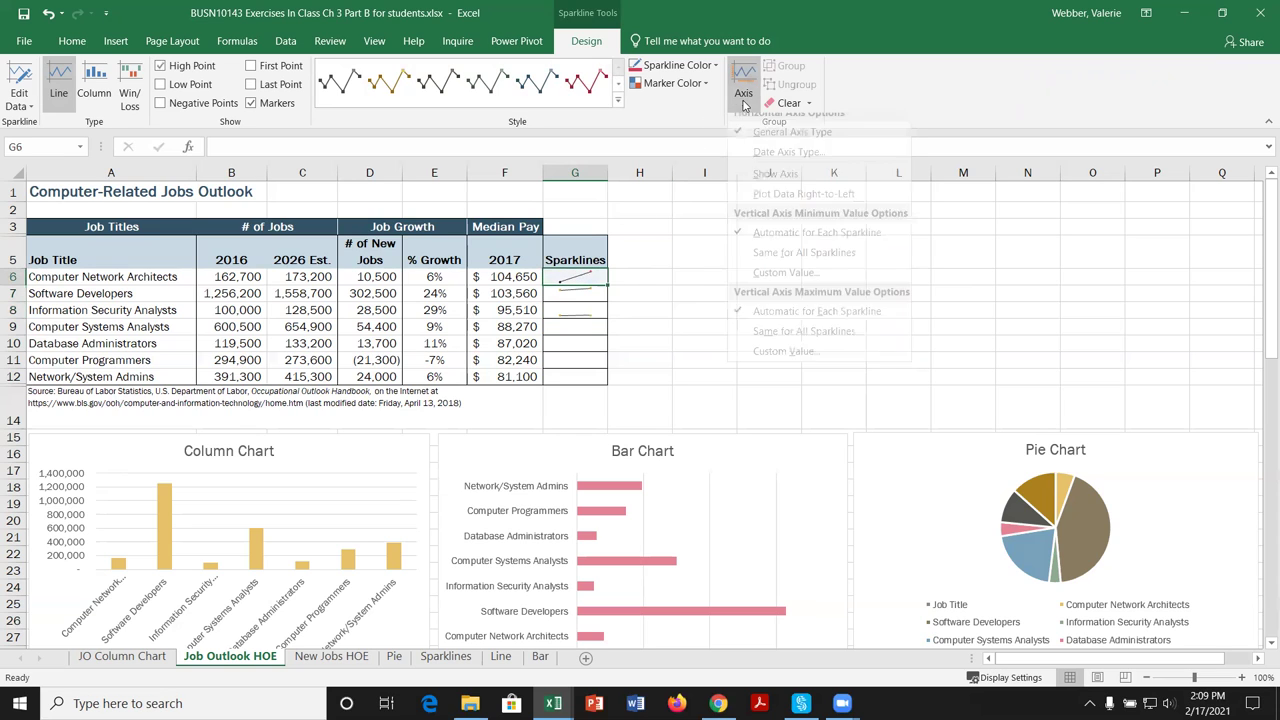
click(806, 264)
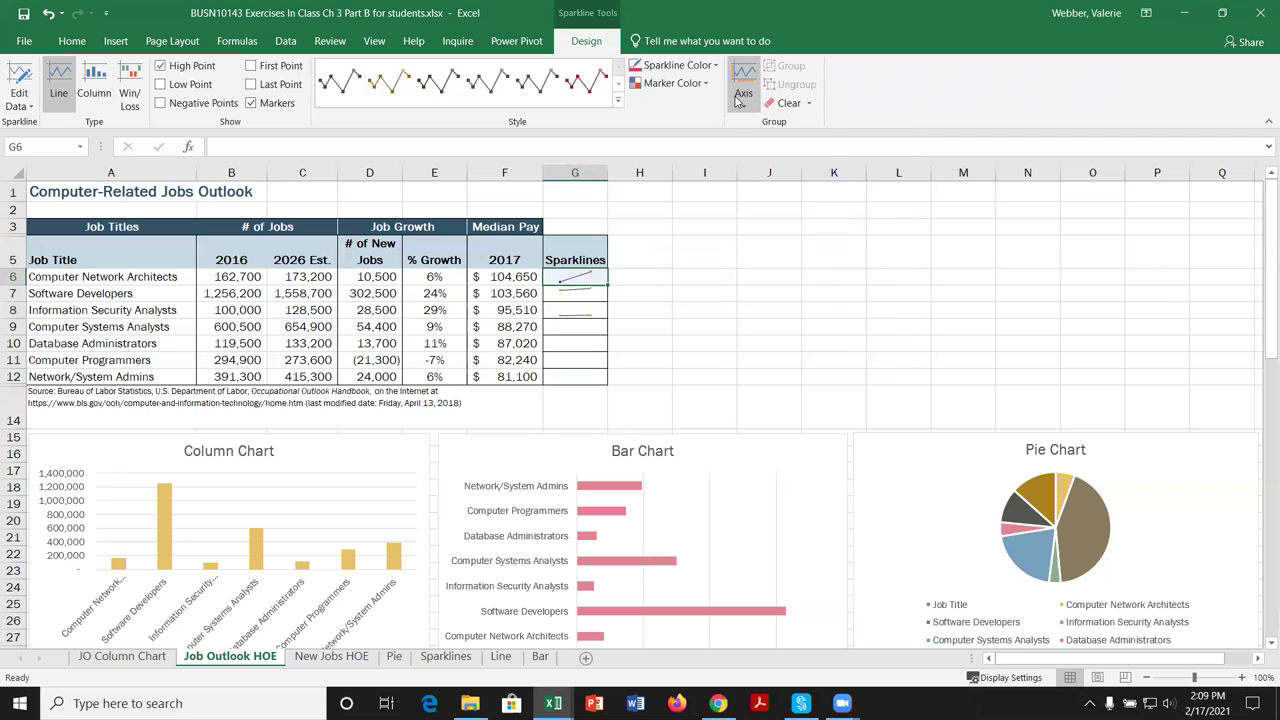
click(743, 95)
click(820, 342)
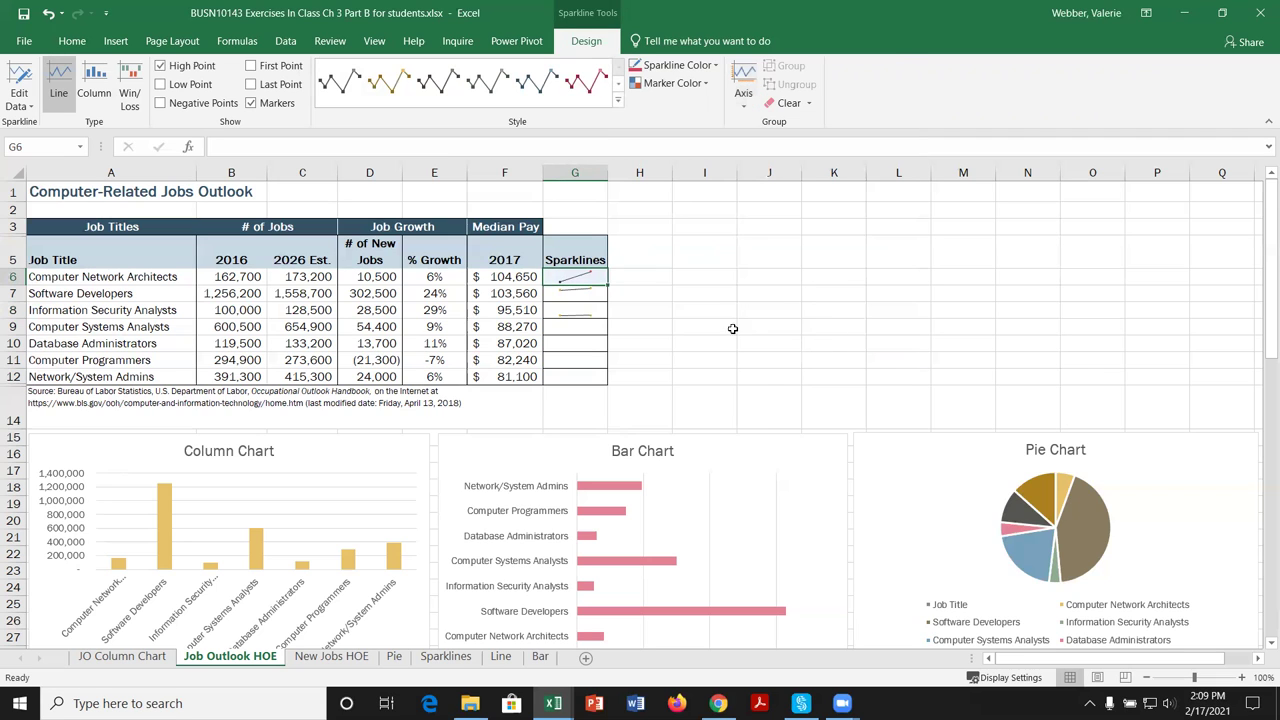
Set Same for All Sparklines vertical minimum and maximum across all three G6:G8 sparklines.
click(640, 286)
drag(583, 277, 583, 309)
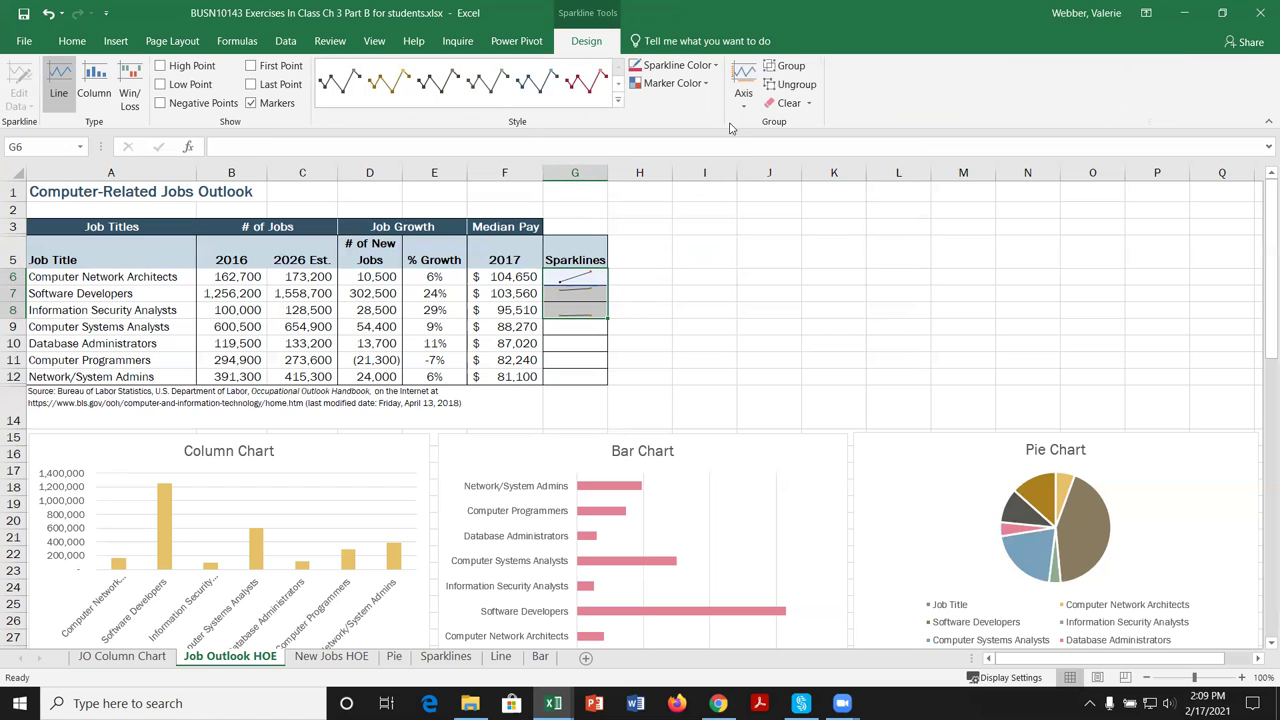
click(743, 93)
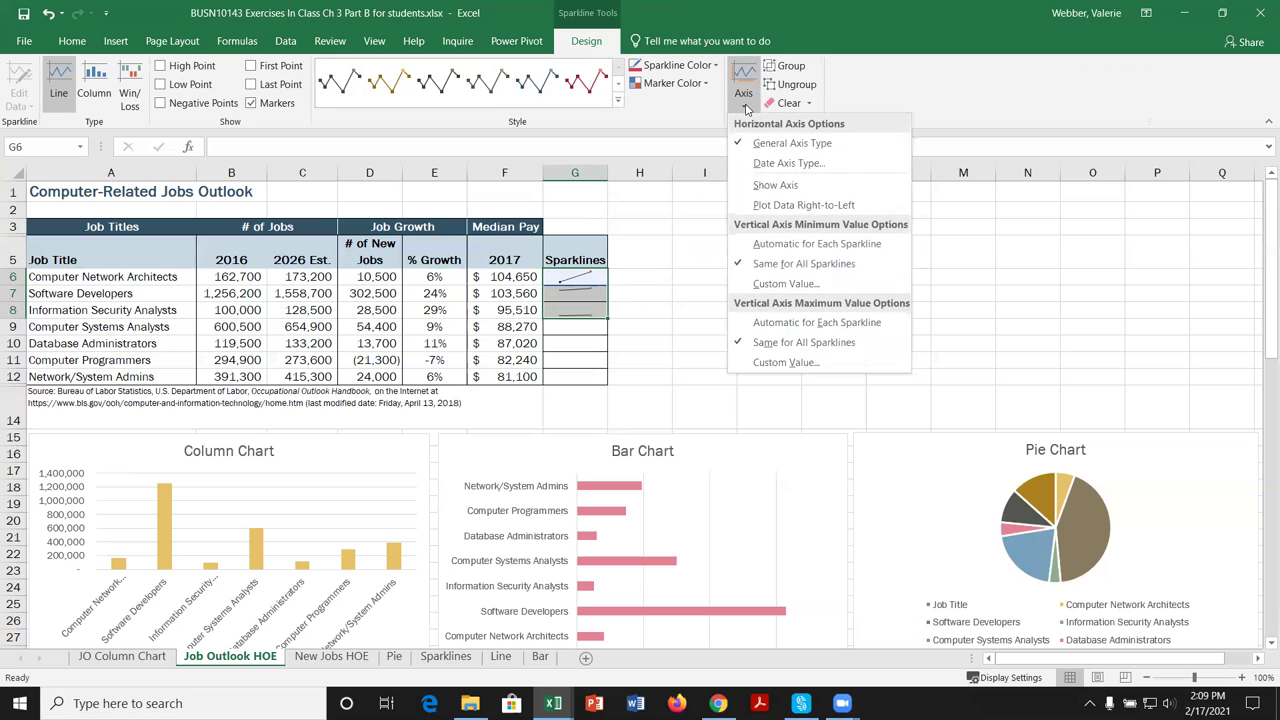
click(801, 266)
click(743, 93)
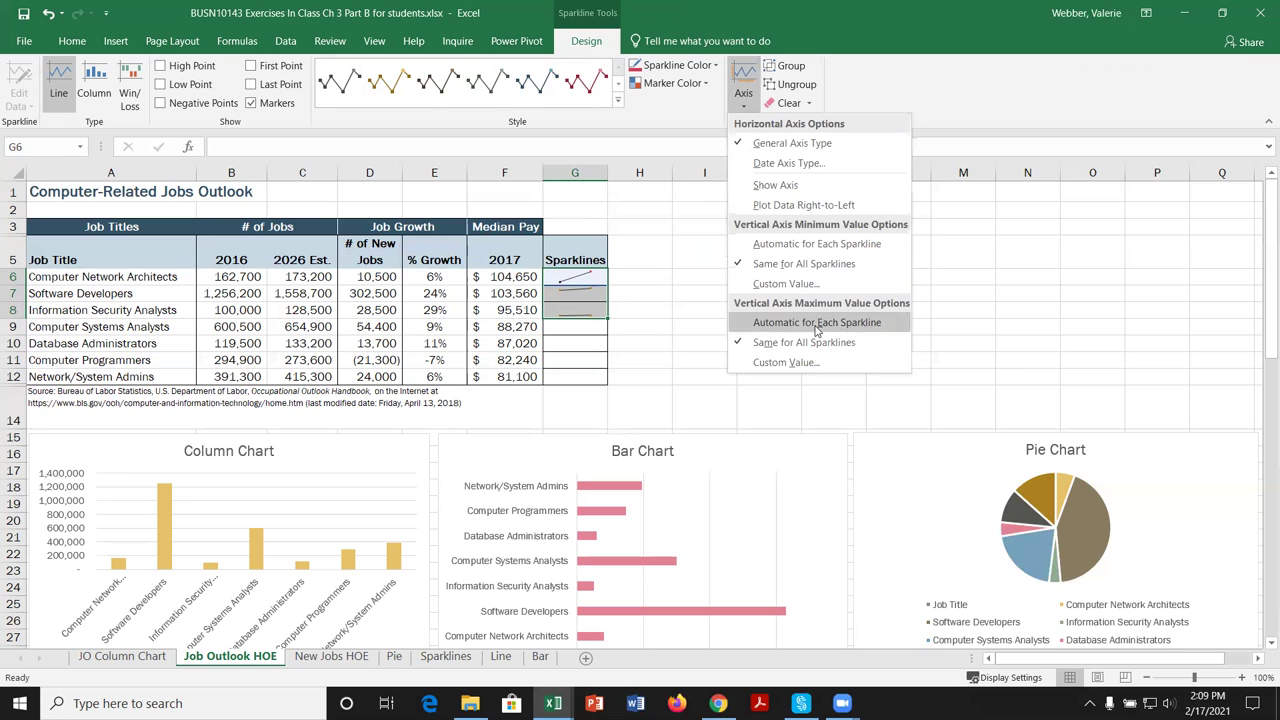
click(826, 344)
click(704, 278)
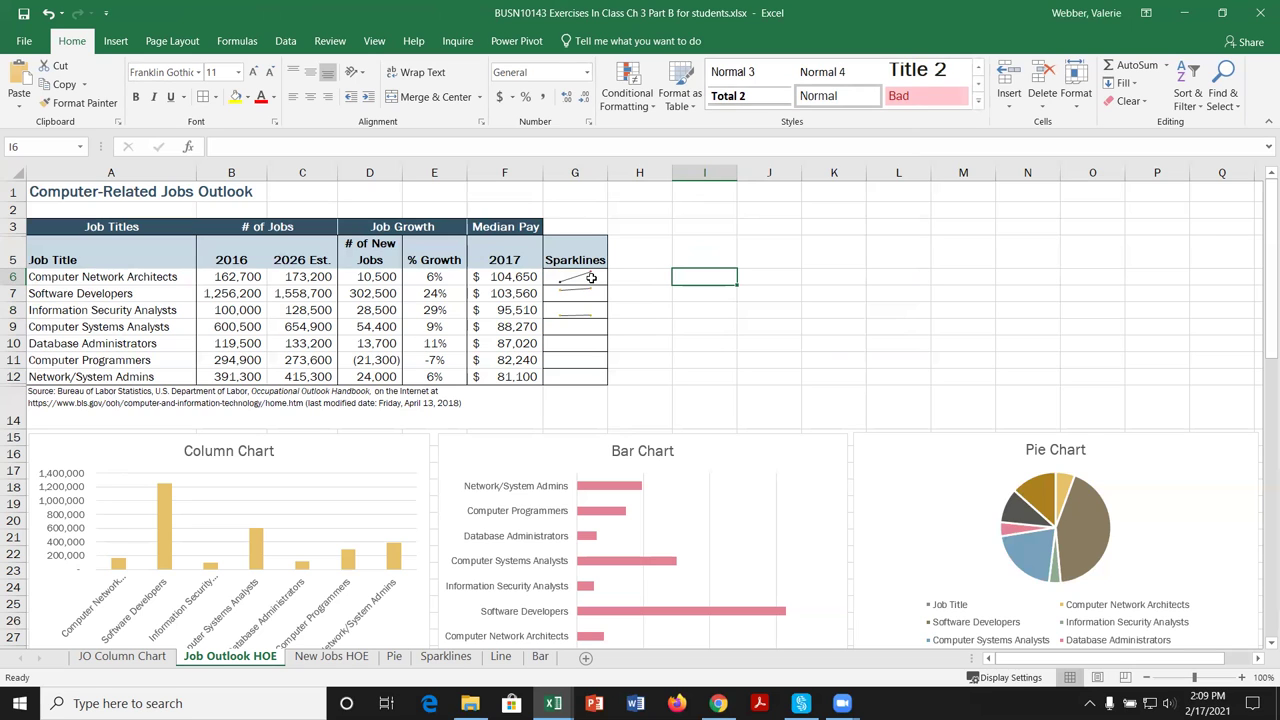
Clear the sparklines and all contents from G6:G8, then reselect the empty range.
drag(592, 276, 593, 316)
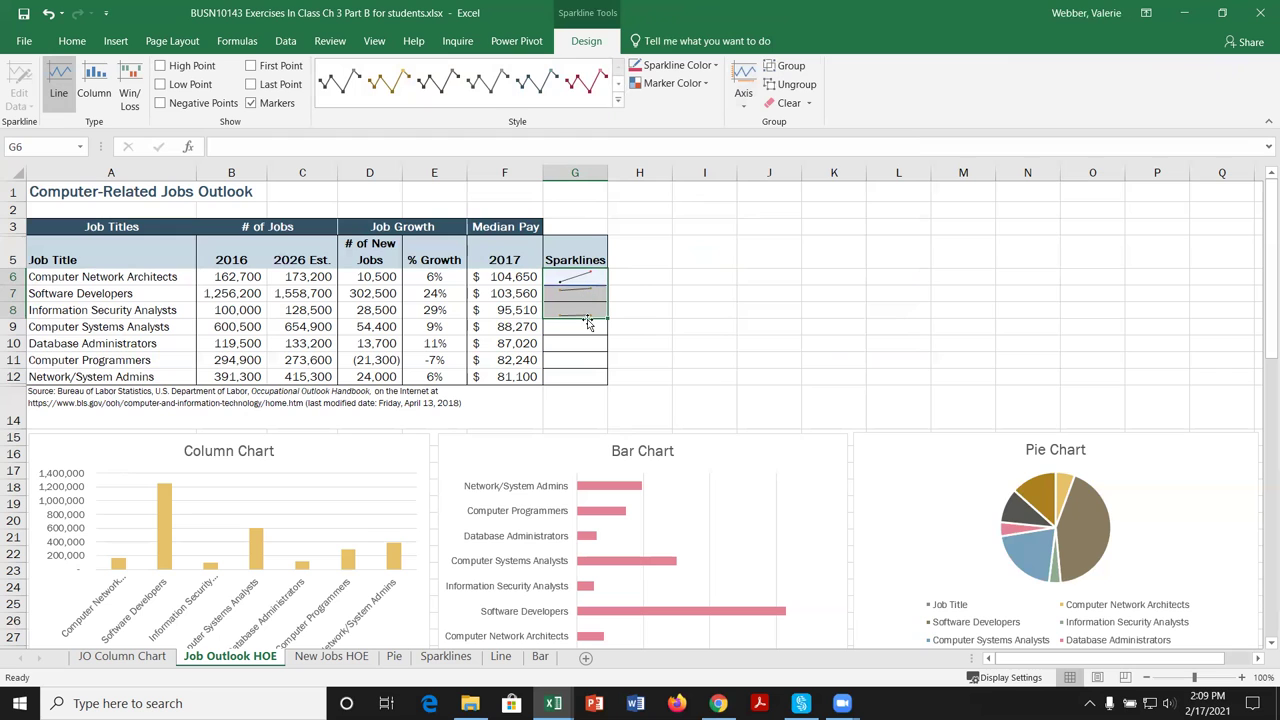
click(787, 103)
click(1130, 101)
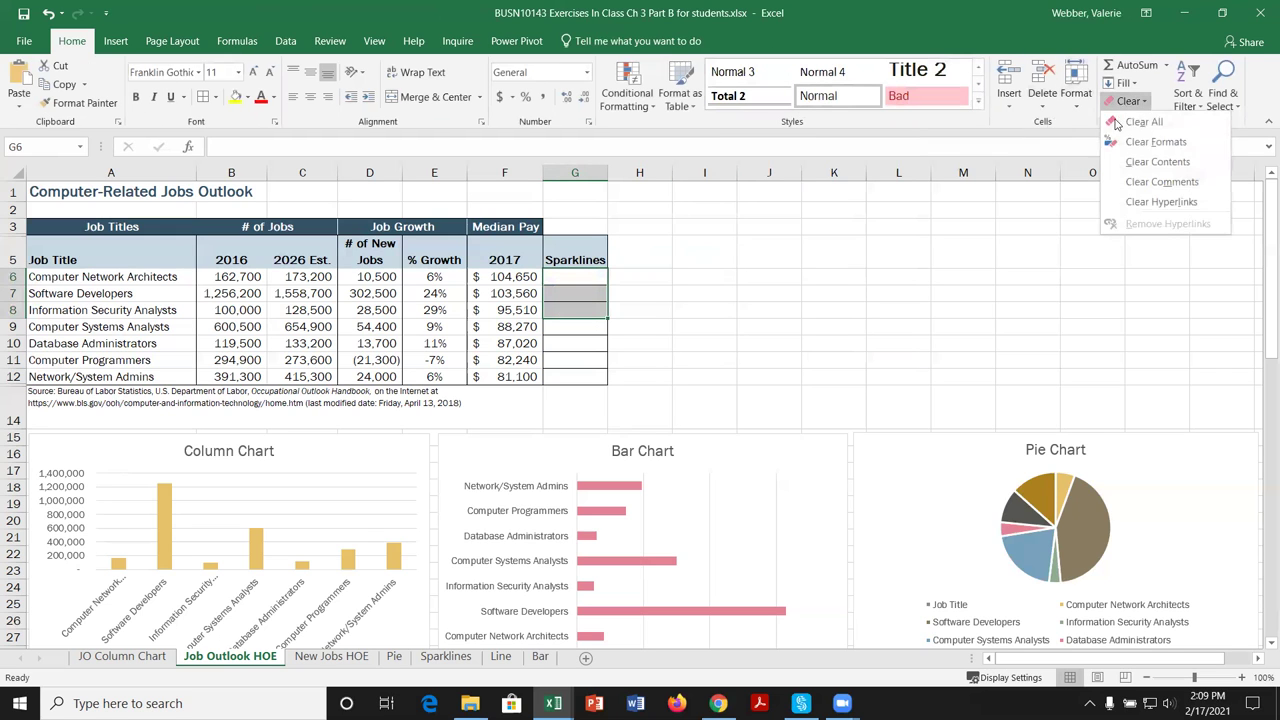
click(1130, 125)
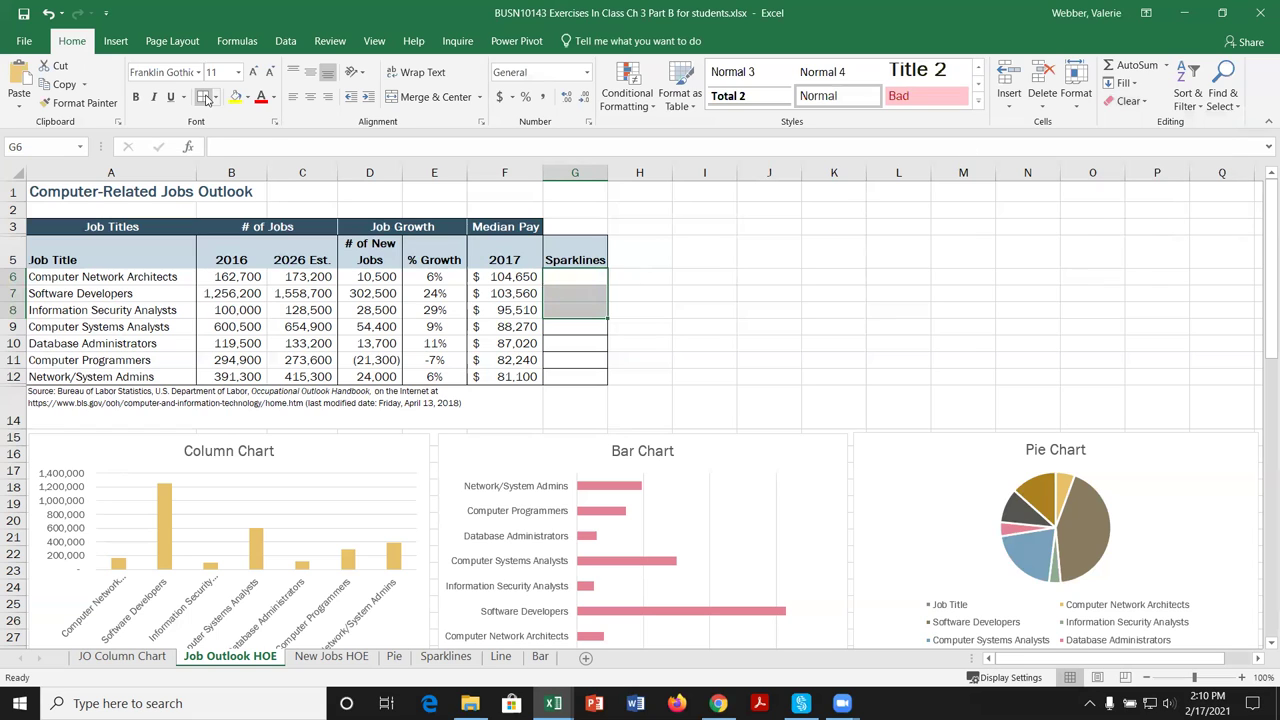
click(727, 290)
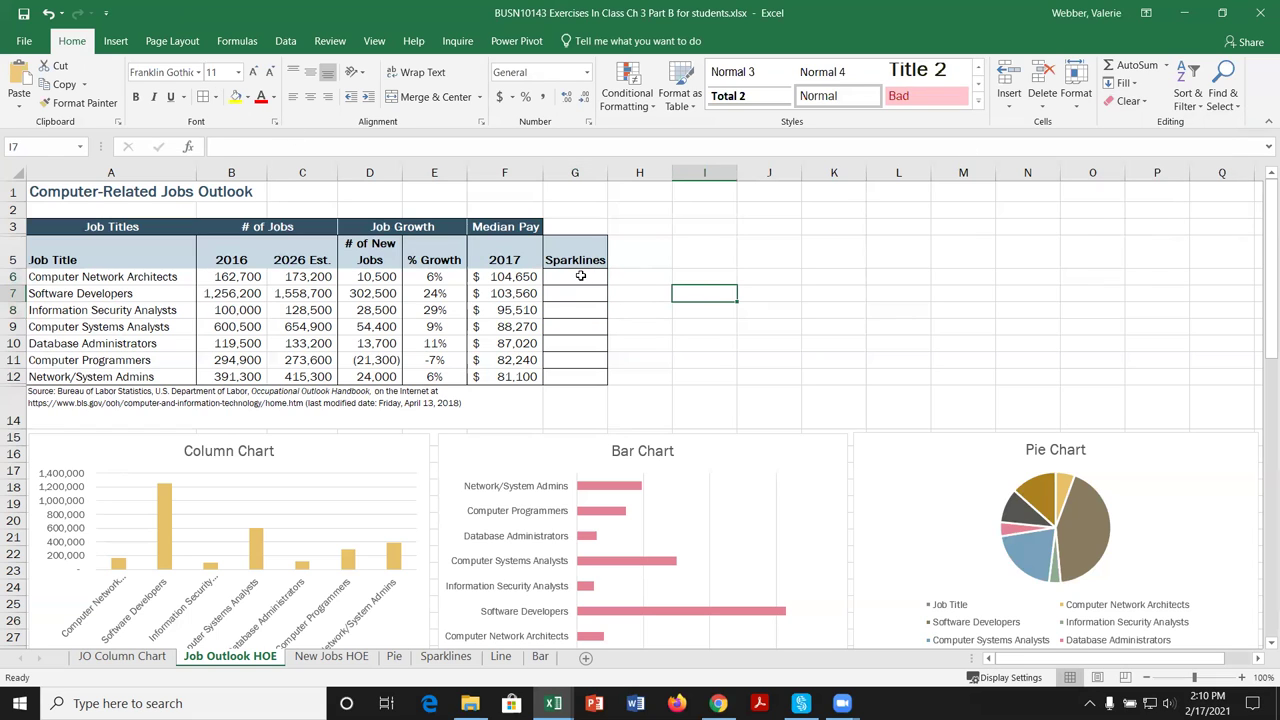
drag(578, 276, 579, 311)
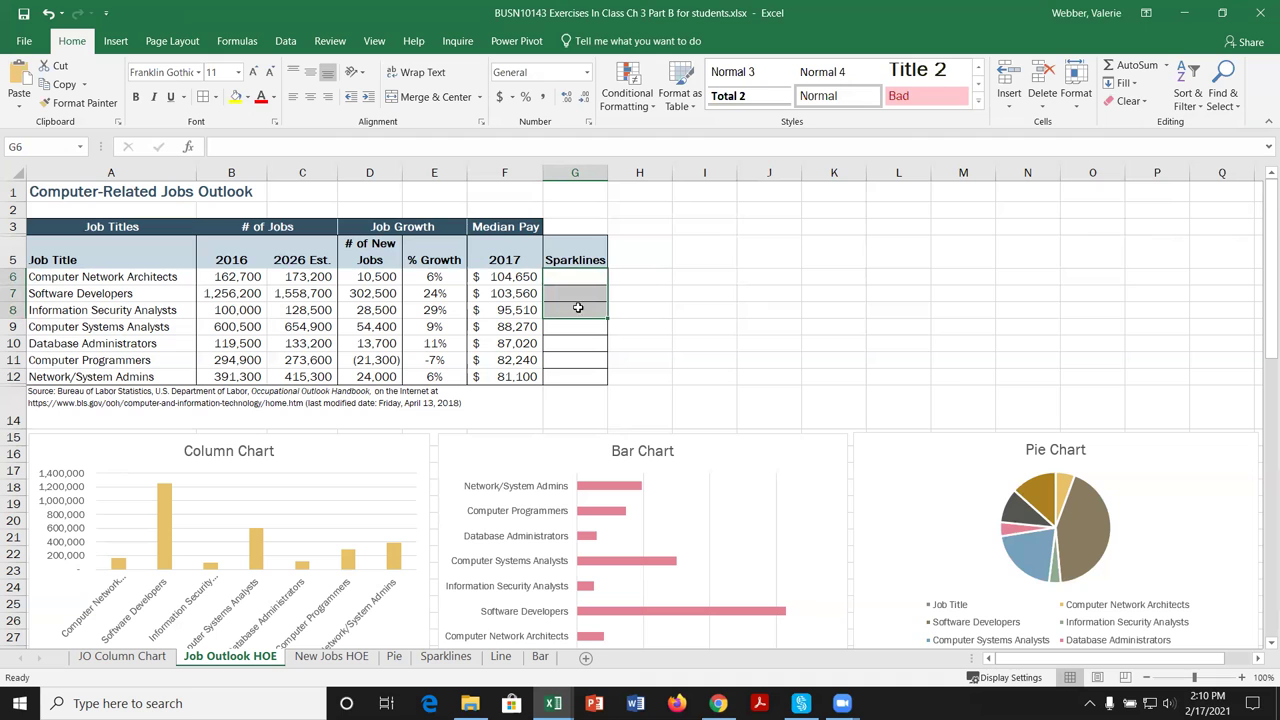
Insert line sparklines into G6:G8 using the data range B6:C8.
click(115, 41)
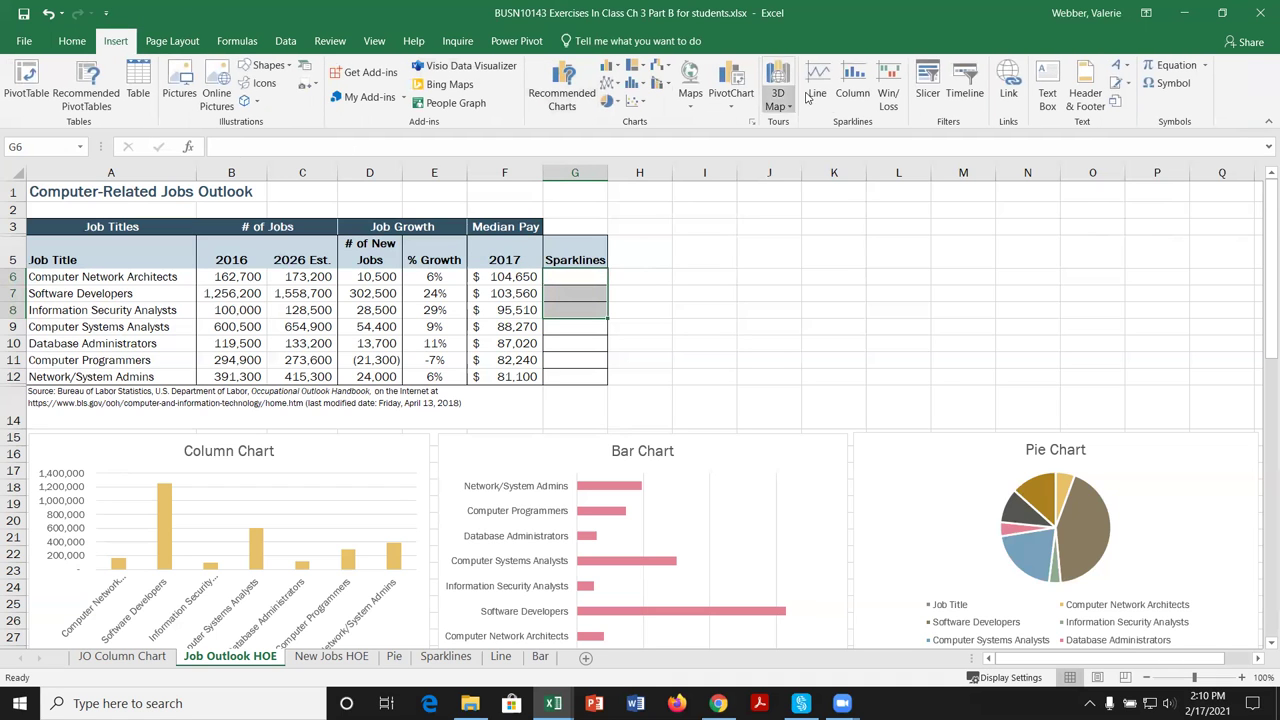
click(814, 92)
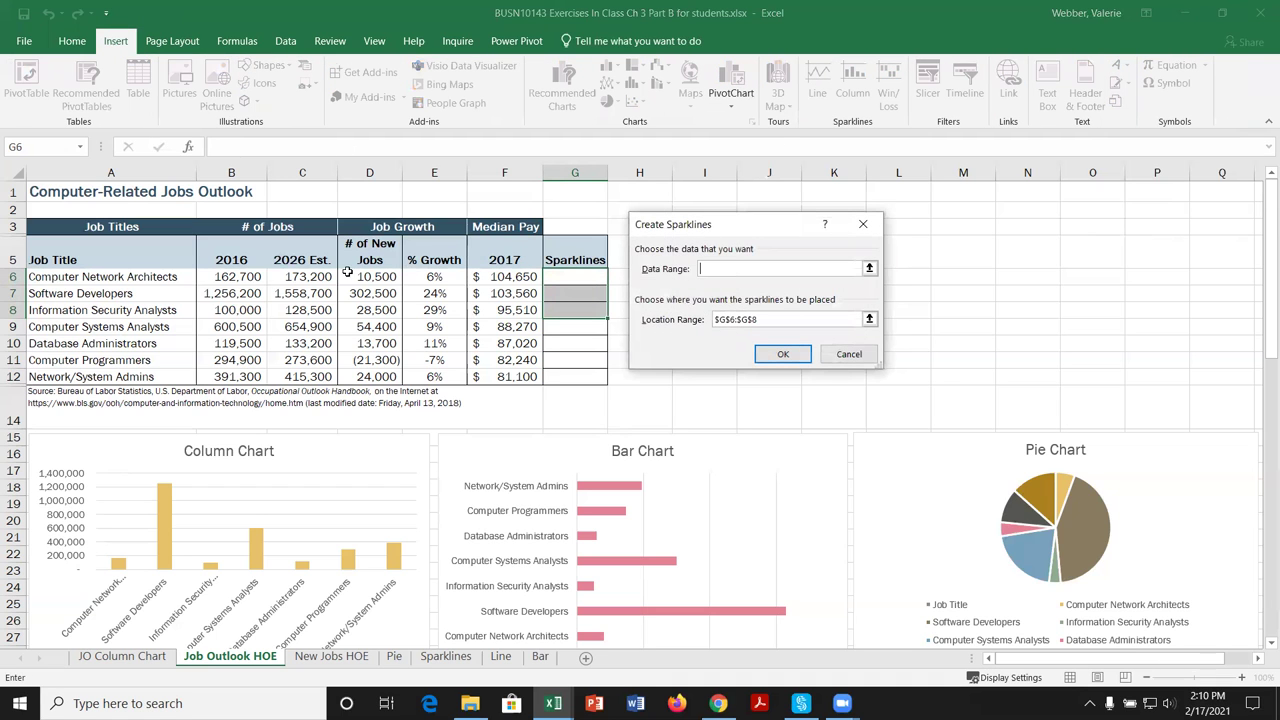
drag(248, 279, 282, 310)
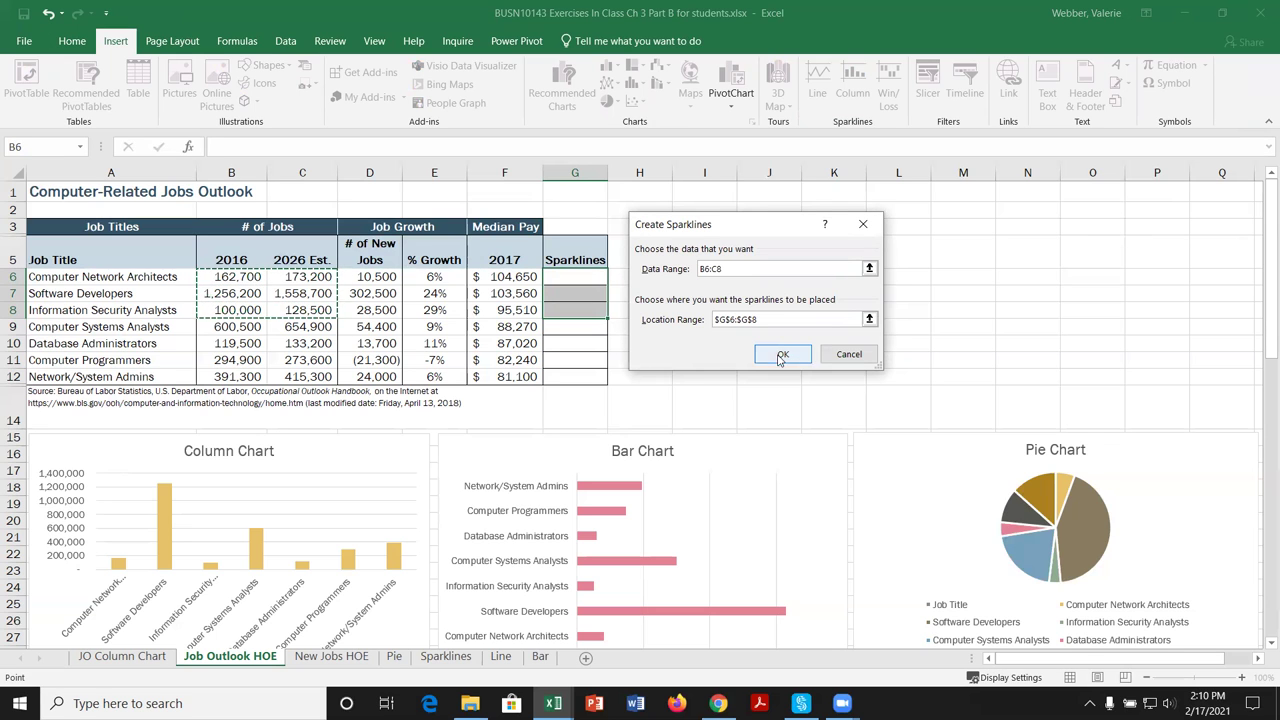
click(782, 356)
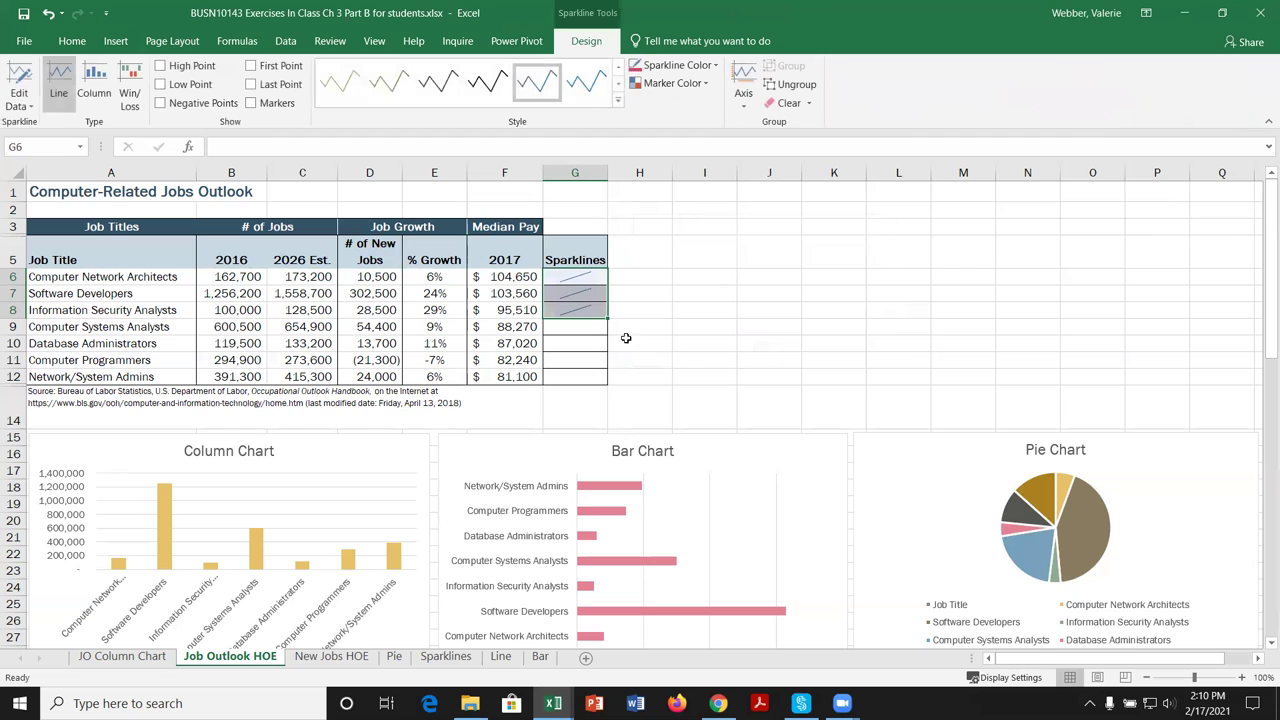
click(619, 101)
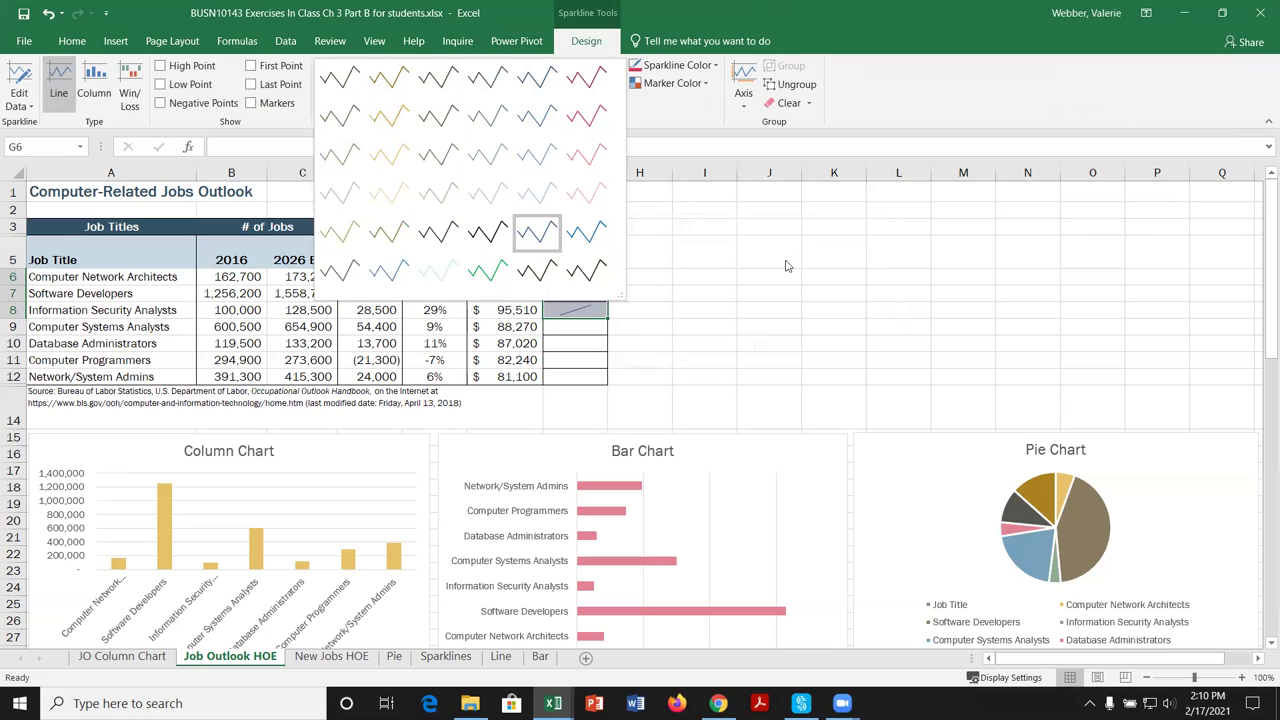
Show markers, apply a darker style and recolour the markers on the G6:G8 sparklines.
key(Escape)
click(251, 103)
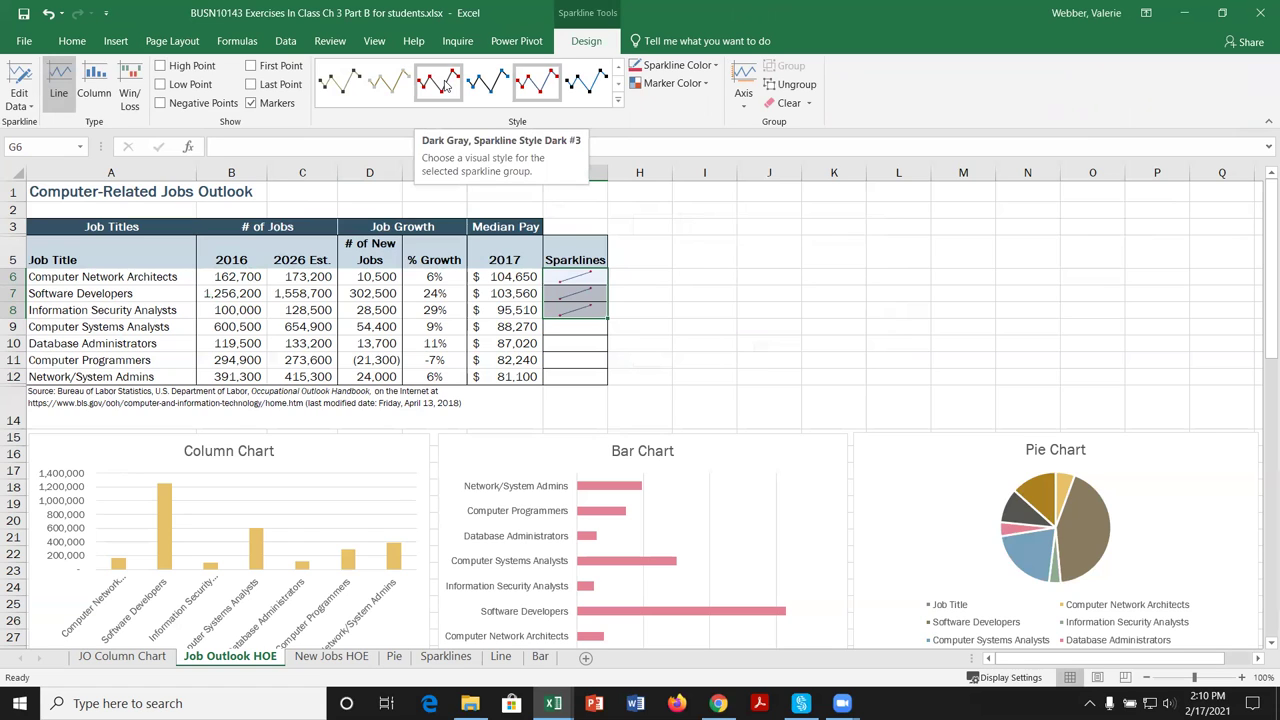
click(446, 87)
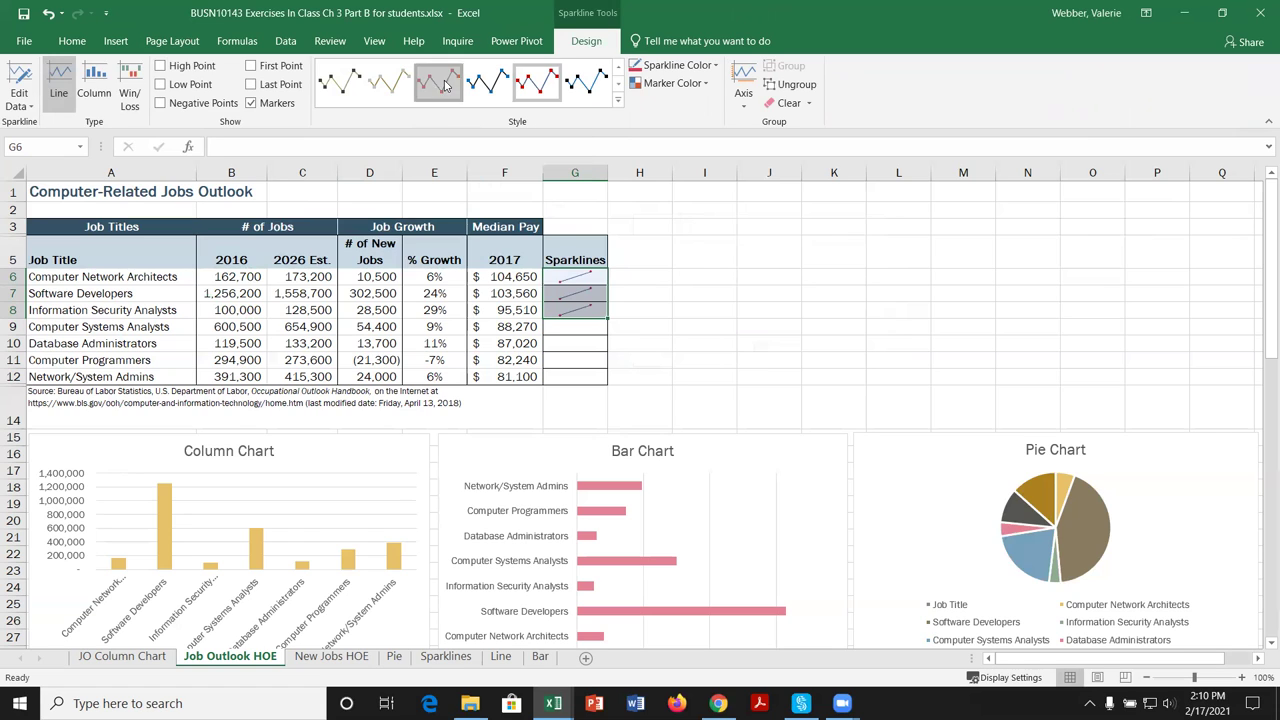
click(706, 84)
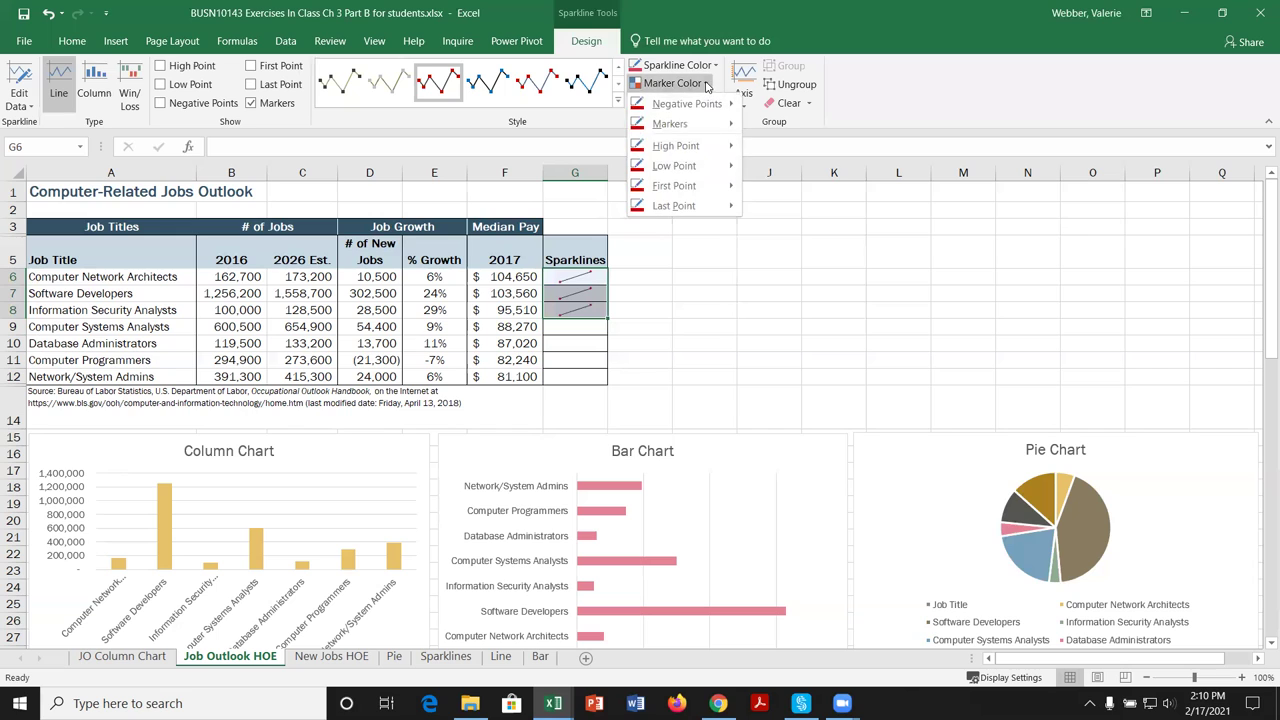
mouse_move(735, 125)
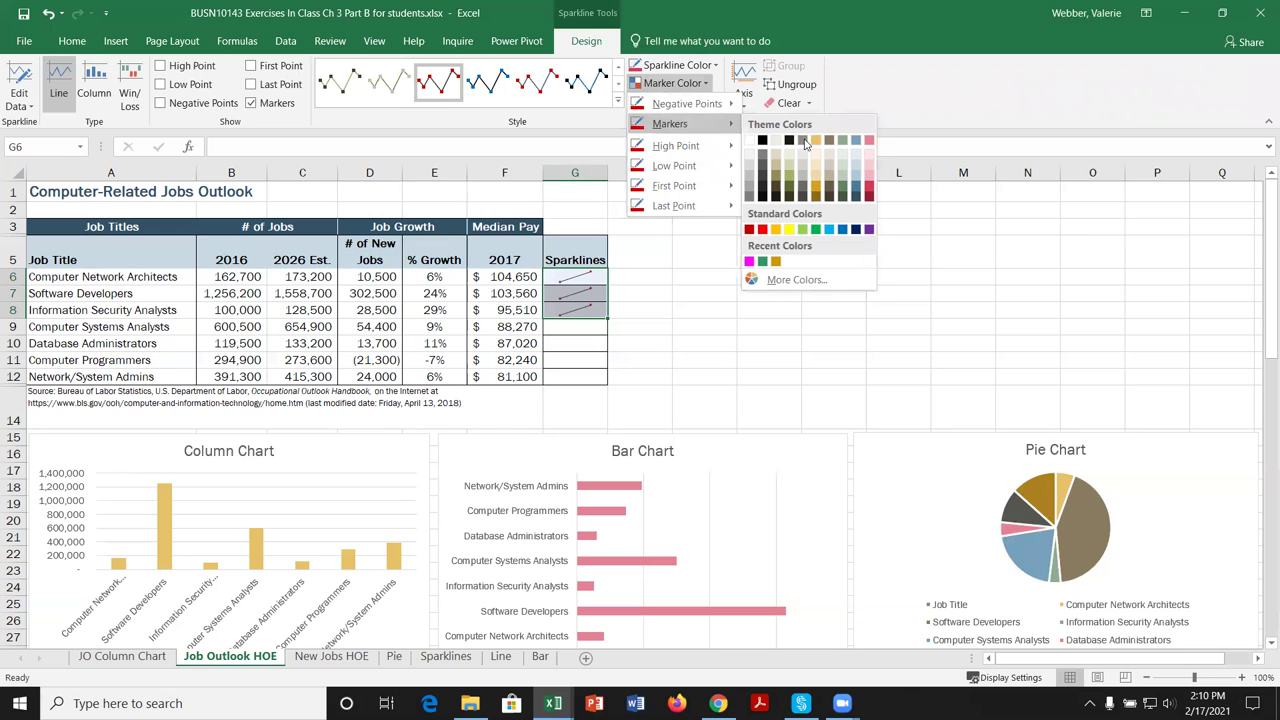
click(818, 191)
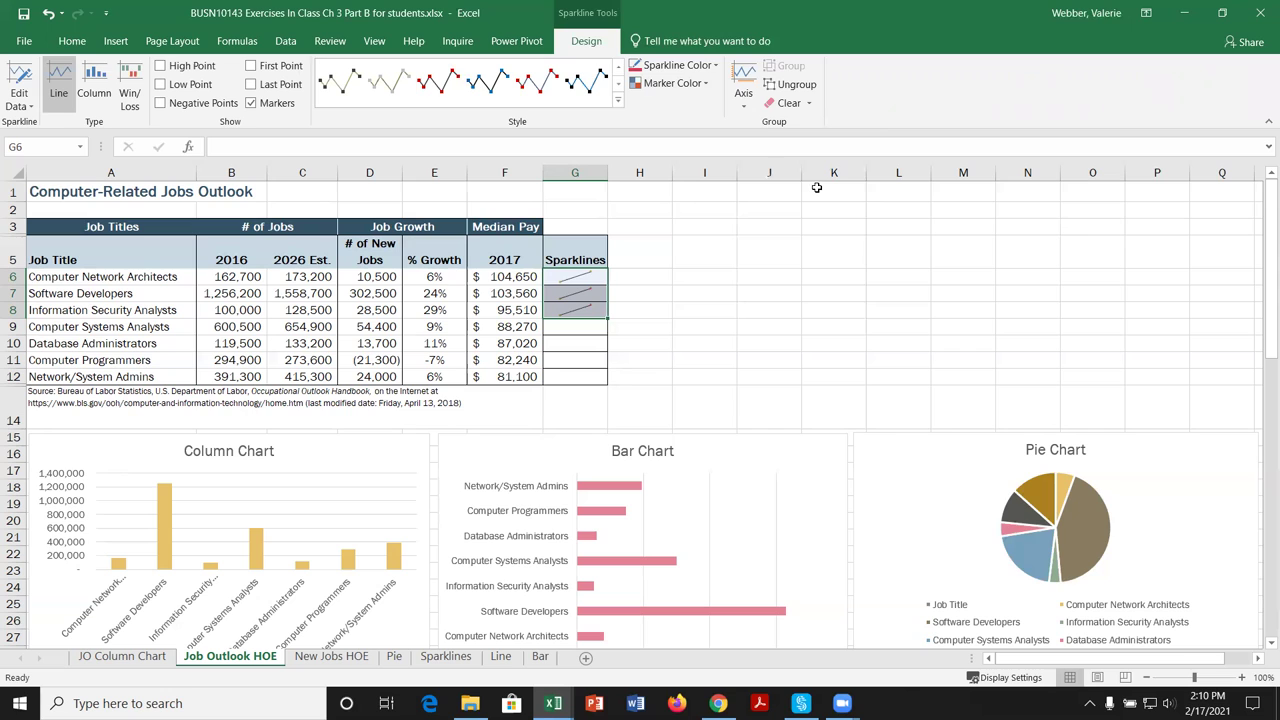
Set both vertical axis minimum and maximum to Same for All Sparklines.
click(745, 100)
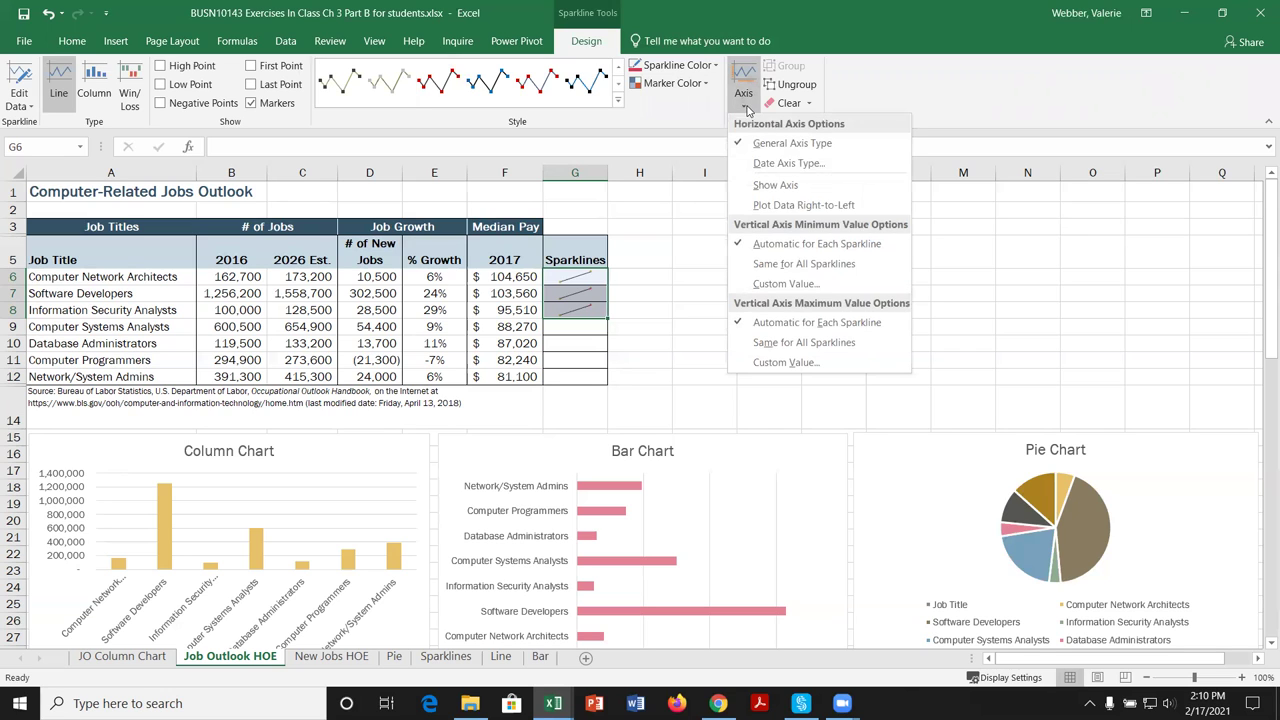
click(803, 264)
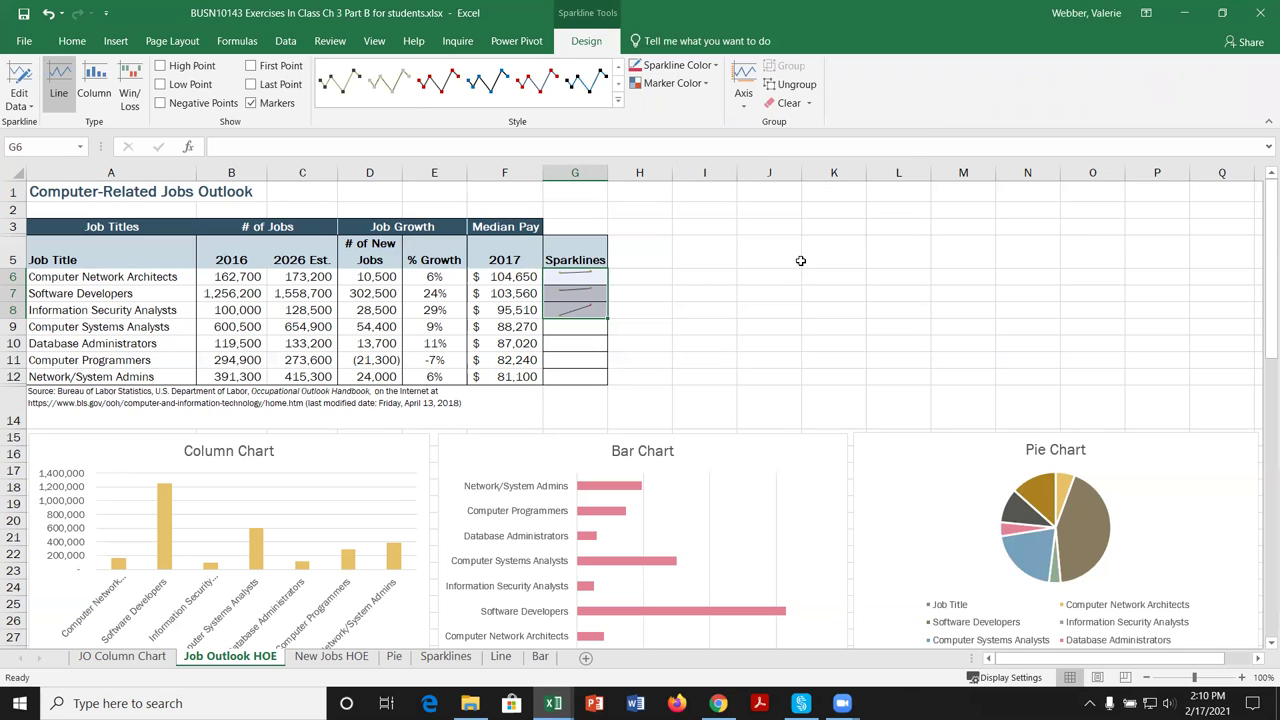
click(744, 90)
click(805, 343)
click(585, 330)
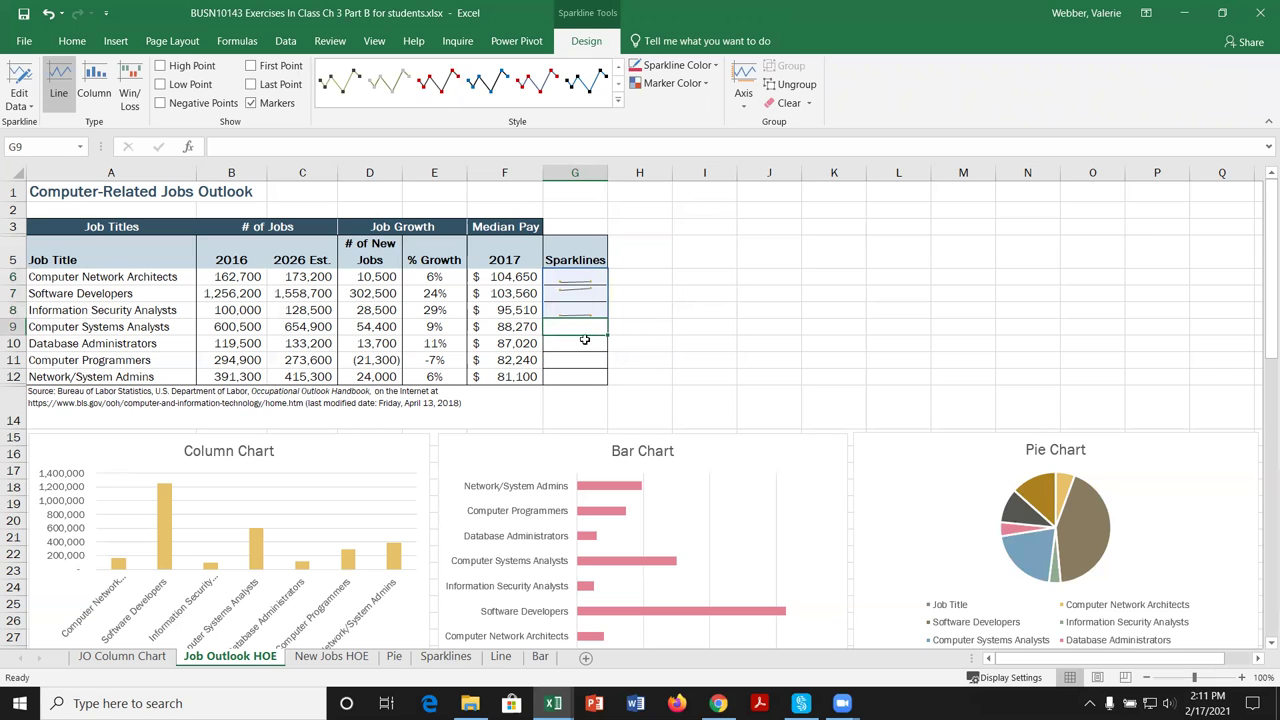
Insert column sparklines in G9:G12 using the job counts in B9:C12.
drag(585, 340, 583, 376)
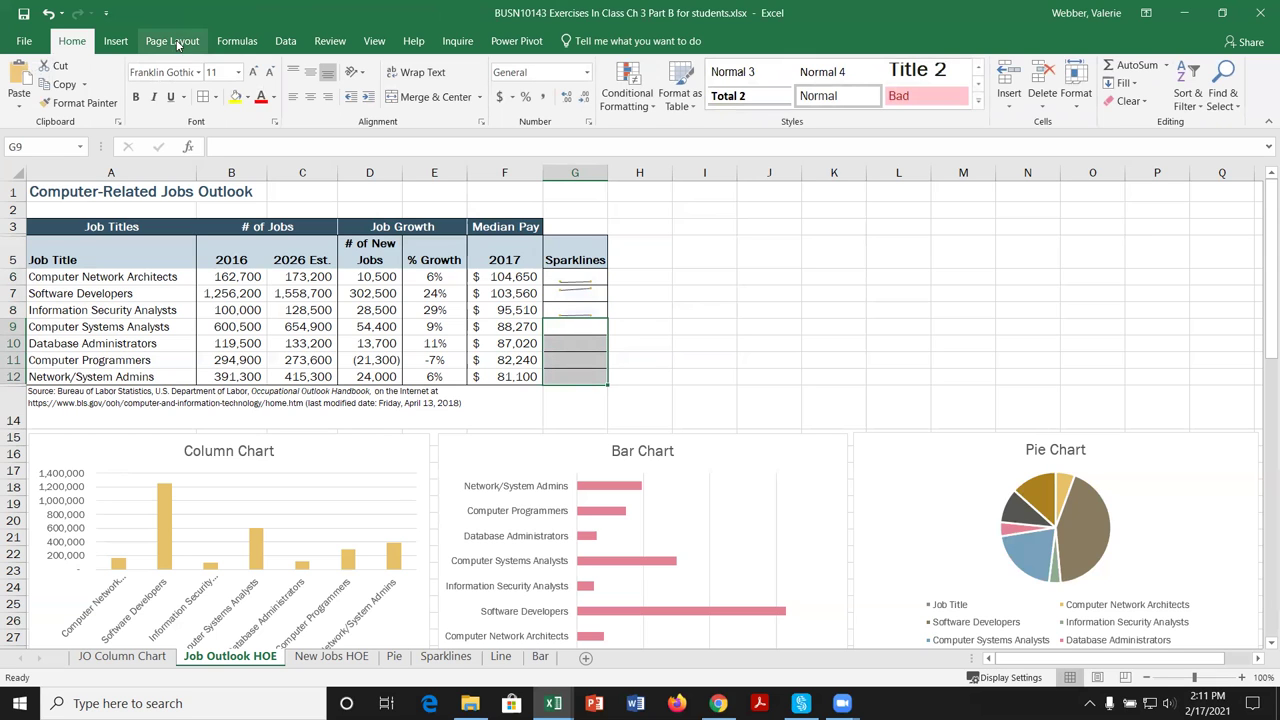
click(115, 41)
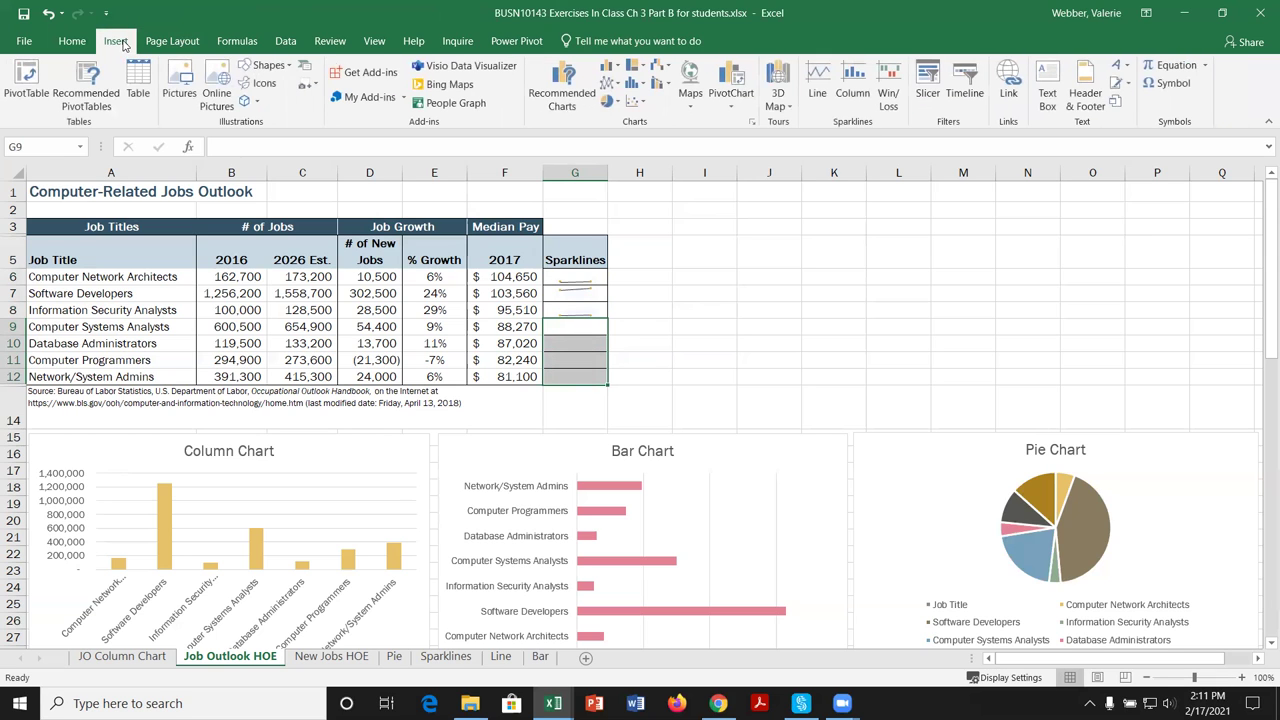
click(855, 73)
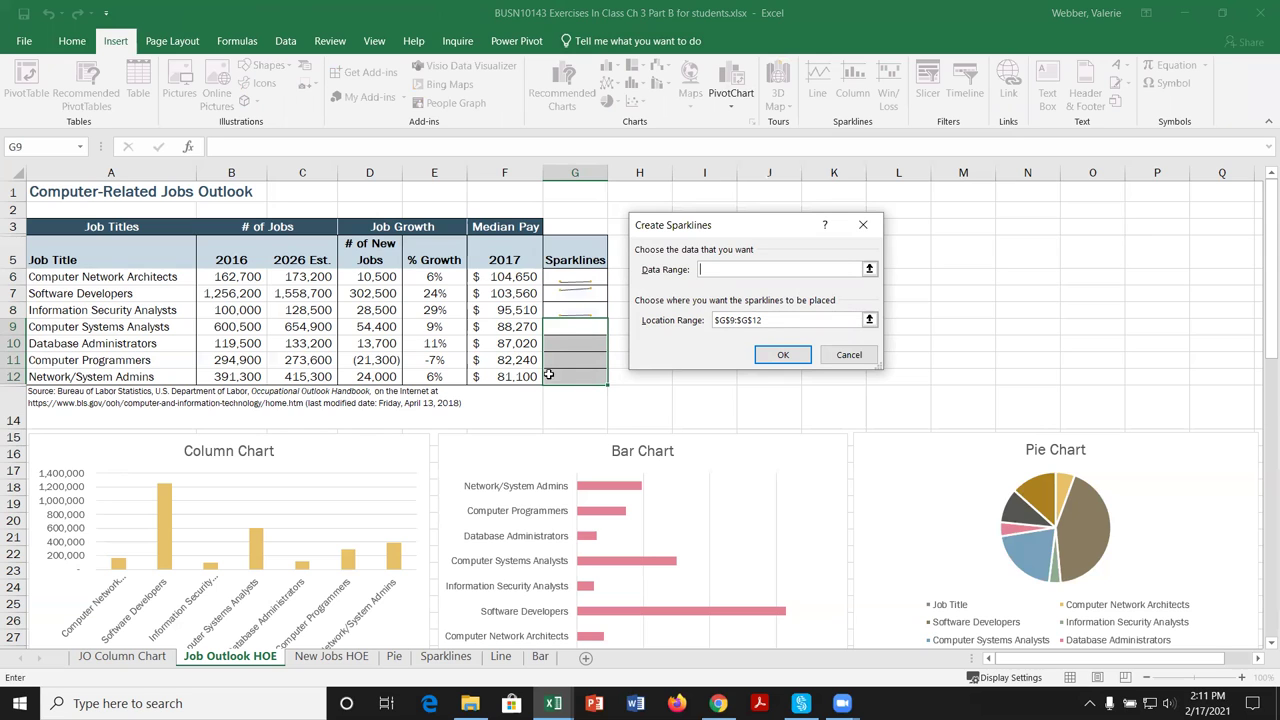
drag(229, 326, 295, 377)
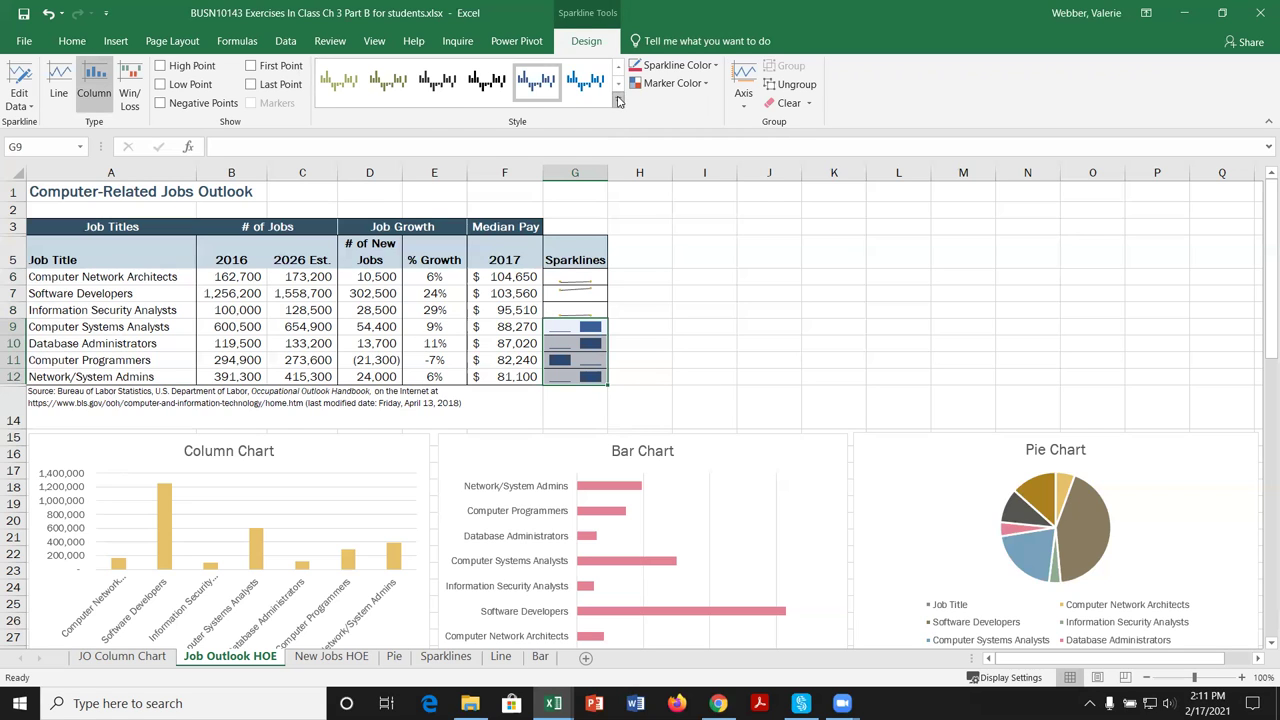
Give the G9:G12 column sparklines a green style, high points and a new colour.
click(617, 102)
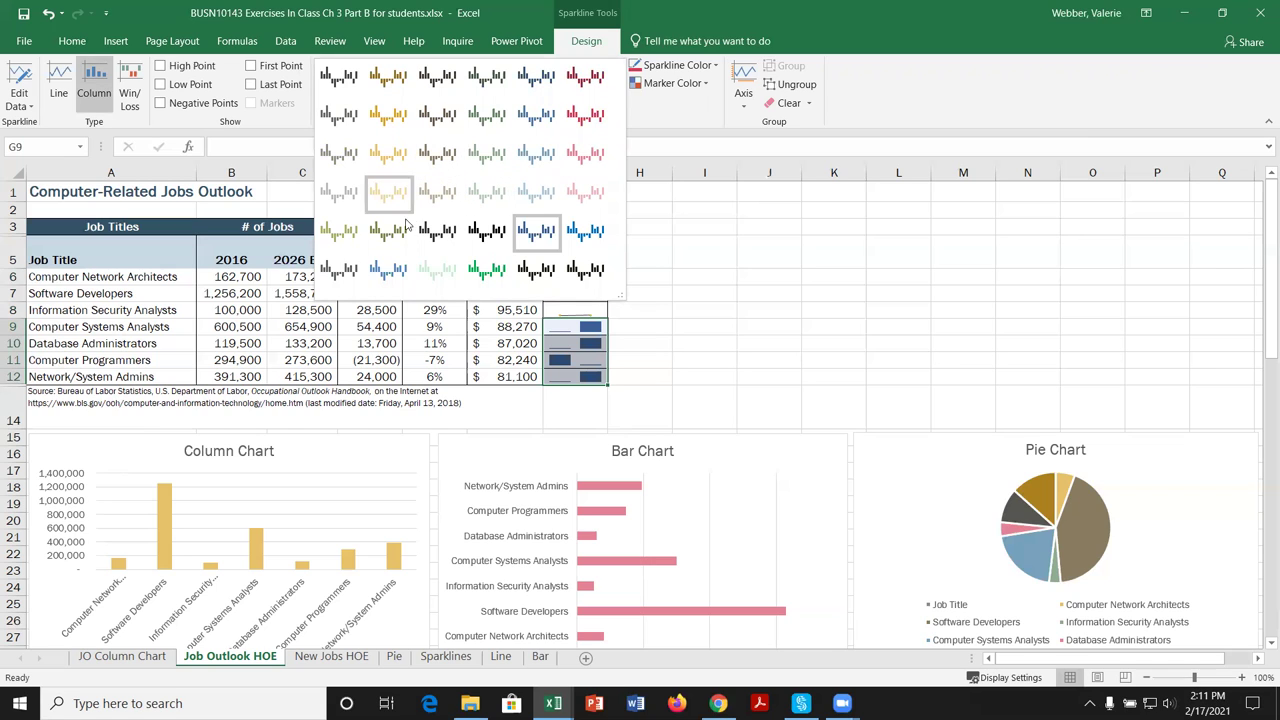
click(398, 232)
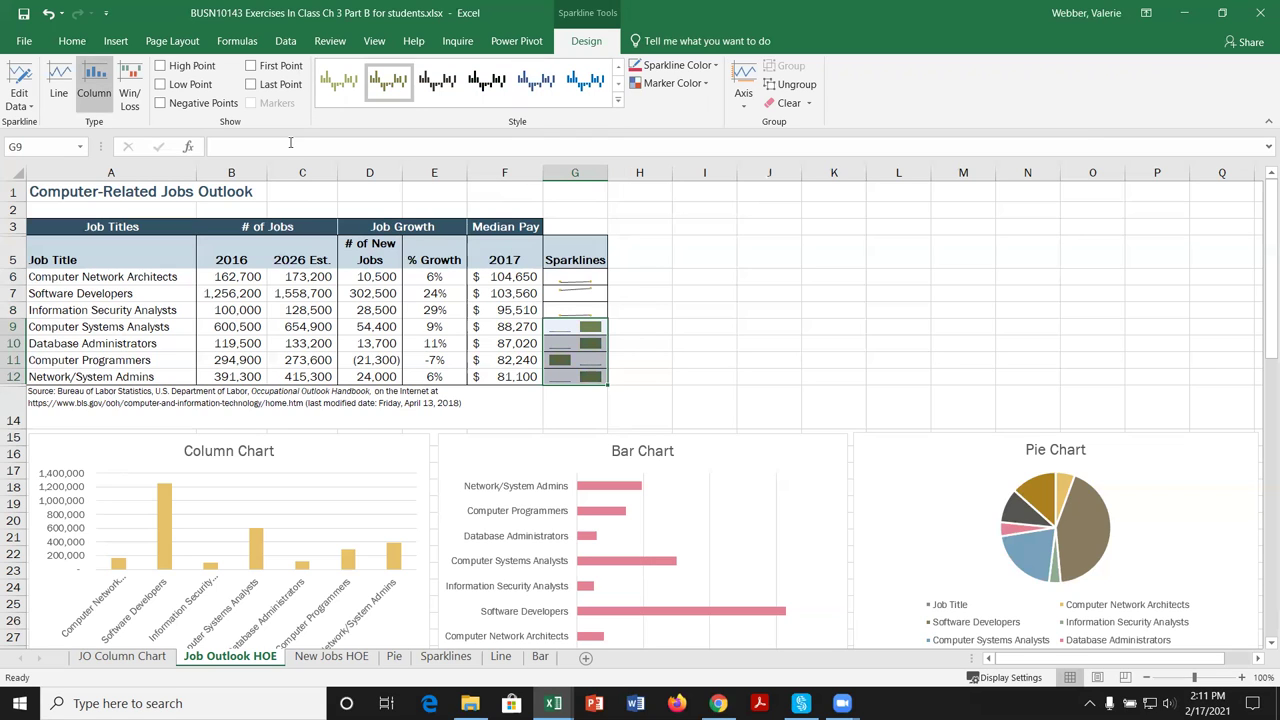
click(161, 66)
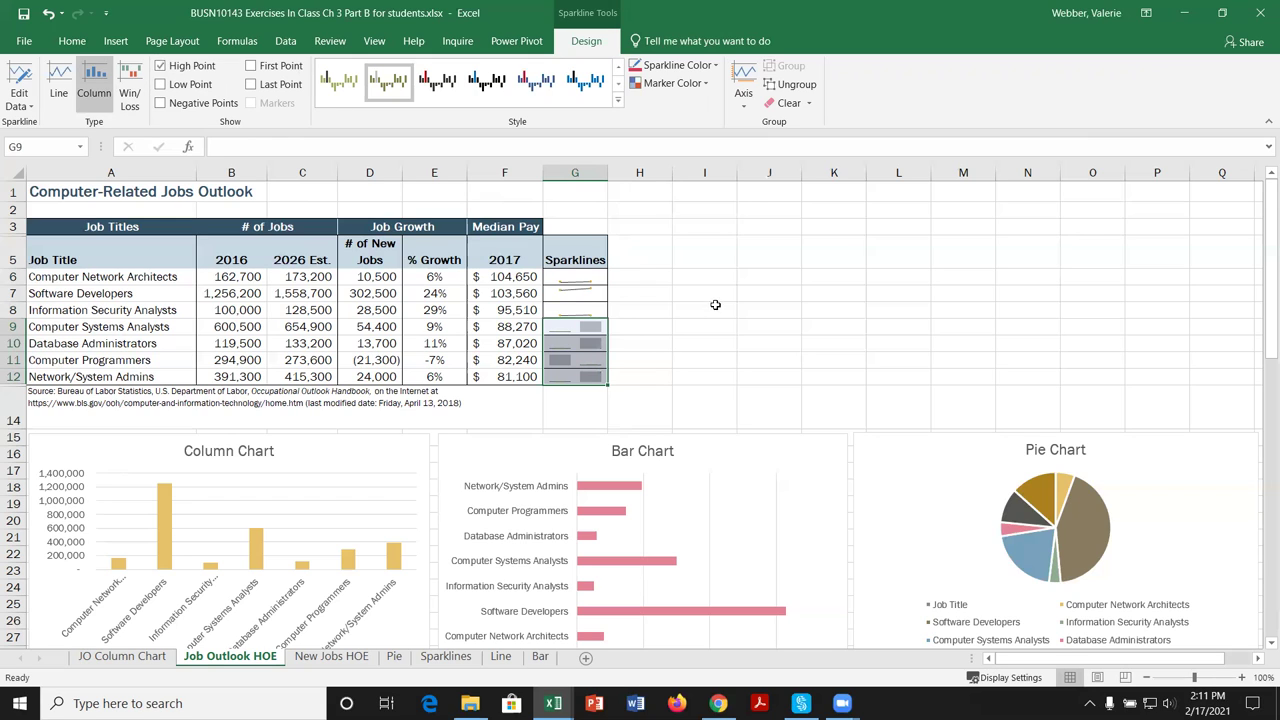
click(713, 66)
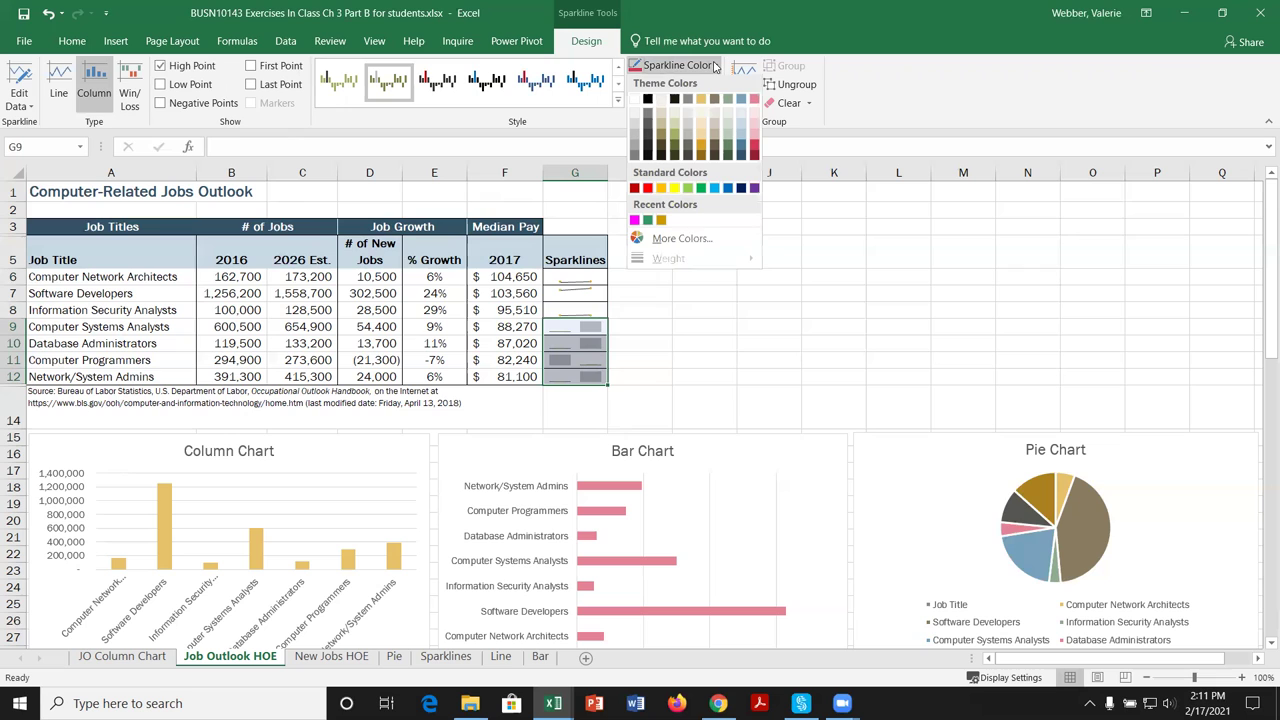
click(757, 130)
click(760, 316)
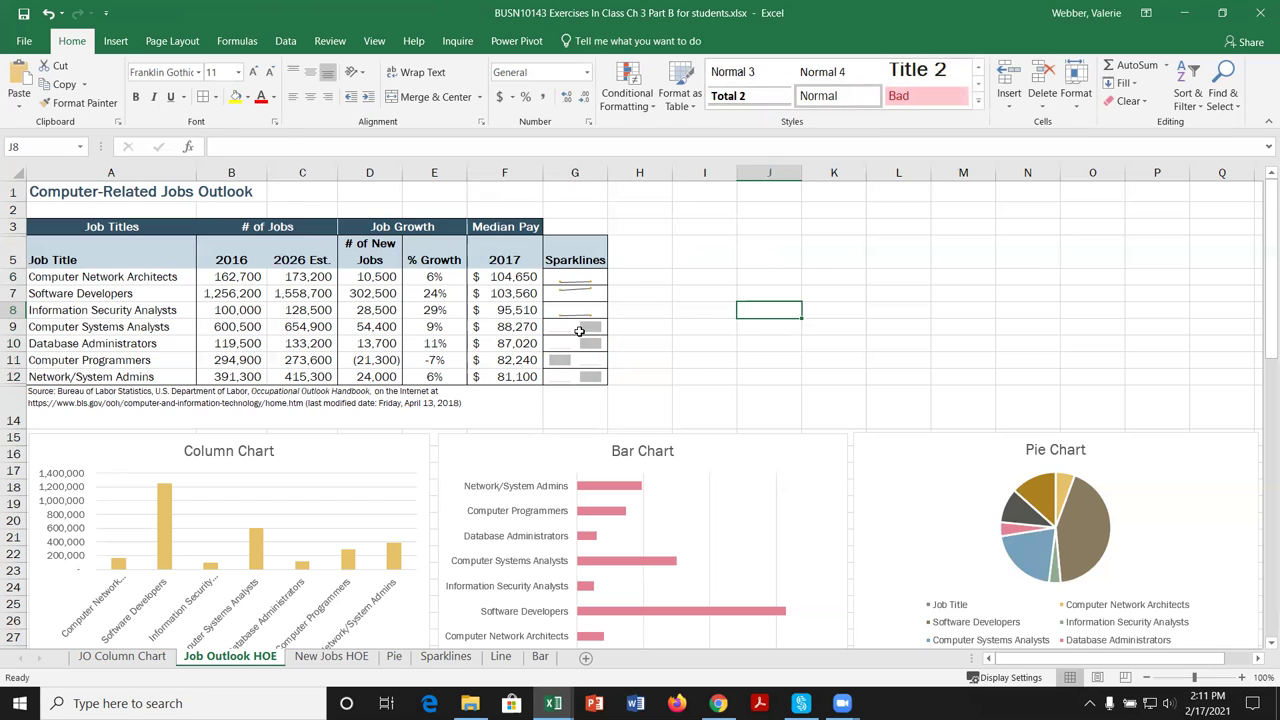
Switch from High Point to Low Point and colour the column sparklines dark blue.
drag(579, 331, 580, 377)
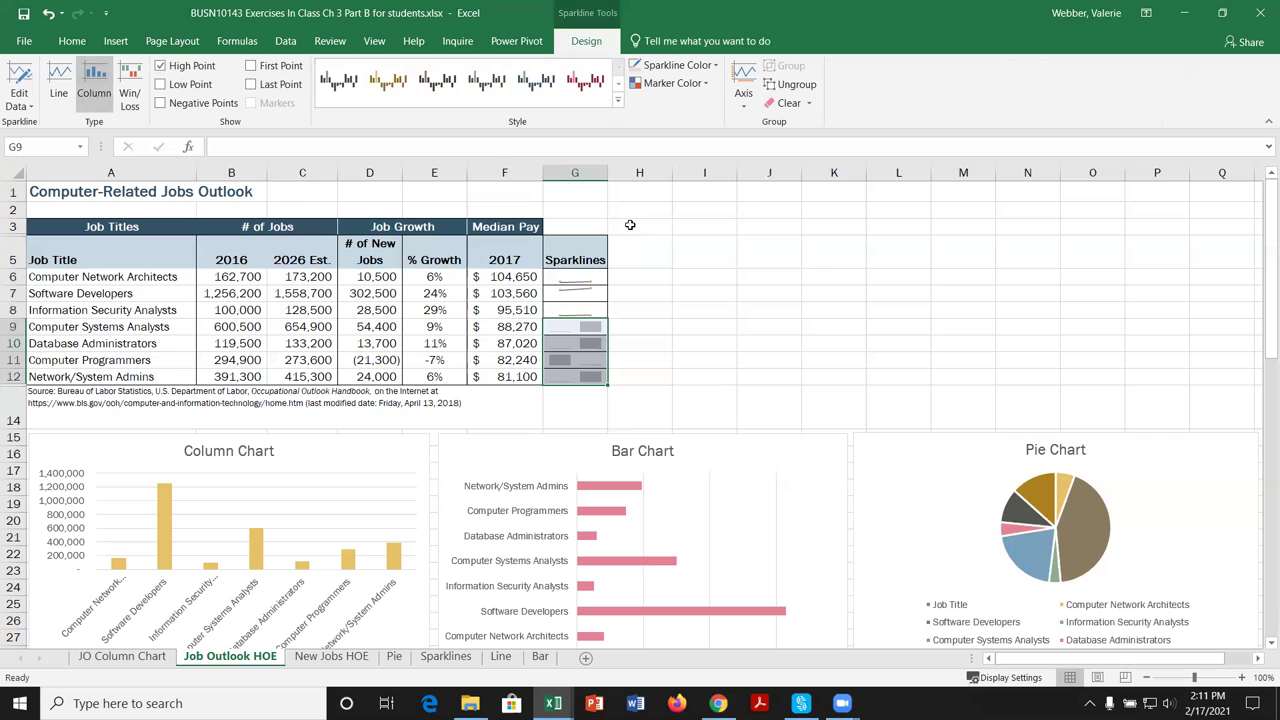
click(161, 66)
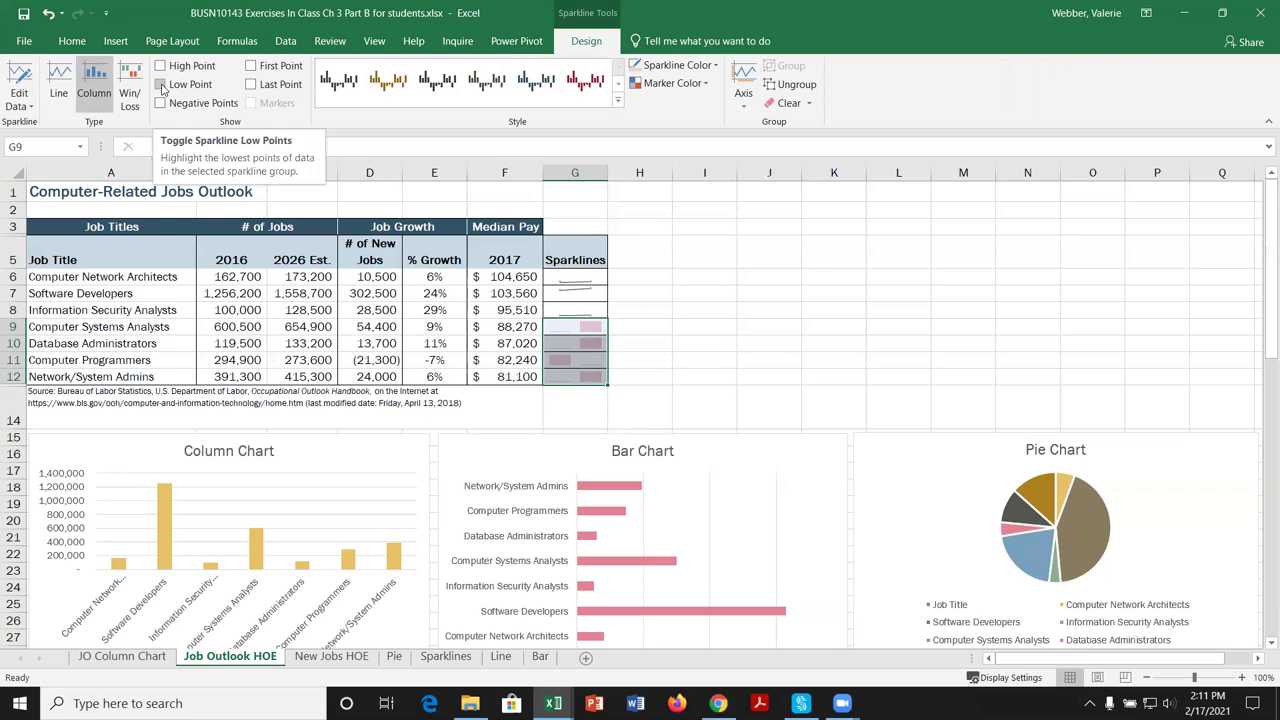
click(161, 85)
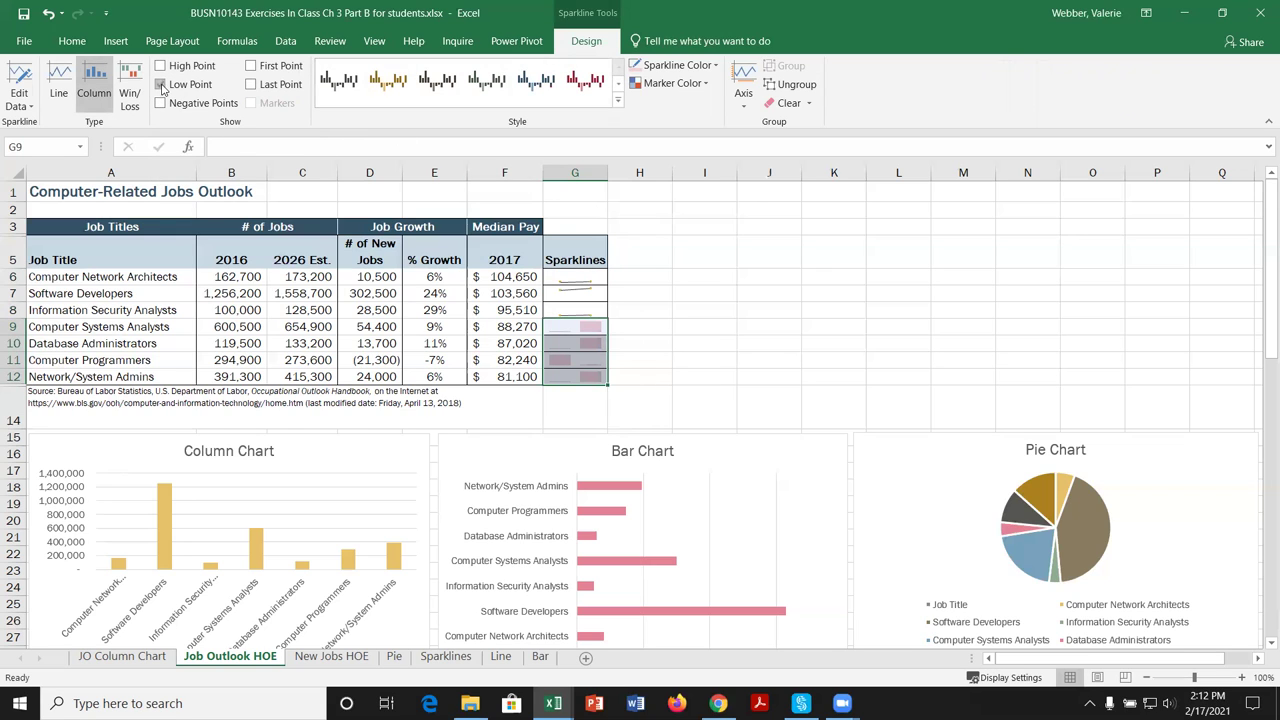
click(716, 66)
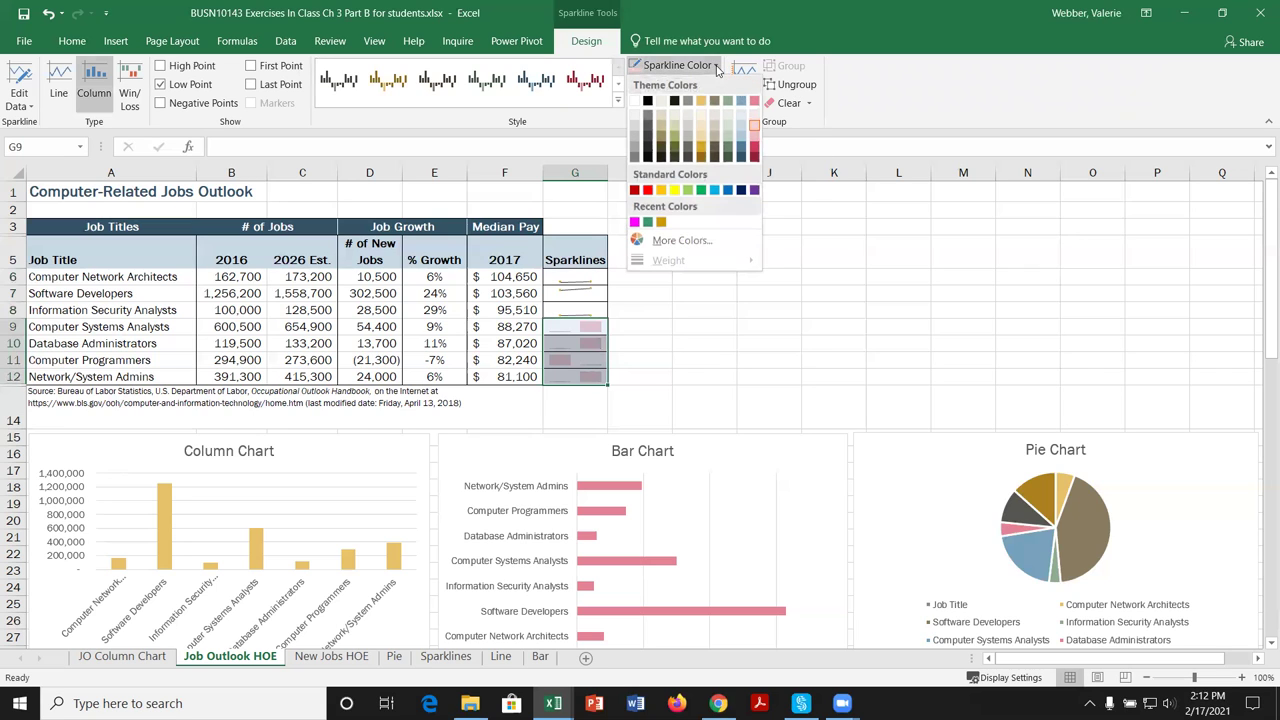
click(742, 152)
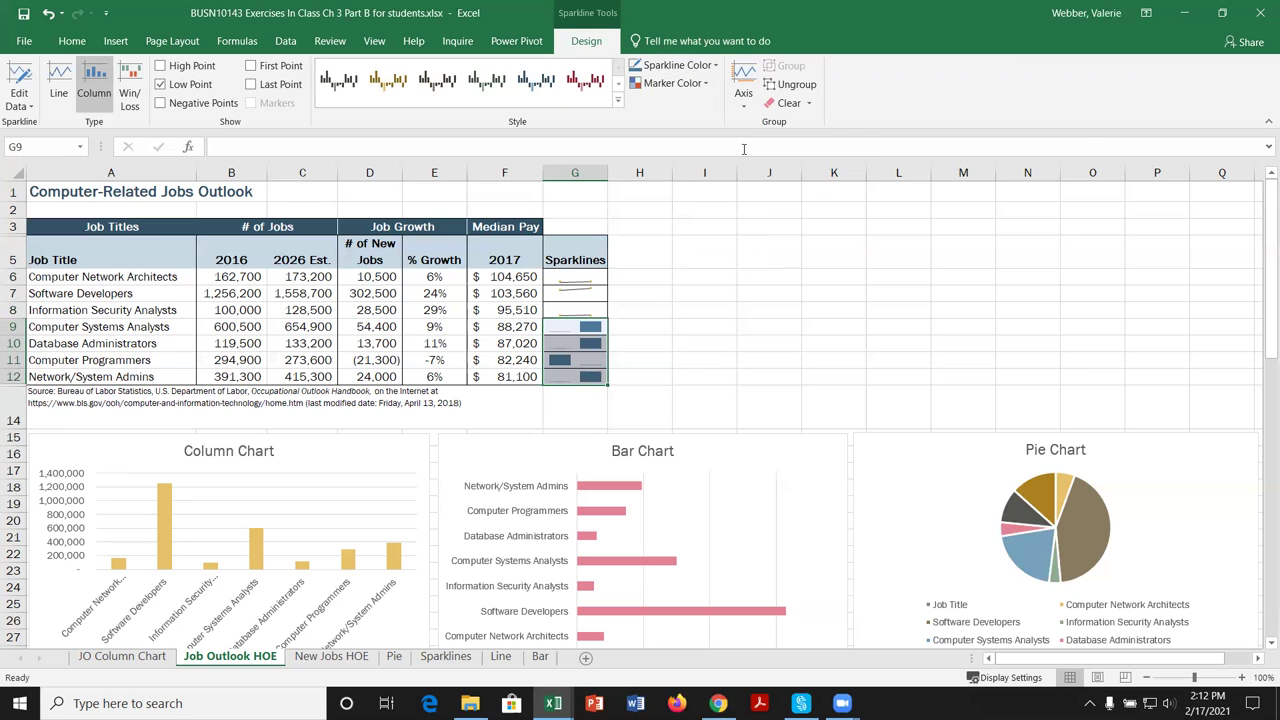
click(724, 296)
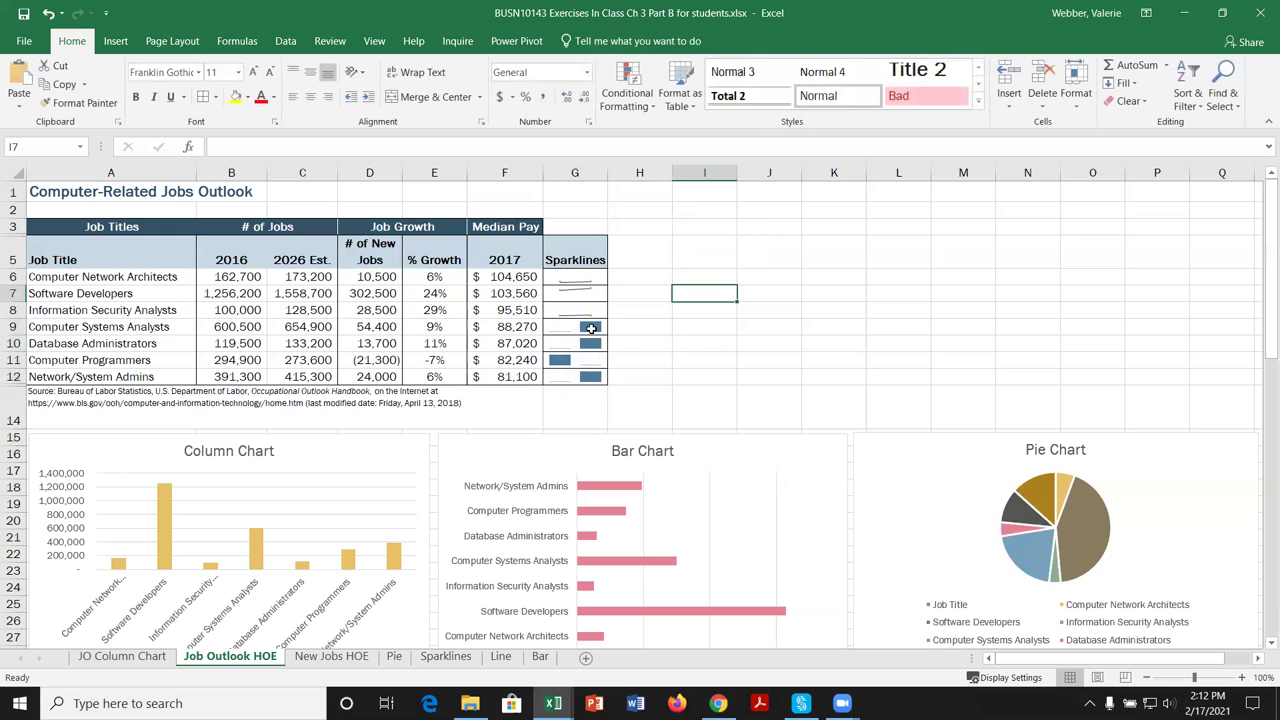
Set the G9:G12 vertical axis minimum and maximum to Same for All Sparklines.
drag(591, 328, 591, 376)
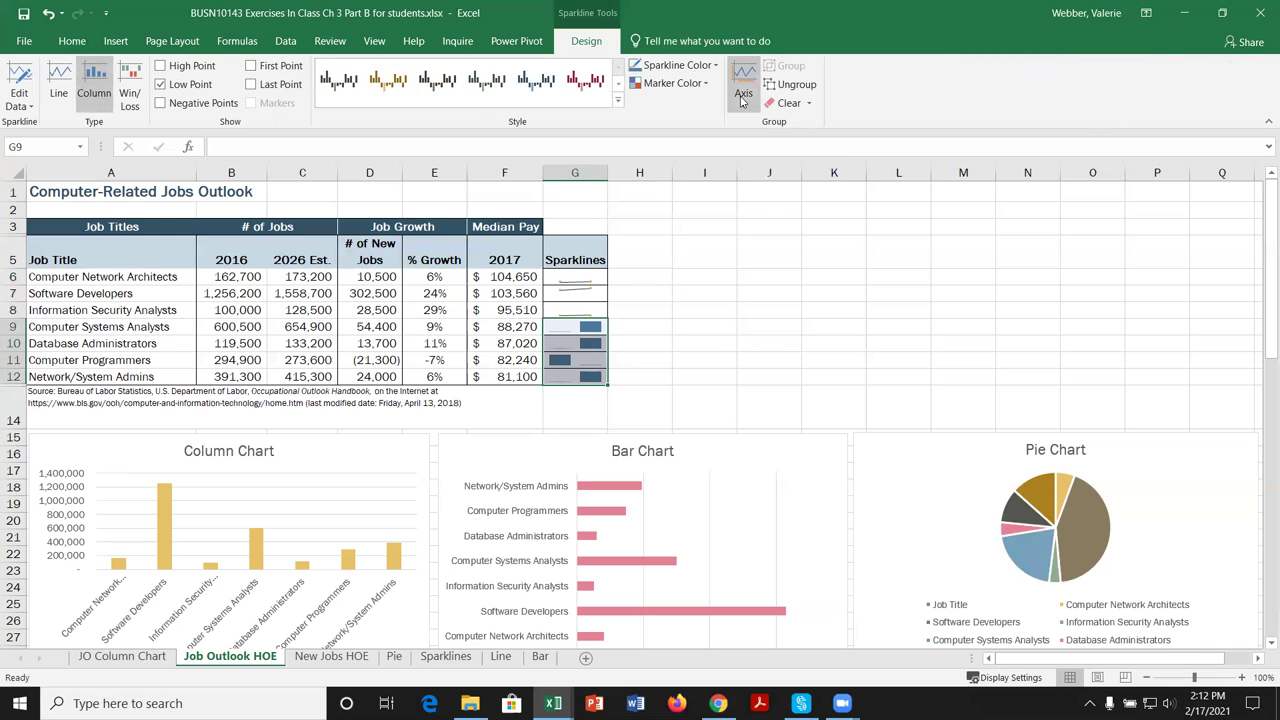
click(744, 100)
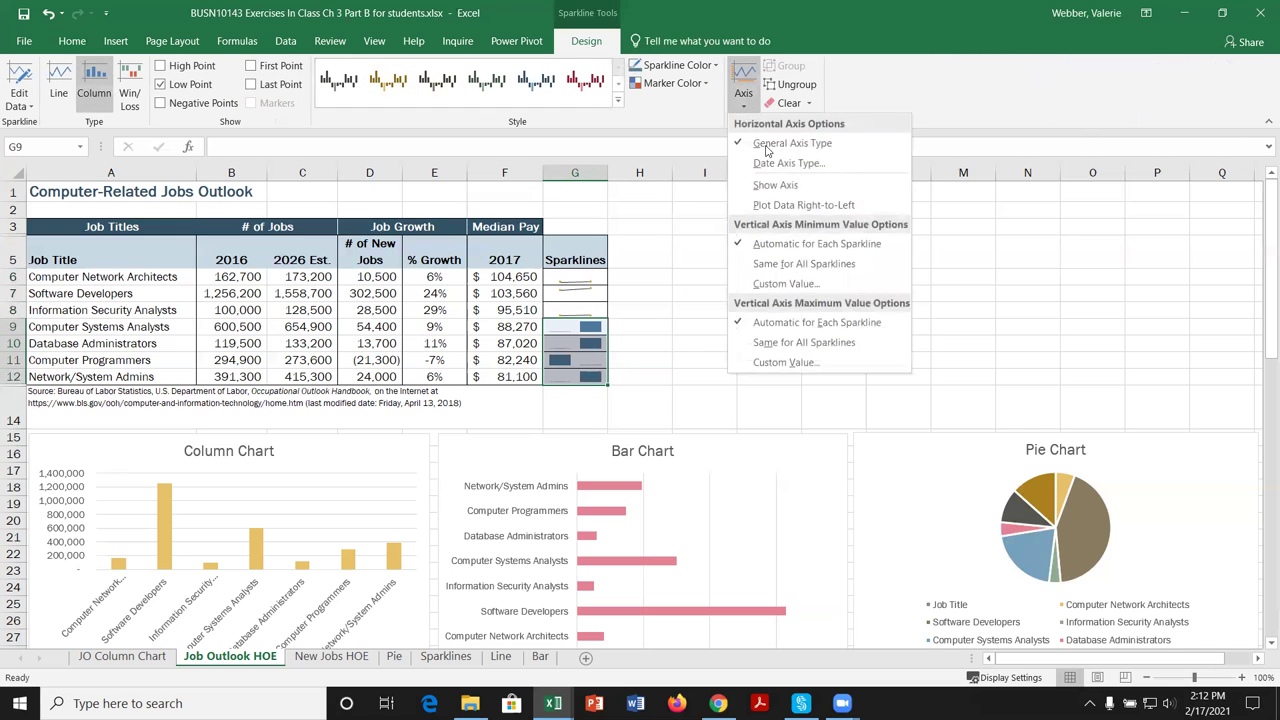
click(810, 265)
click(744, 98)
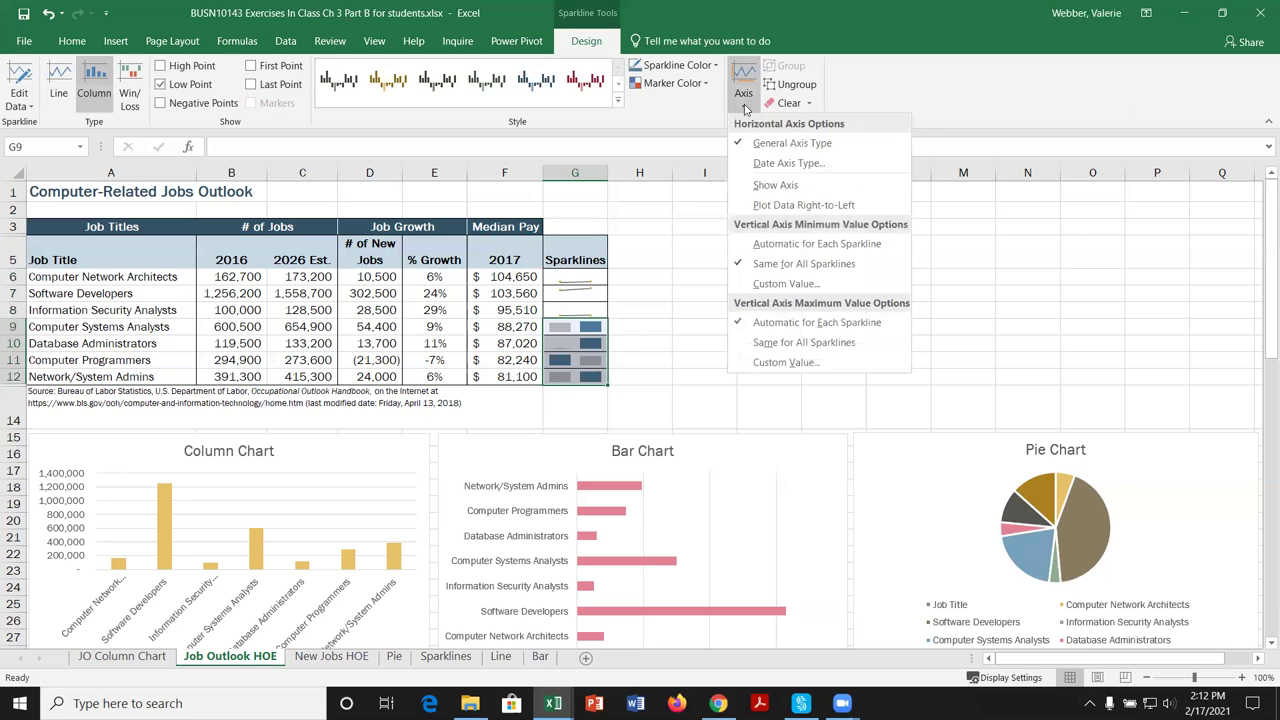
click(804, 342)
click(728, 309)
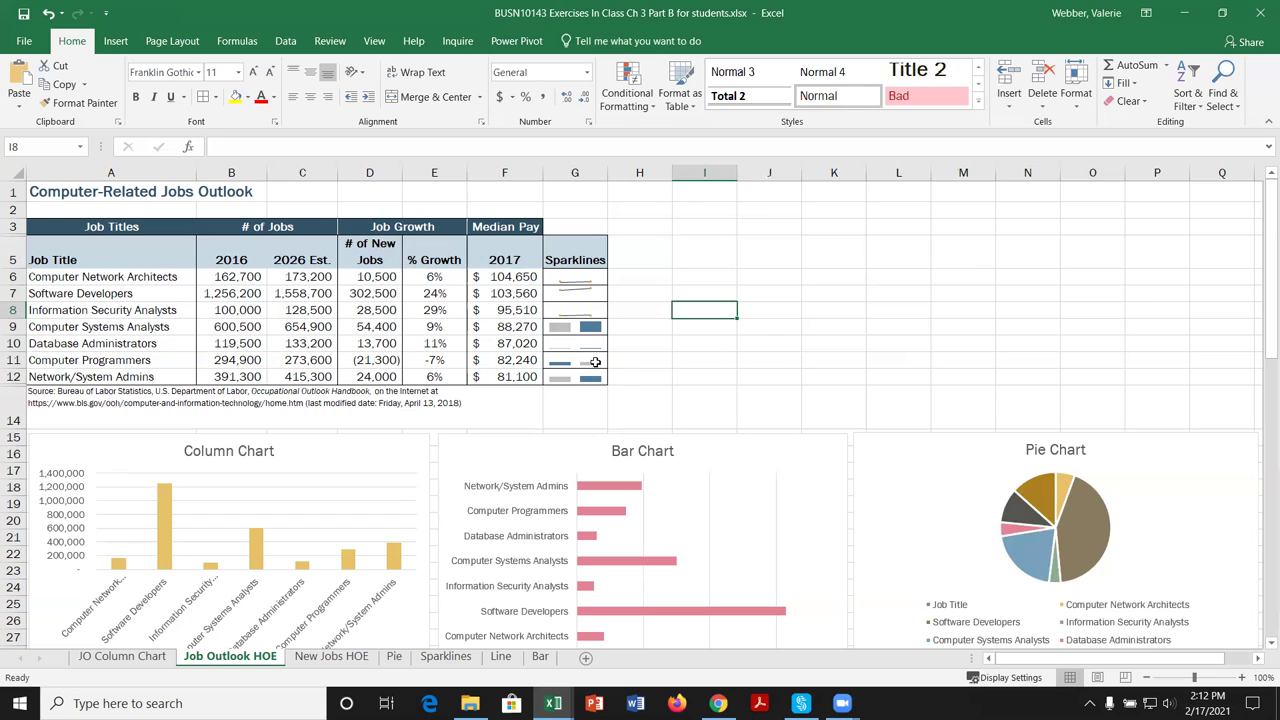
Switch to the Sparklines sheet and select the January–June figures in C3:H5.
click(447, 657)
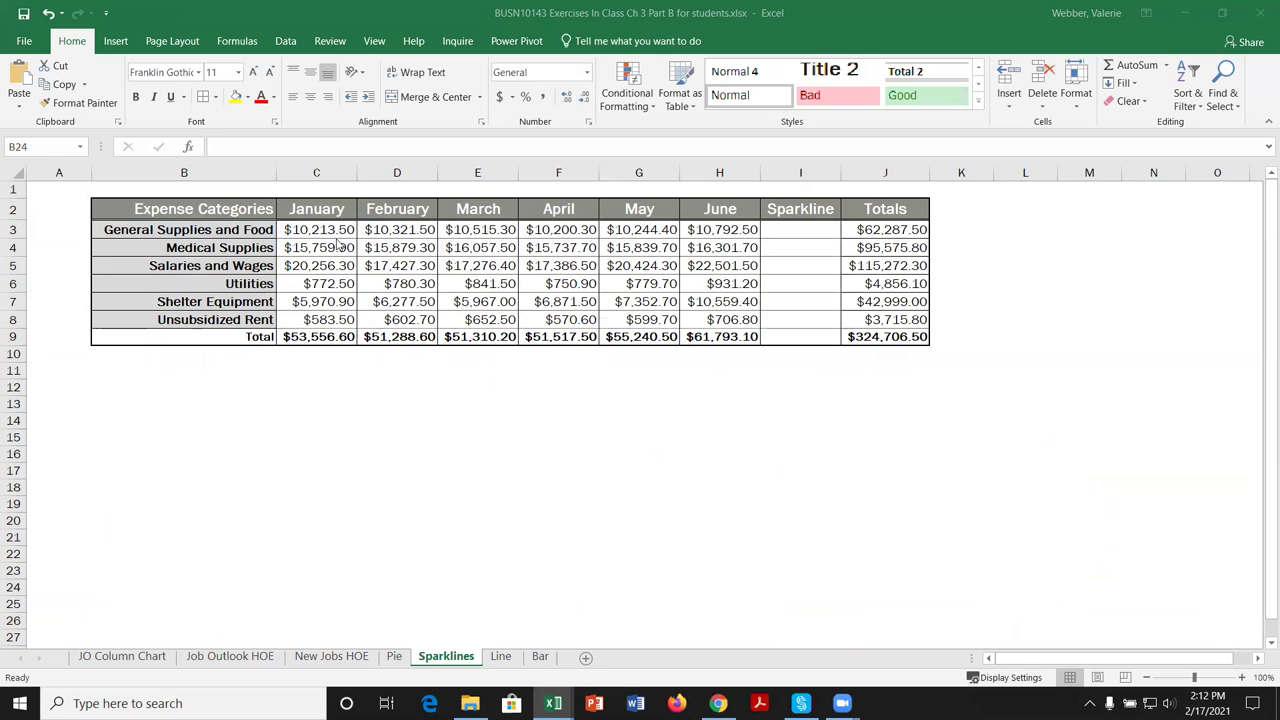
drag(338, 235, 714, 268)
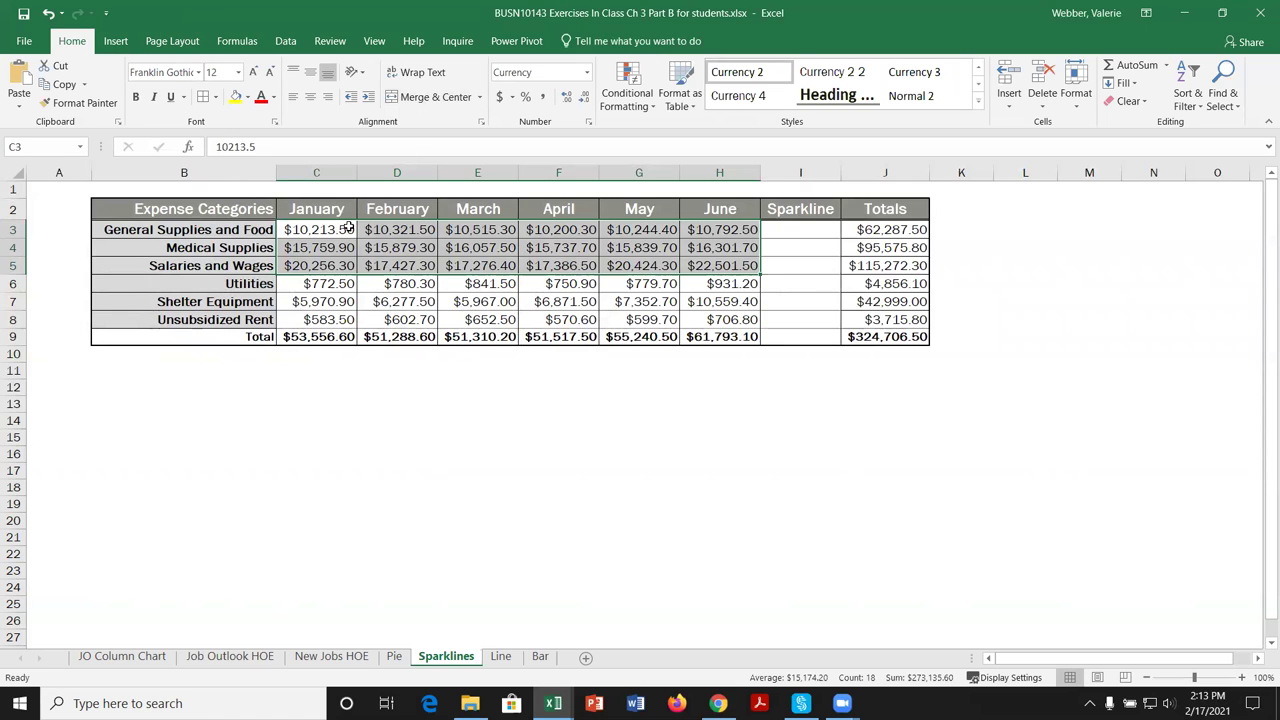
Create line sparklines from data range C3:H5 with location range I3:I5.
click(115, 41)
click(820, 90)
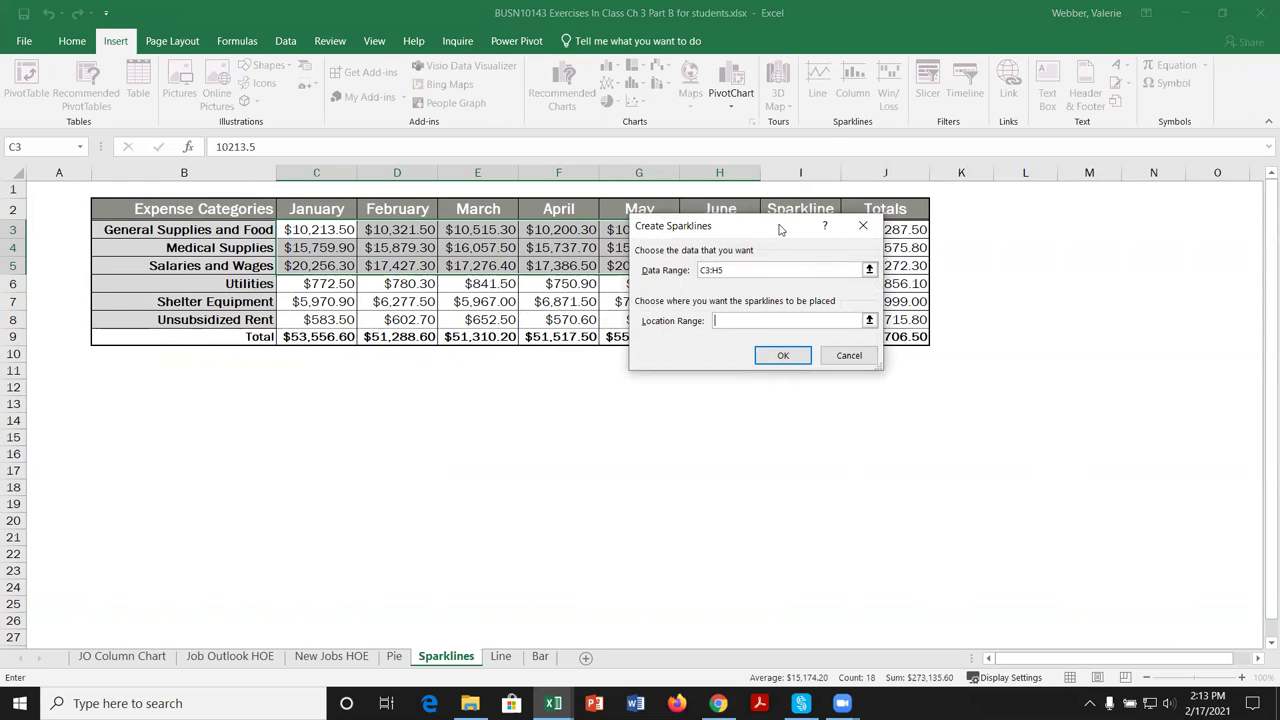
drag(781, 230, 1095, 210)
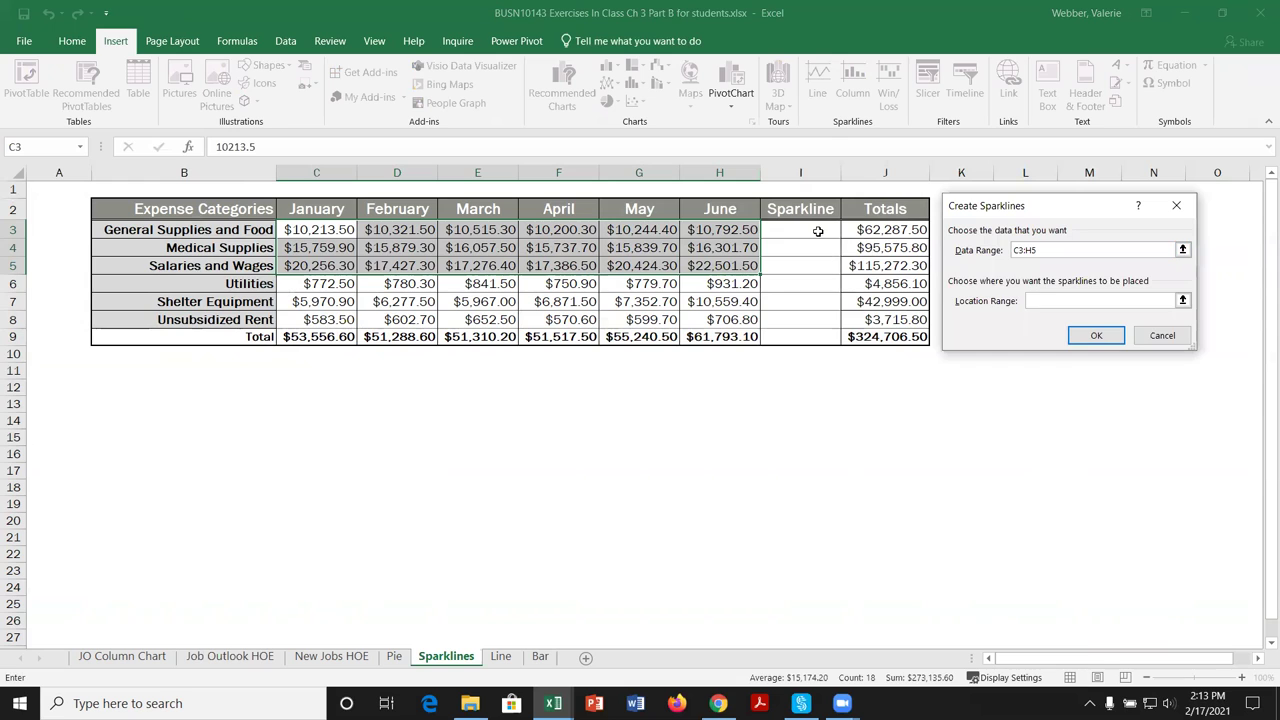
drag(815, 231, 815, 263)
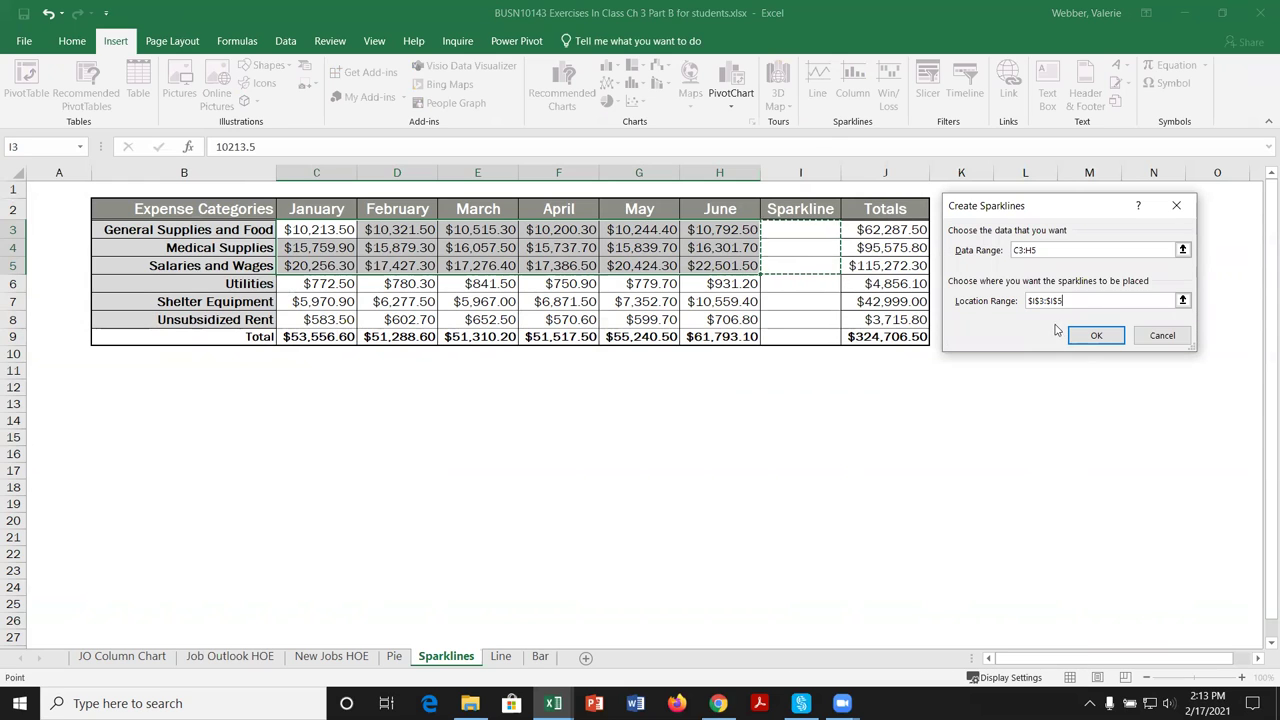
click(1060, 251)
click(1072, 298)
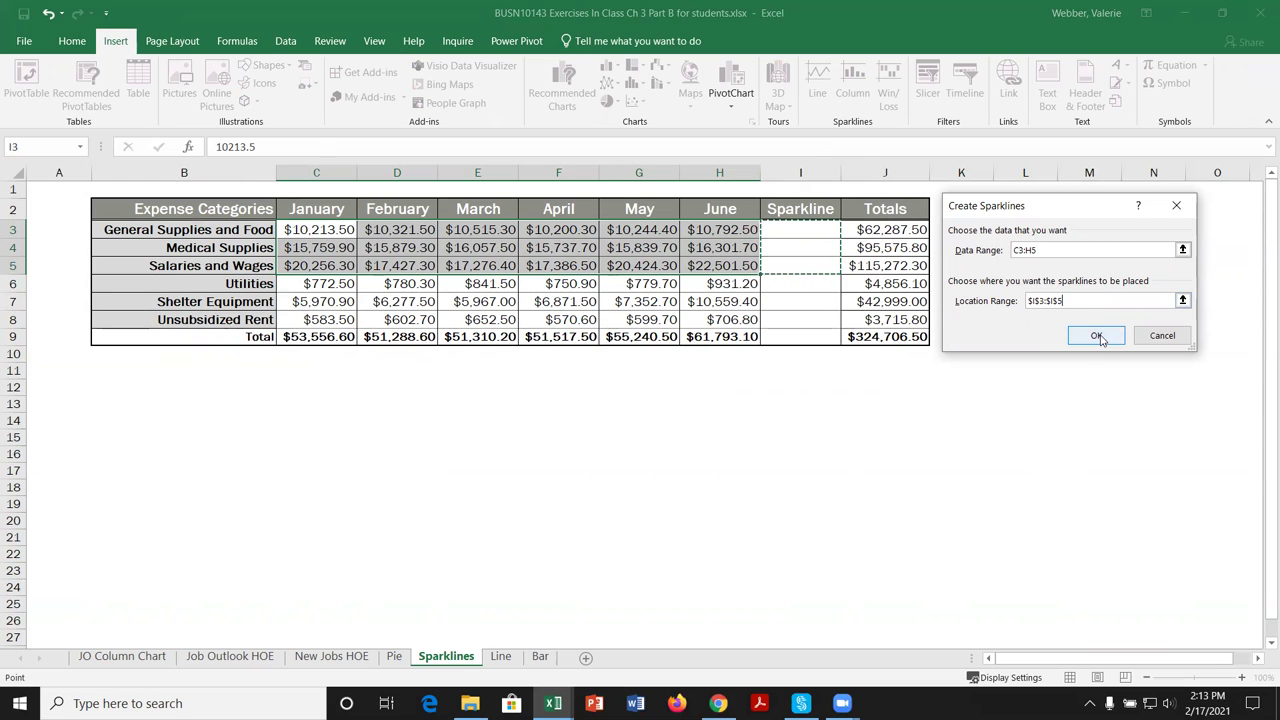
click(1098, 336)
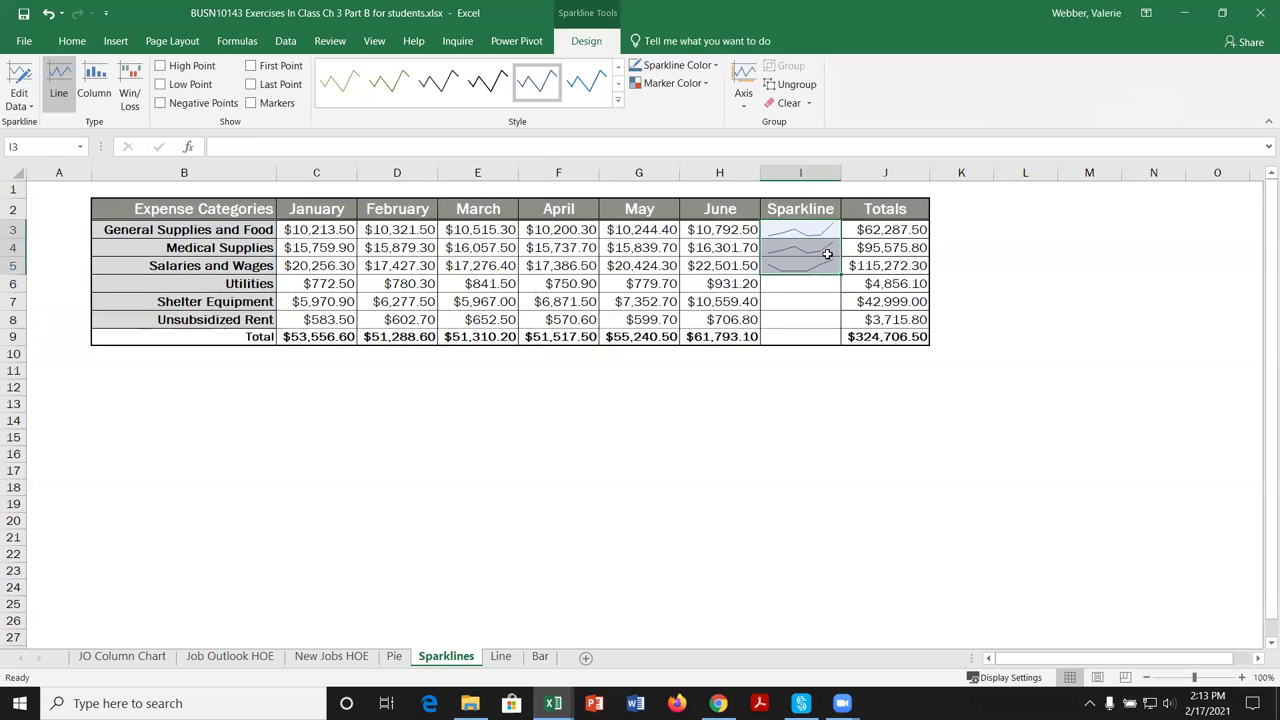
Show markers, apply the red style and colour the high point marker gold on I3:I5.
click(252, 103)
click(618, 101)
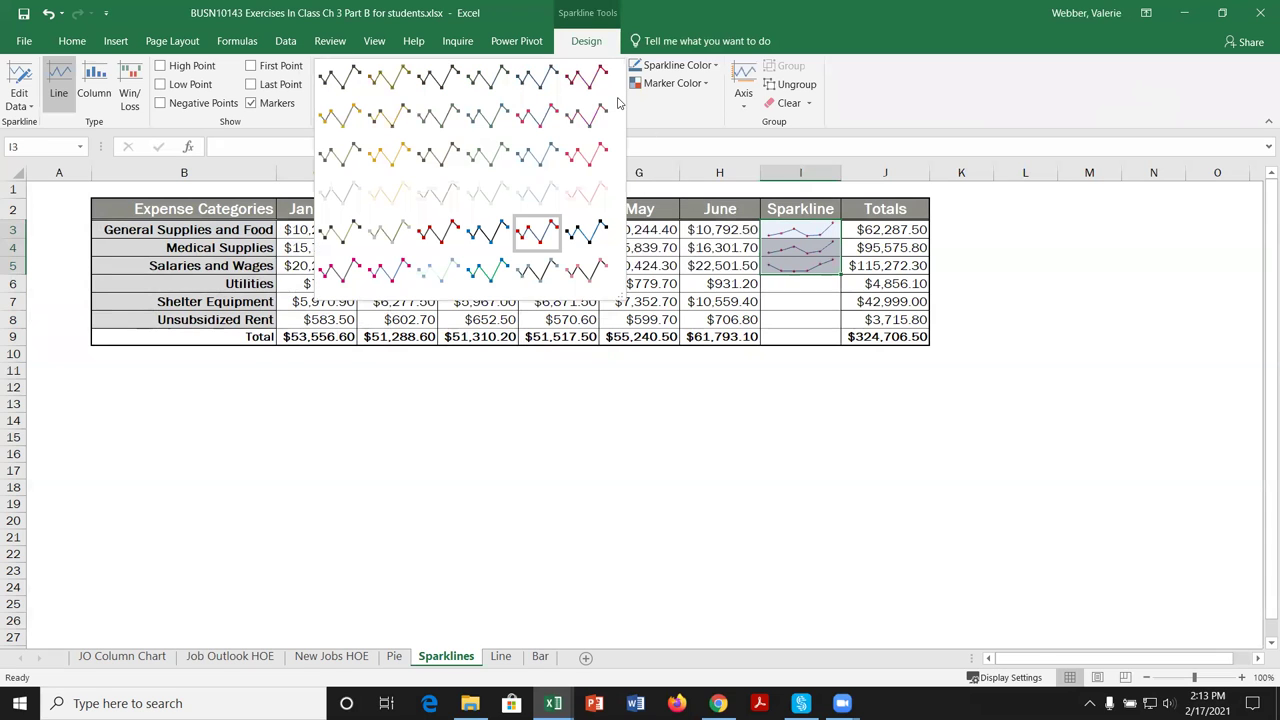
click(440, 236)
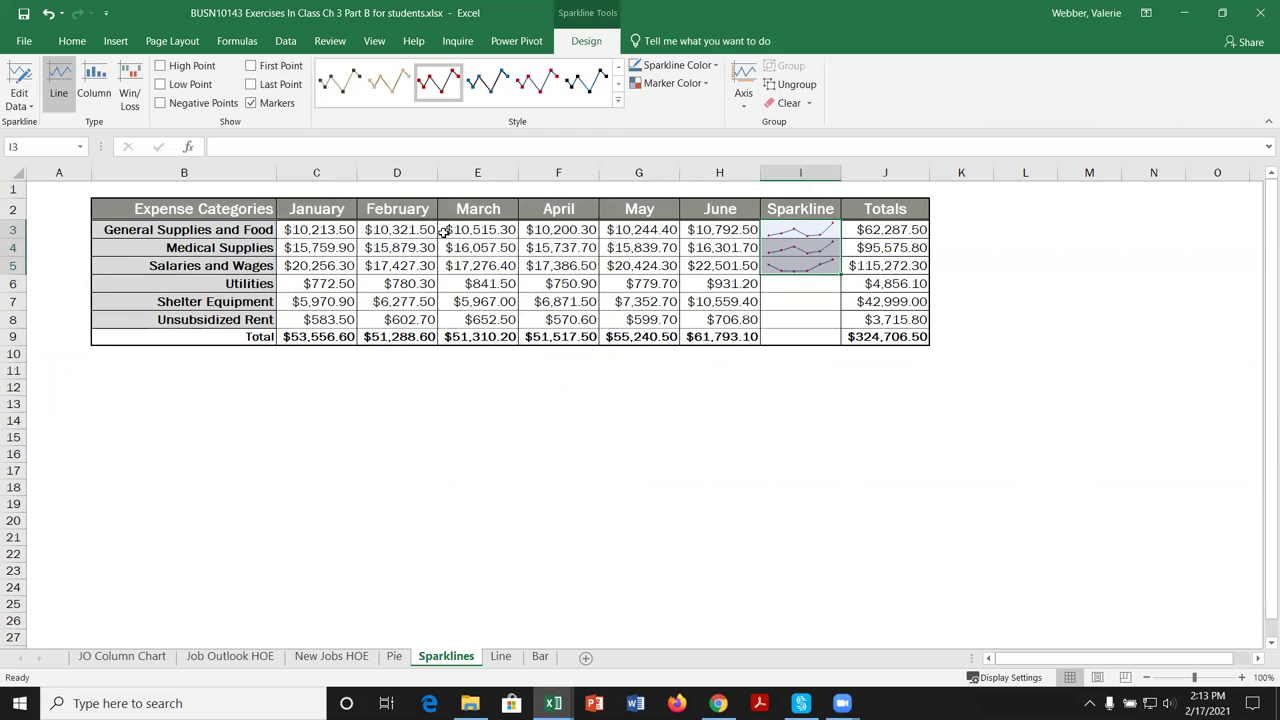
click(707, 86)
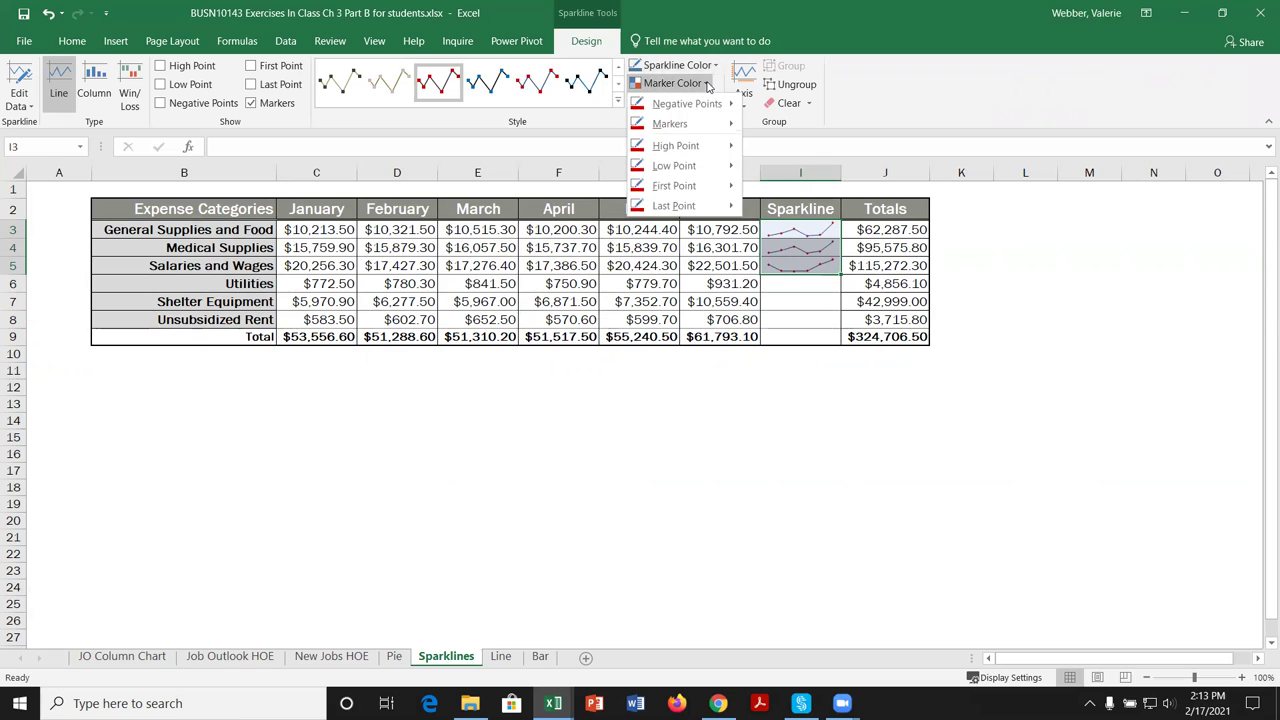
mouse_move(733, 148)
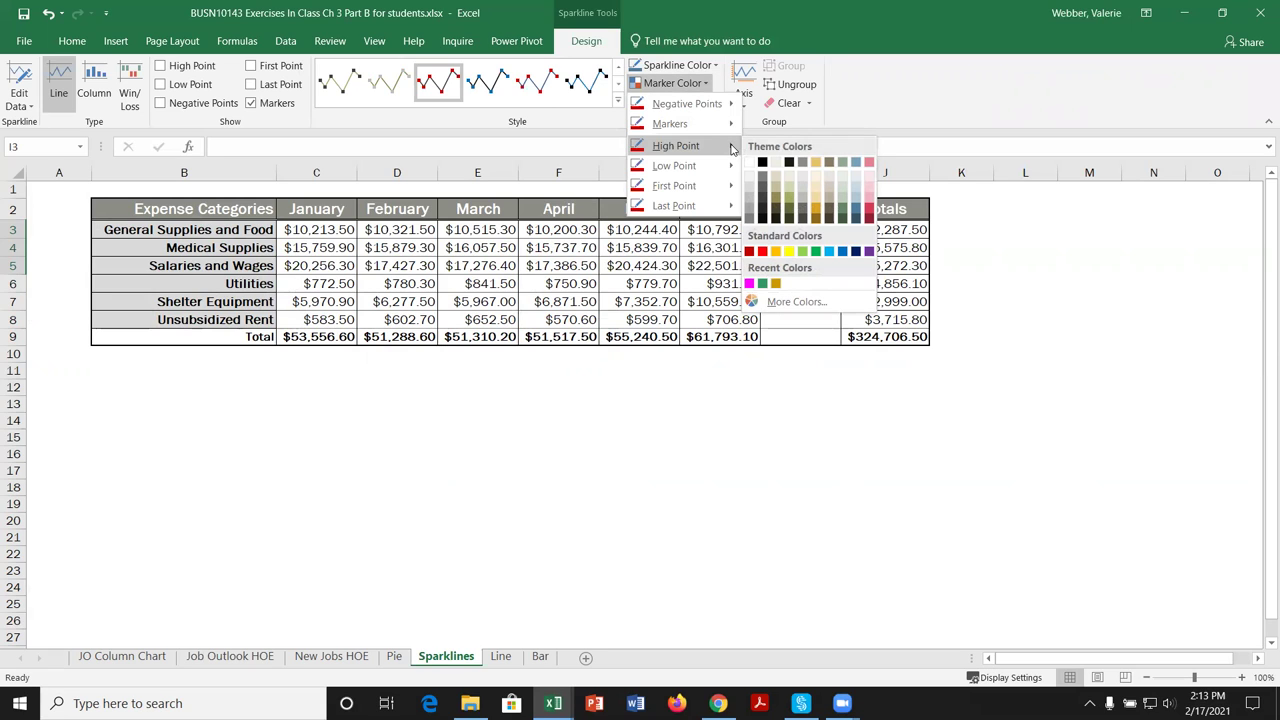
click(777, 285)
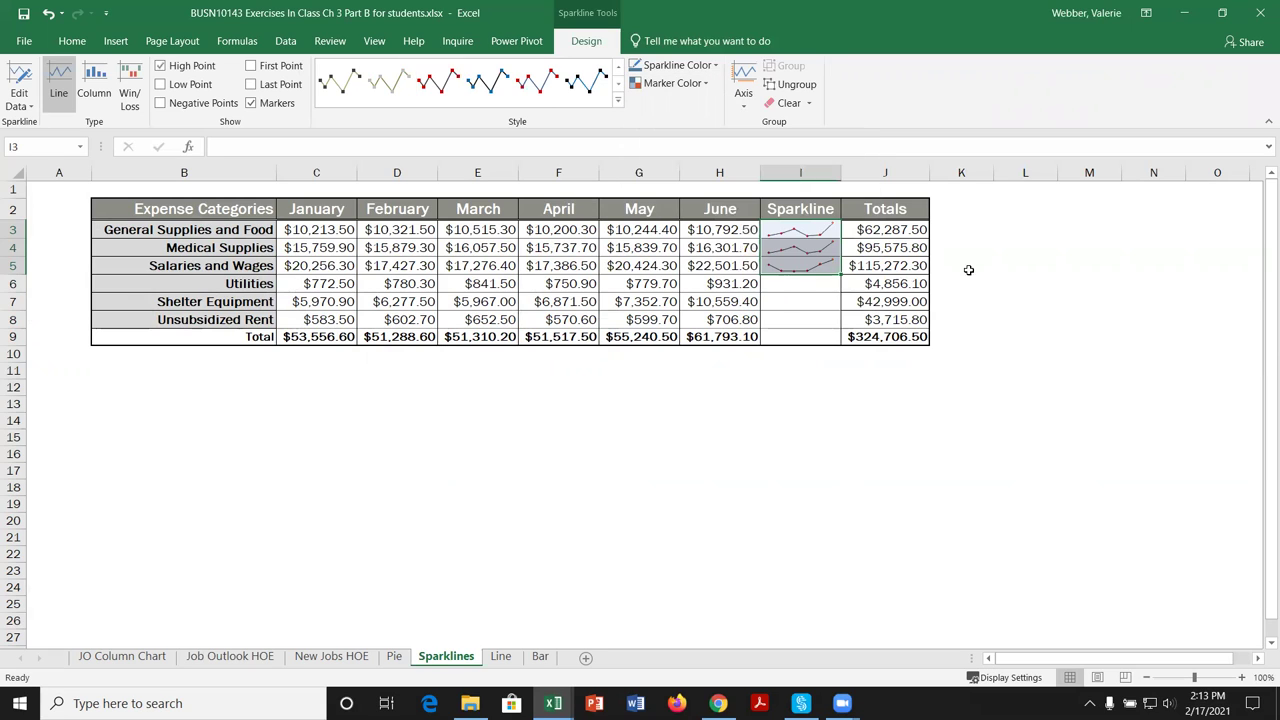
click(1004, 279)
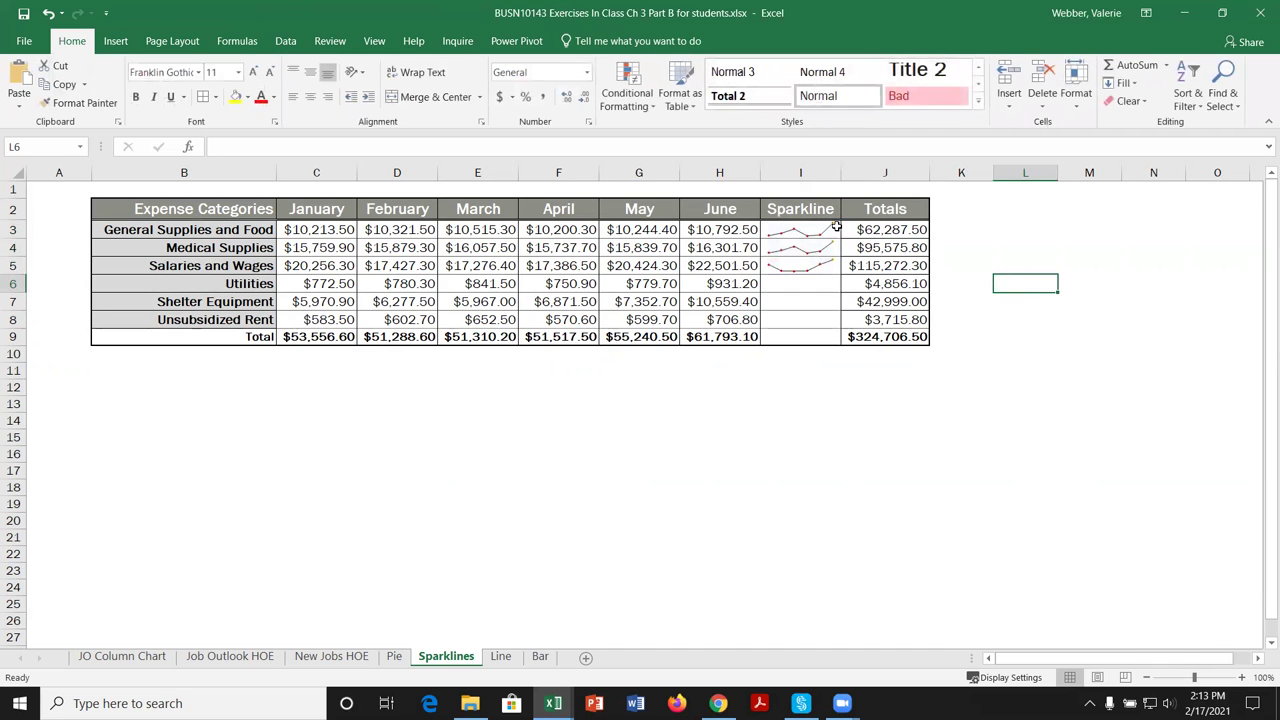
Zoom the sheet to 140% and set the I3:I5 low point marker to black.
click(1241, 677)
click(1241, 677)
click(1241, 677)
click(1241, 677)
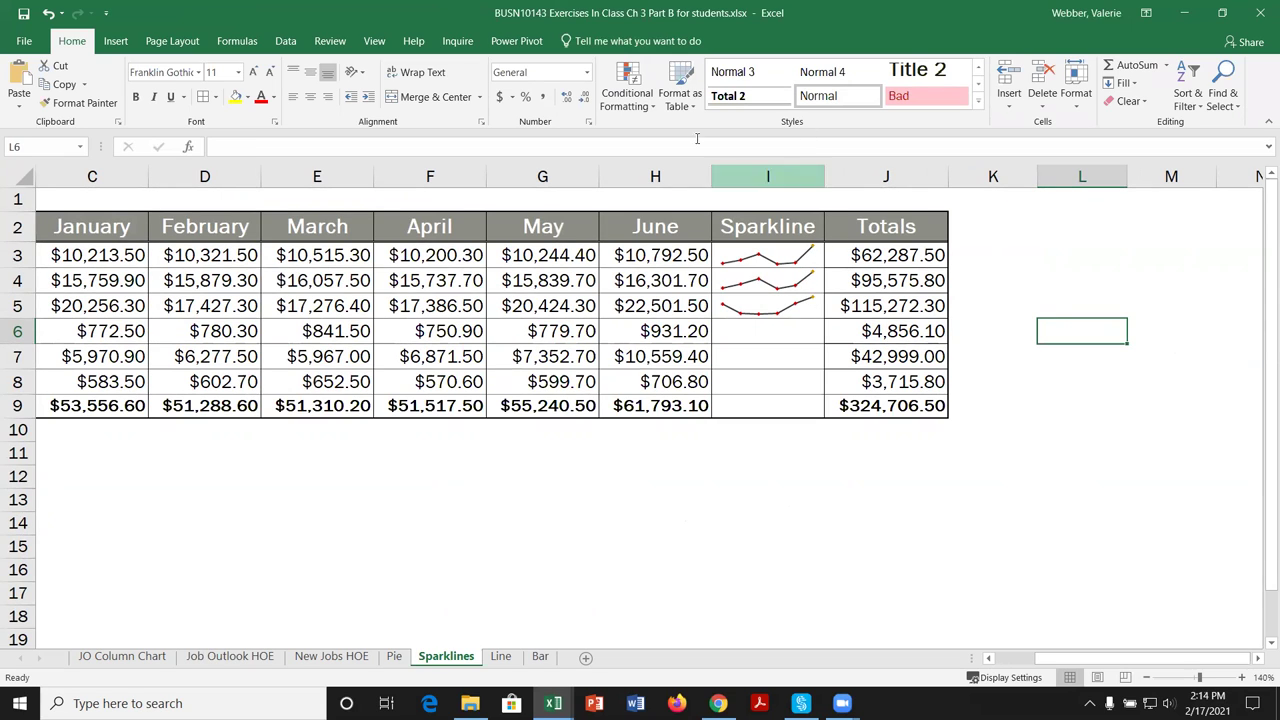
drag(757, 253, 757, 306)
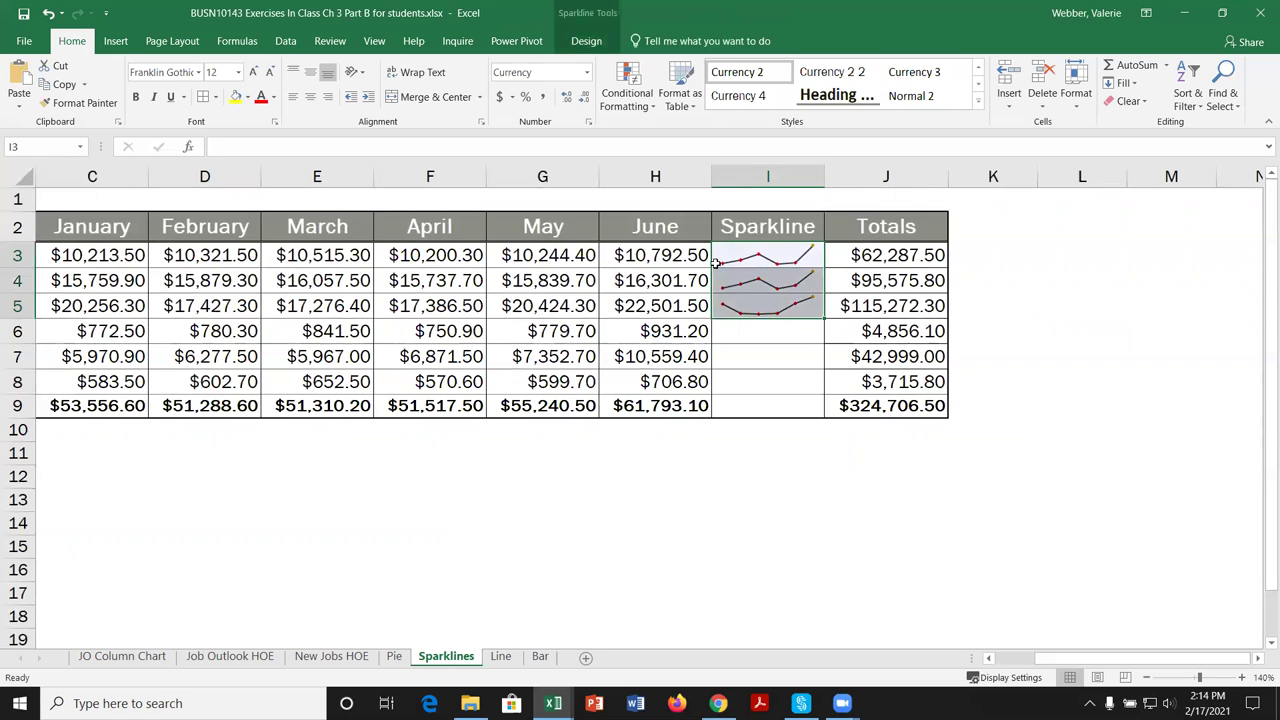
click(586, 41)
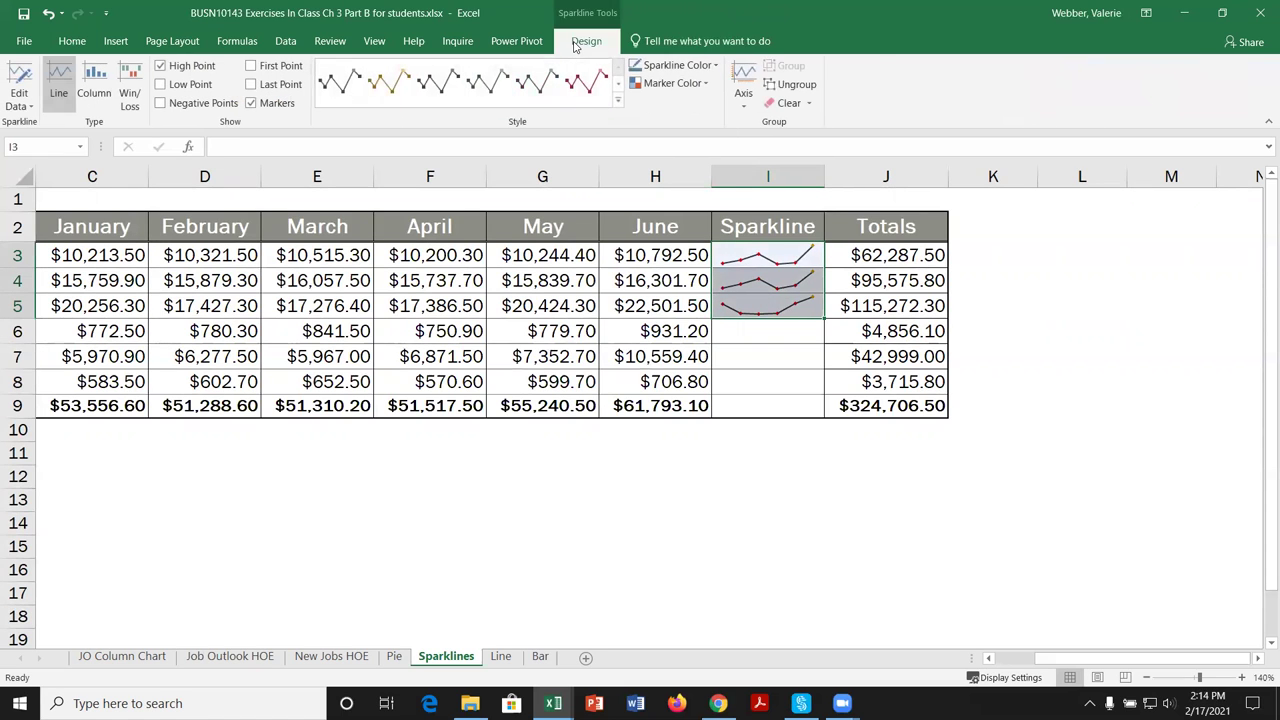
click(672, 83)
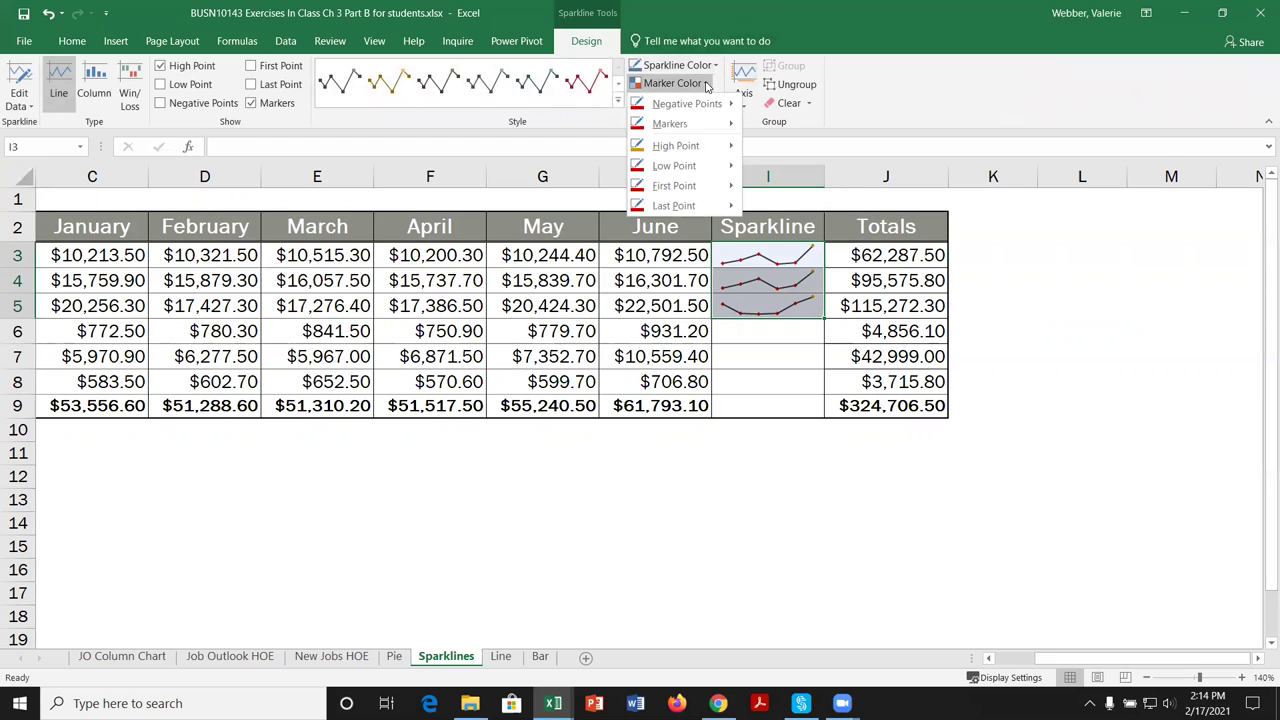
mouse_move(723, 169)
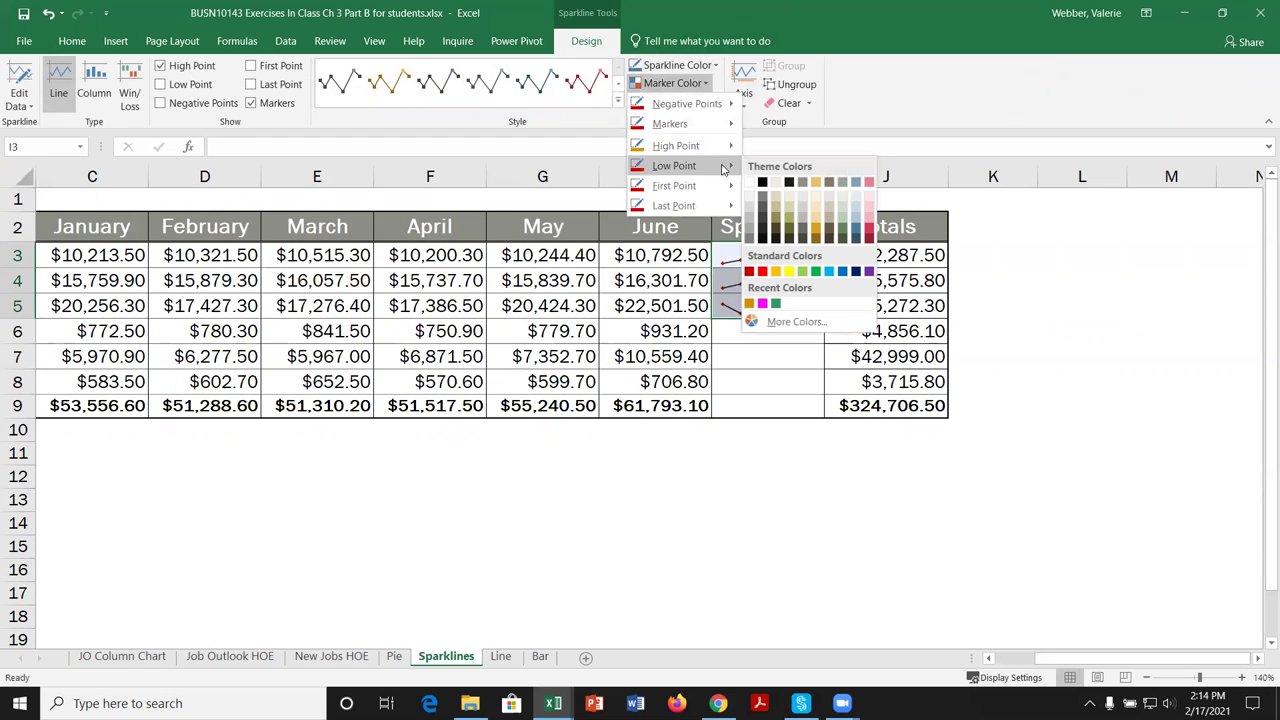
click(763, 271)
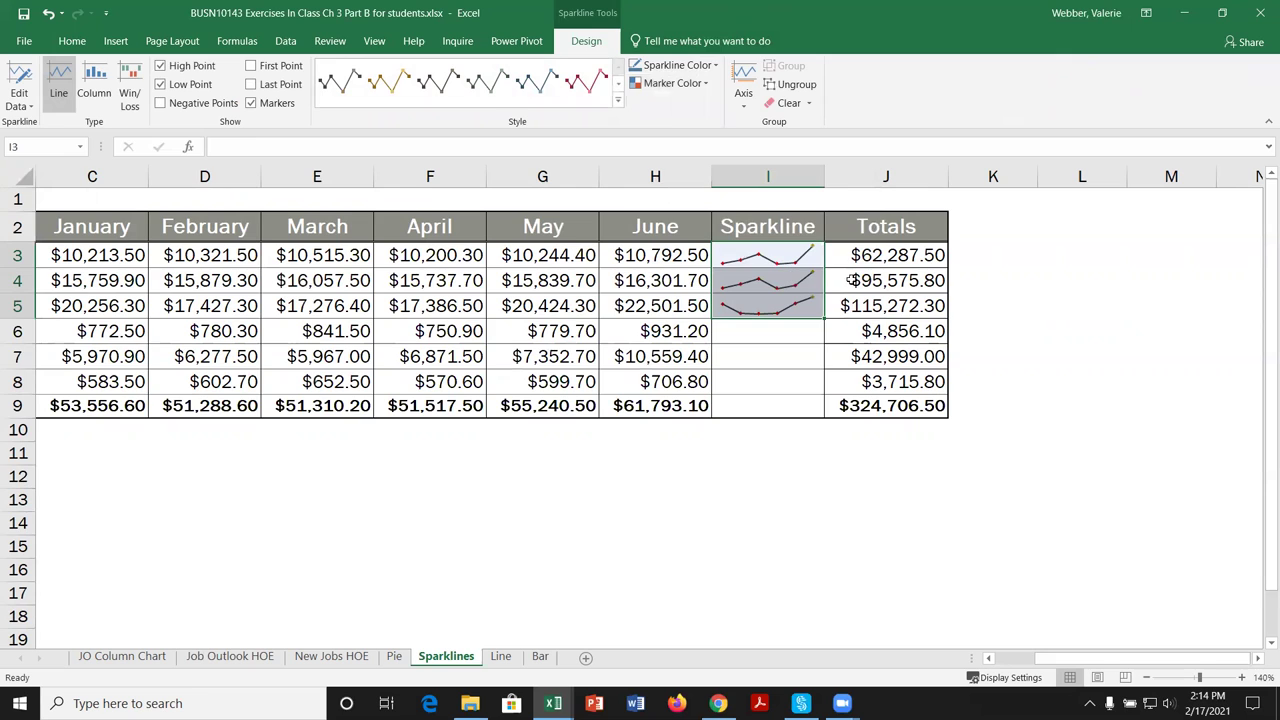
click(682, 84)
mouse_move(723, 170)
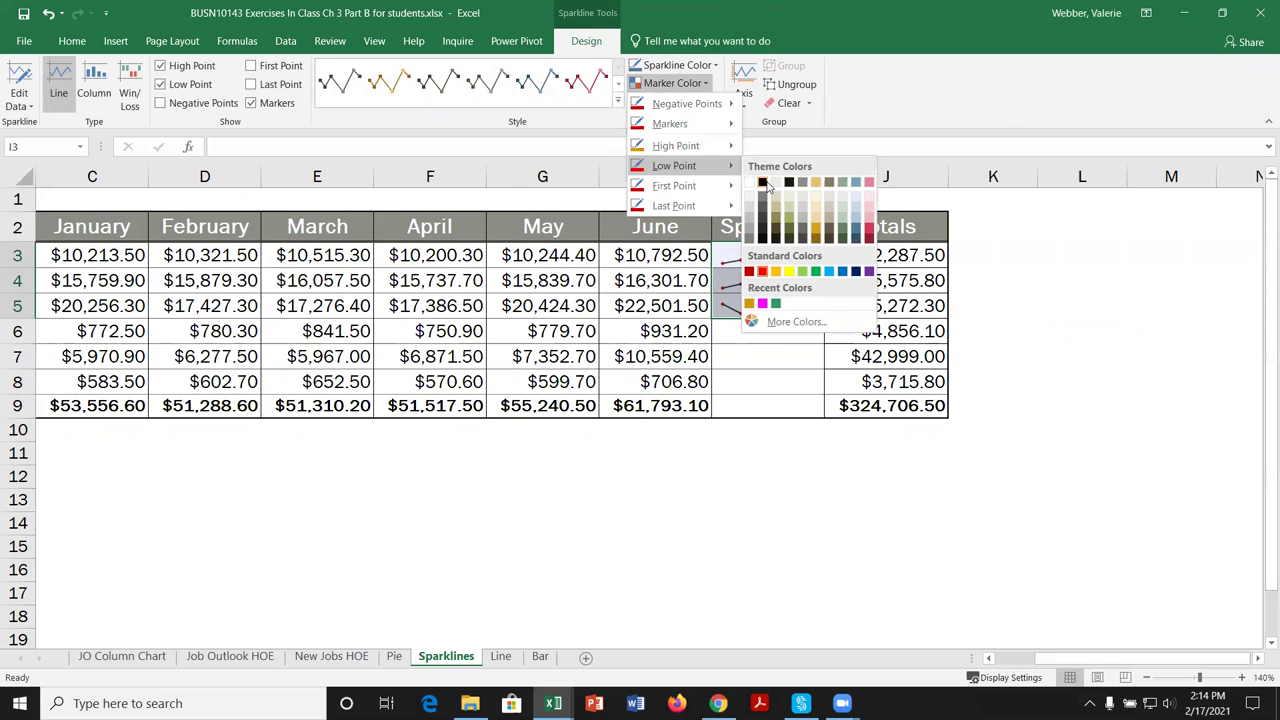
click(763, 182)
click(1000, 276)
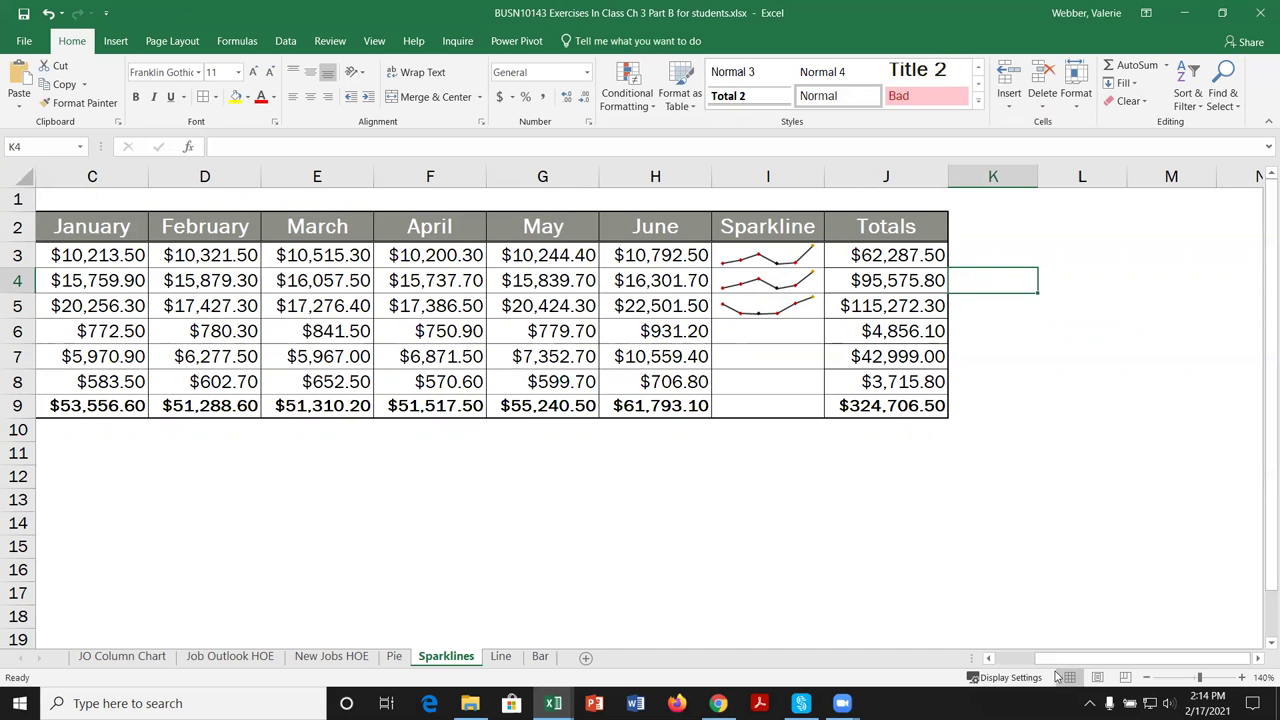
Insert column sparklines in I6:I8 using the data range C6:H8.
scroll(1060, 660, left, 3)
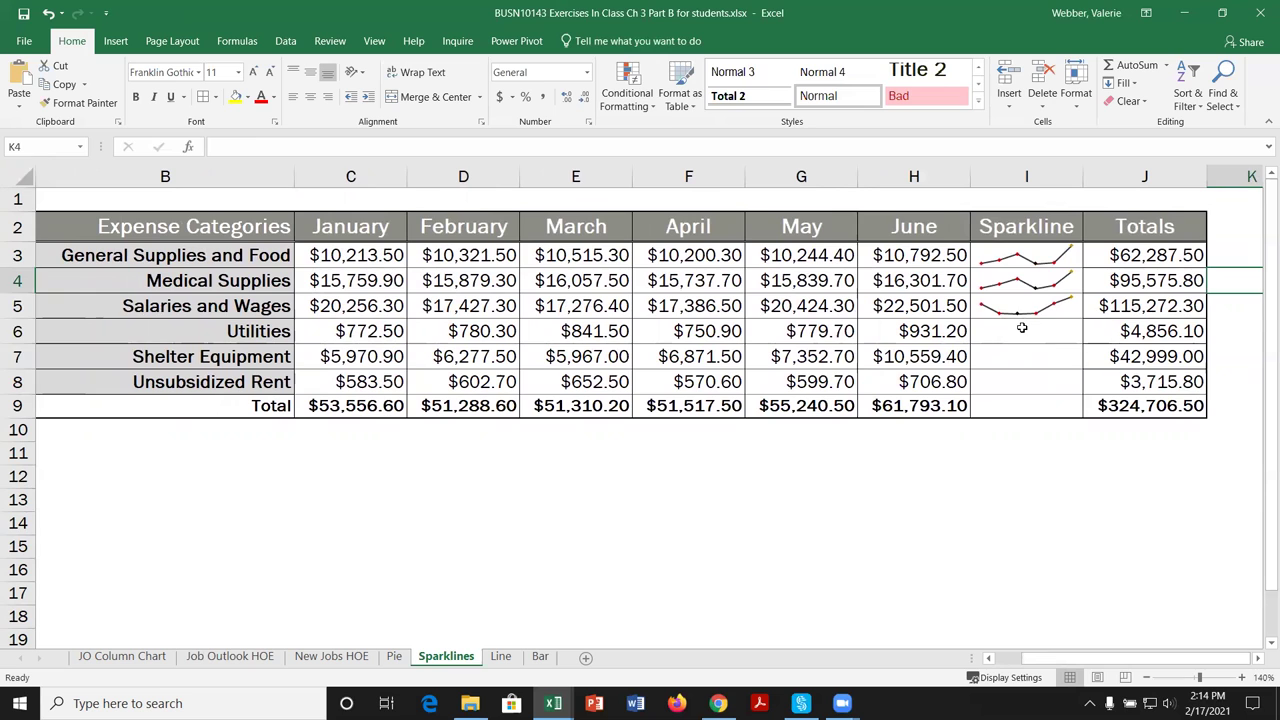
drag(1022, 328, 1029, 380)
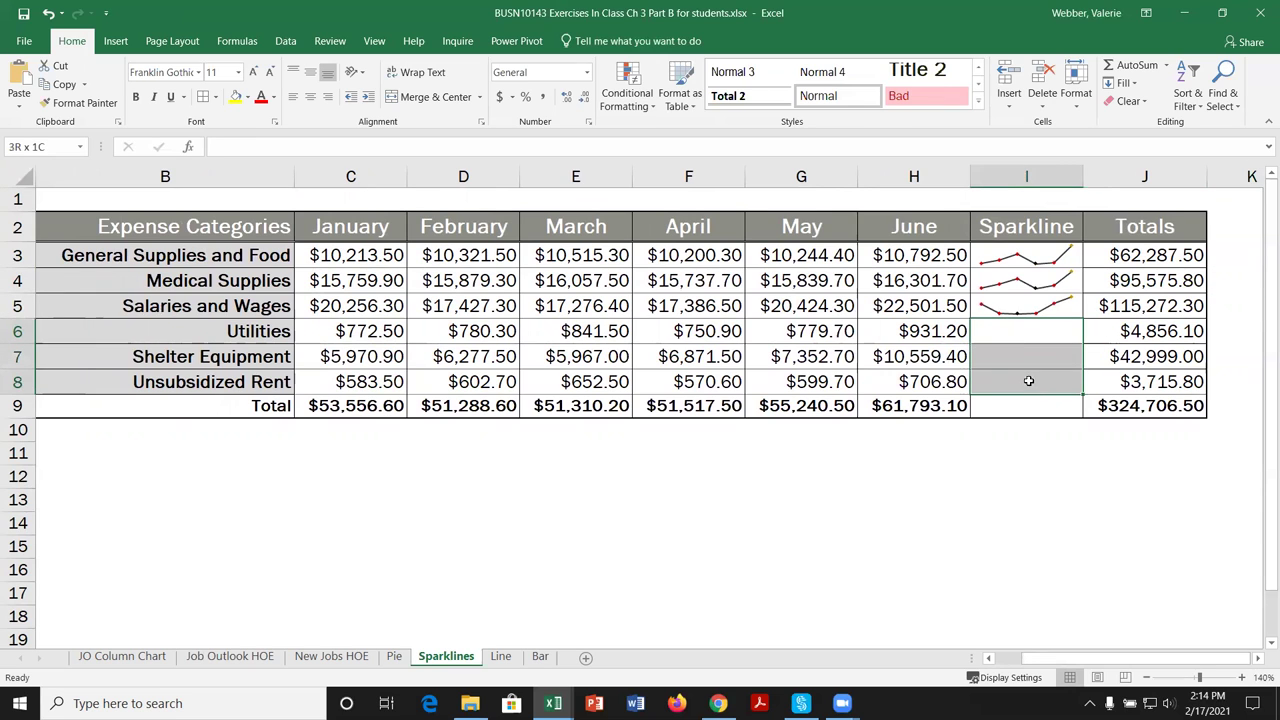
click(117, 41)
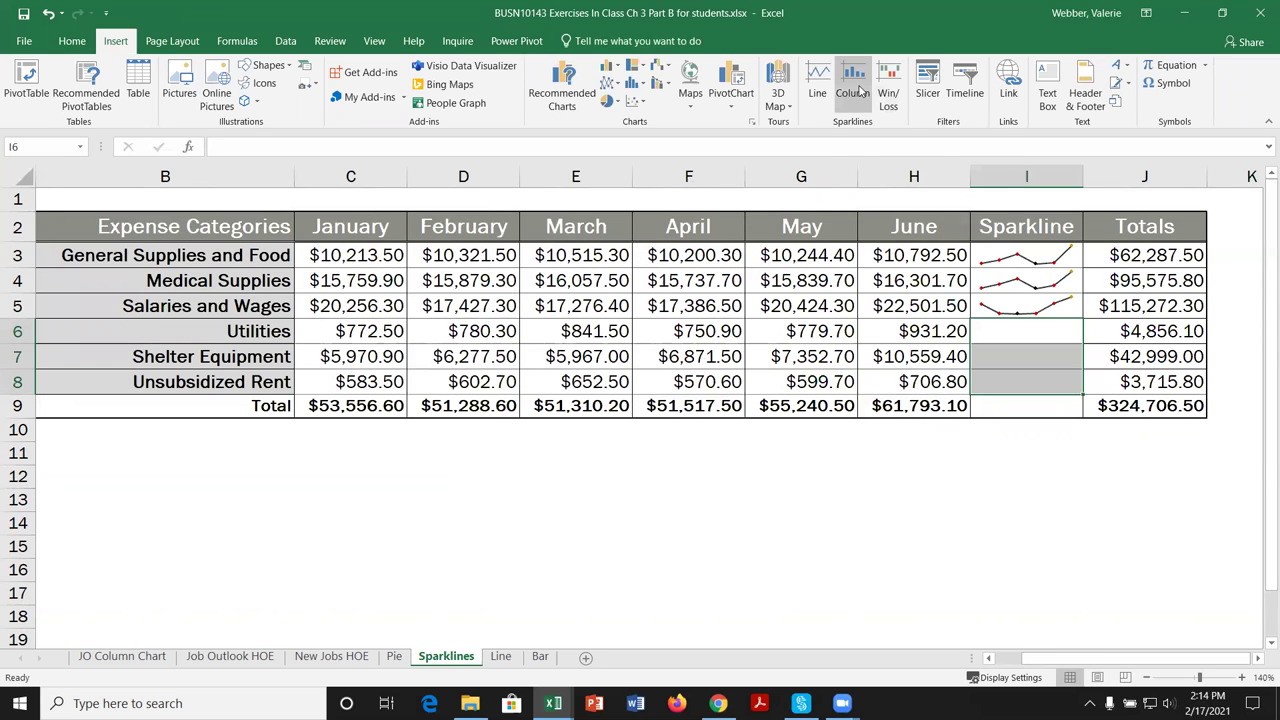
click(856, 88)
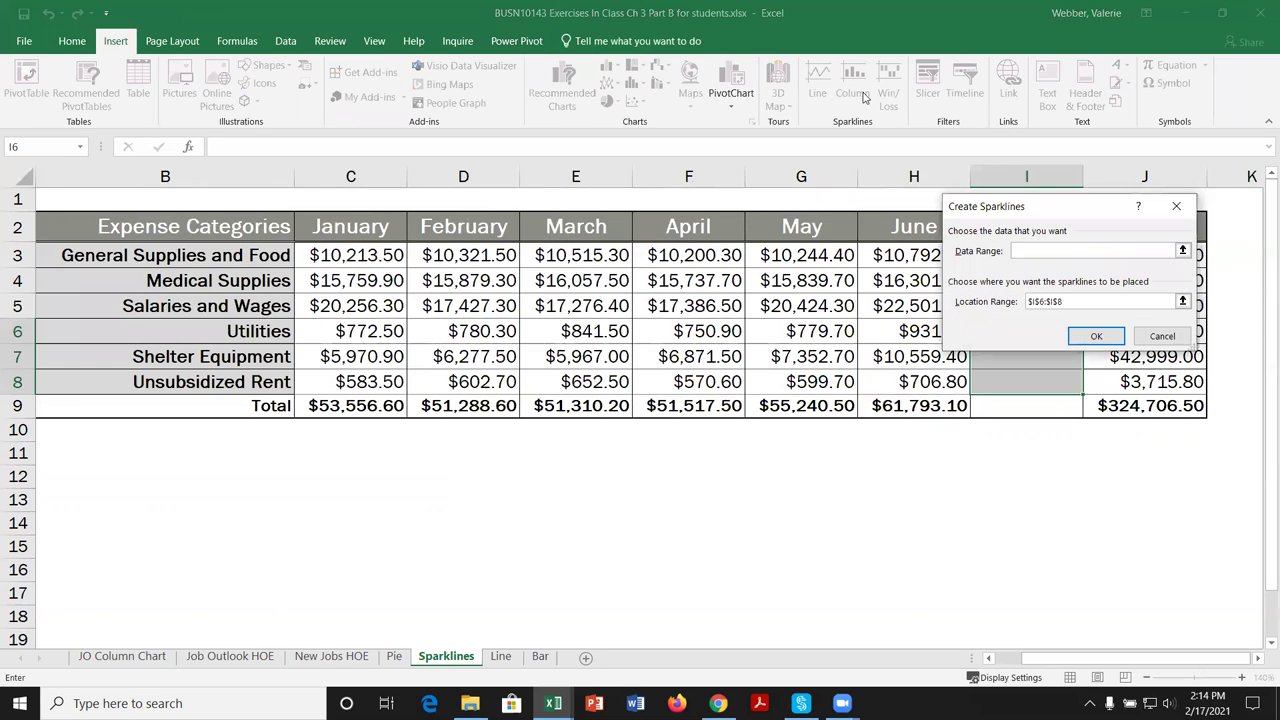
drag(1075, 217, 1026, 452)
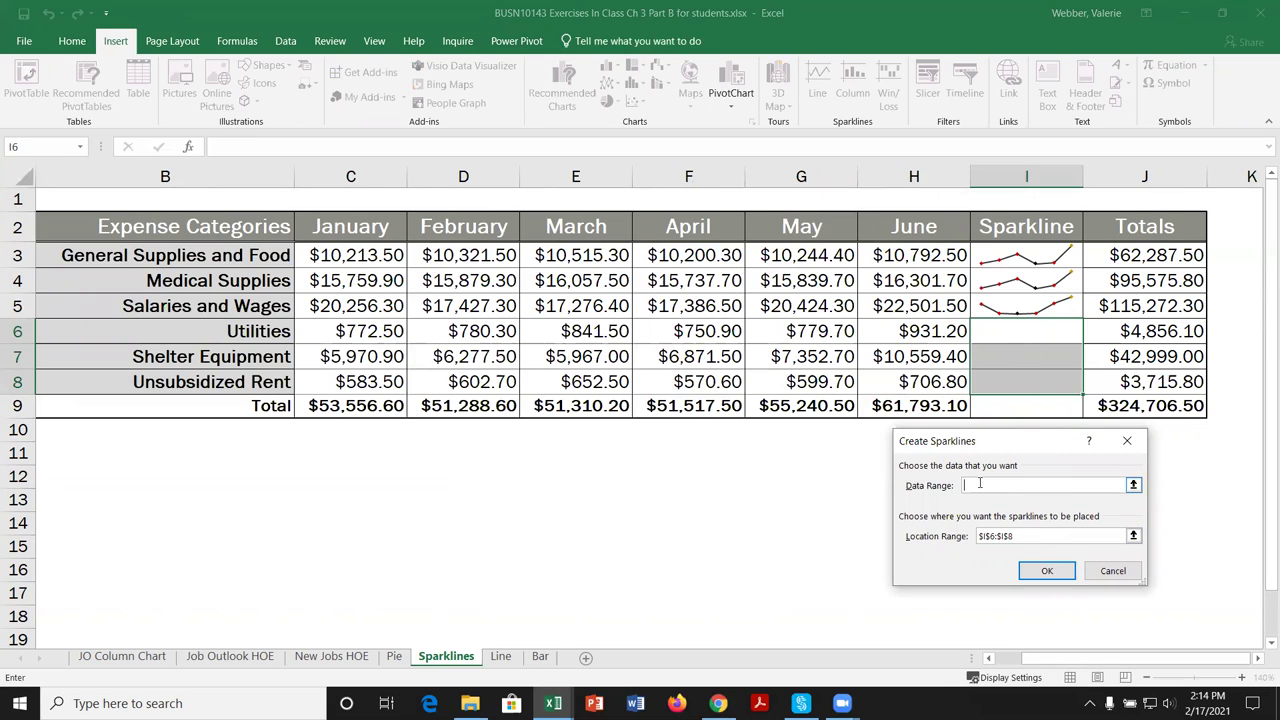
drag(381, 333, 872, 376)
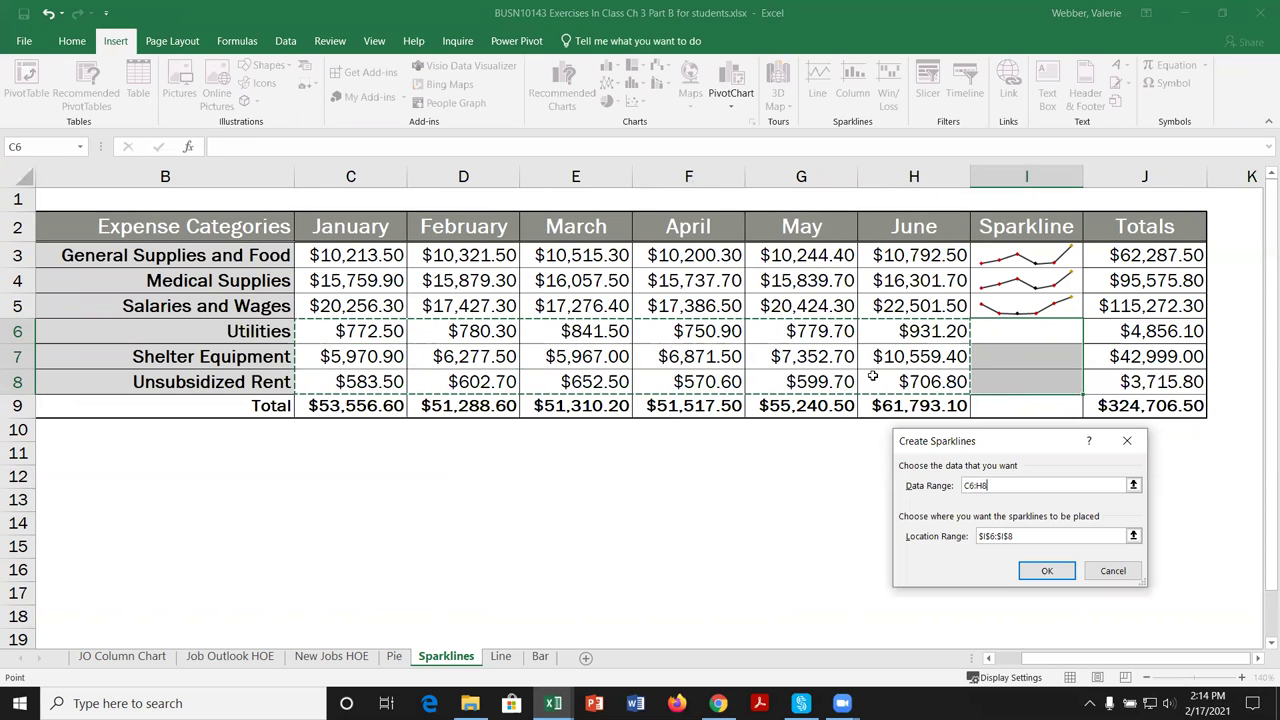
click(1047, 571)
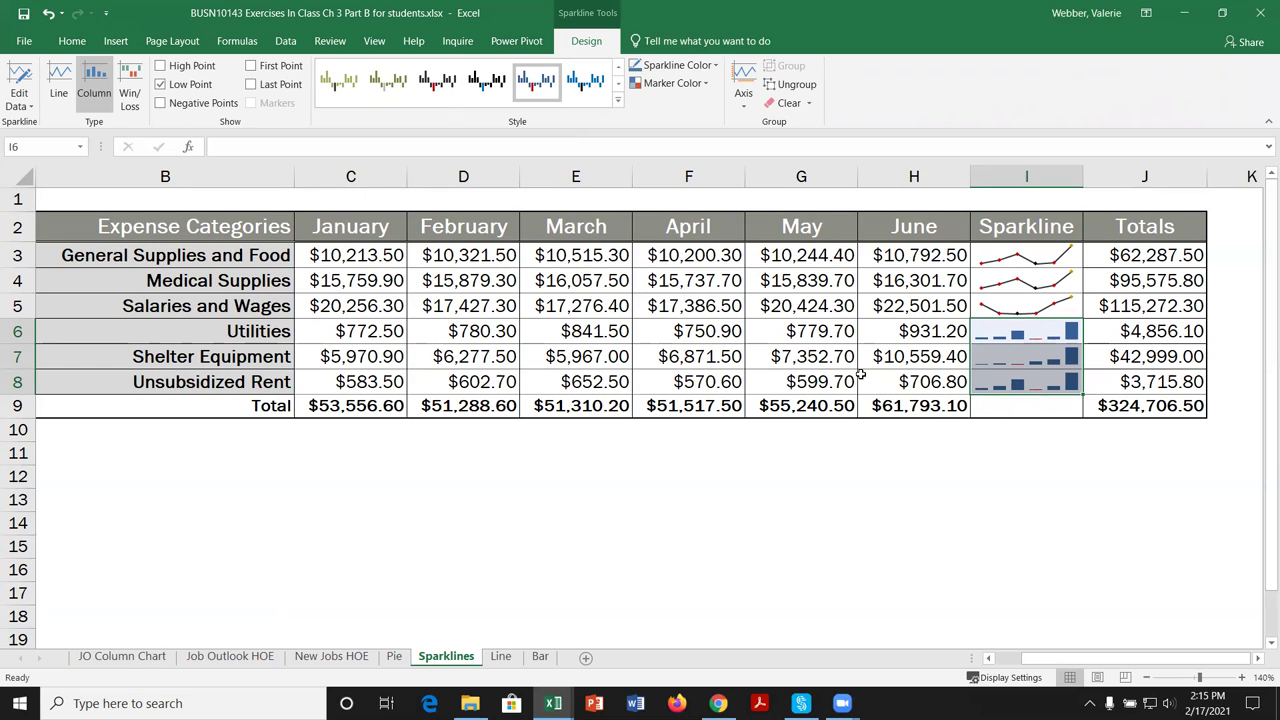
Apply Red Sparkline Style Dark #3 to the column sparklines and colour their first-point markers orange.
click(617, 100)
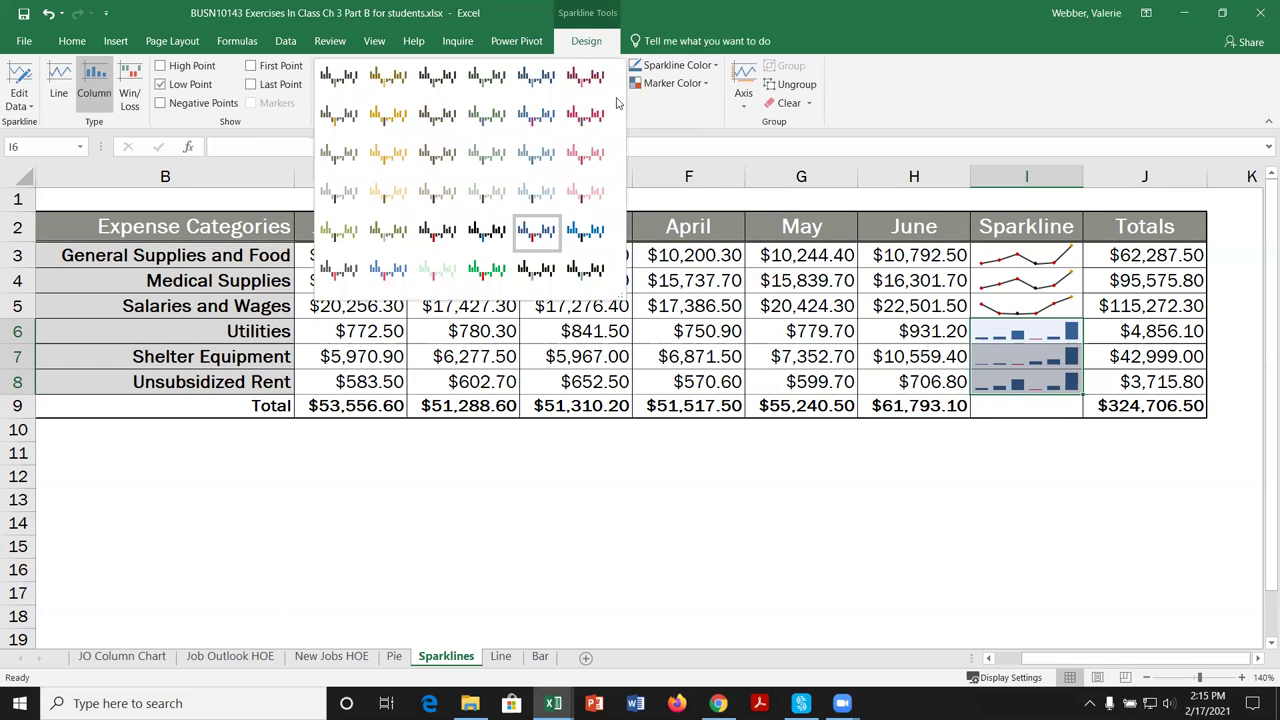
click(438, 236)
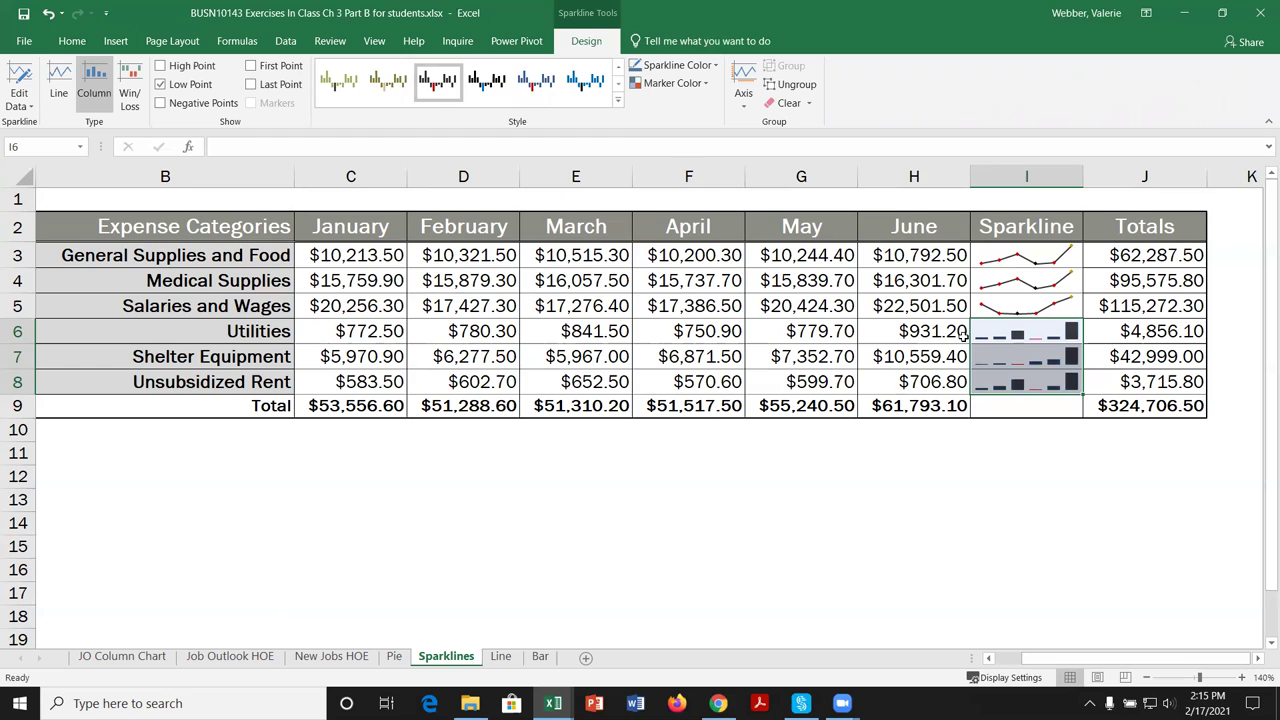
click(705, 84)
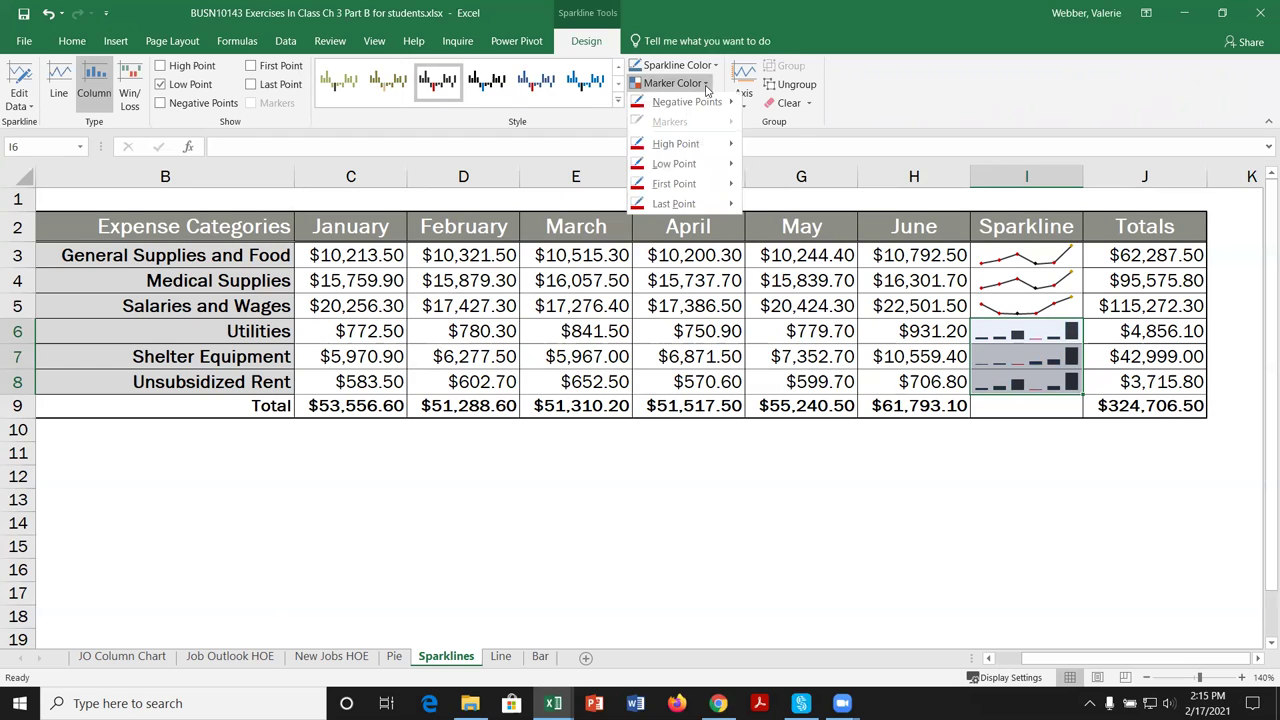
mouse_move(730, 170)
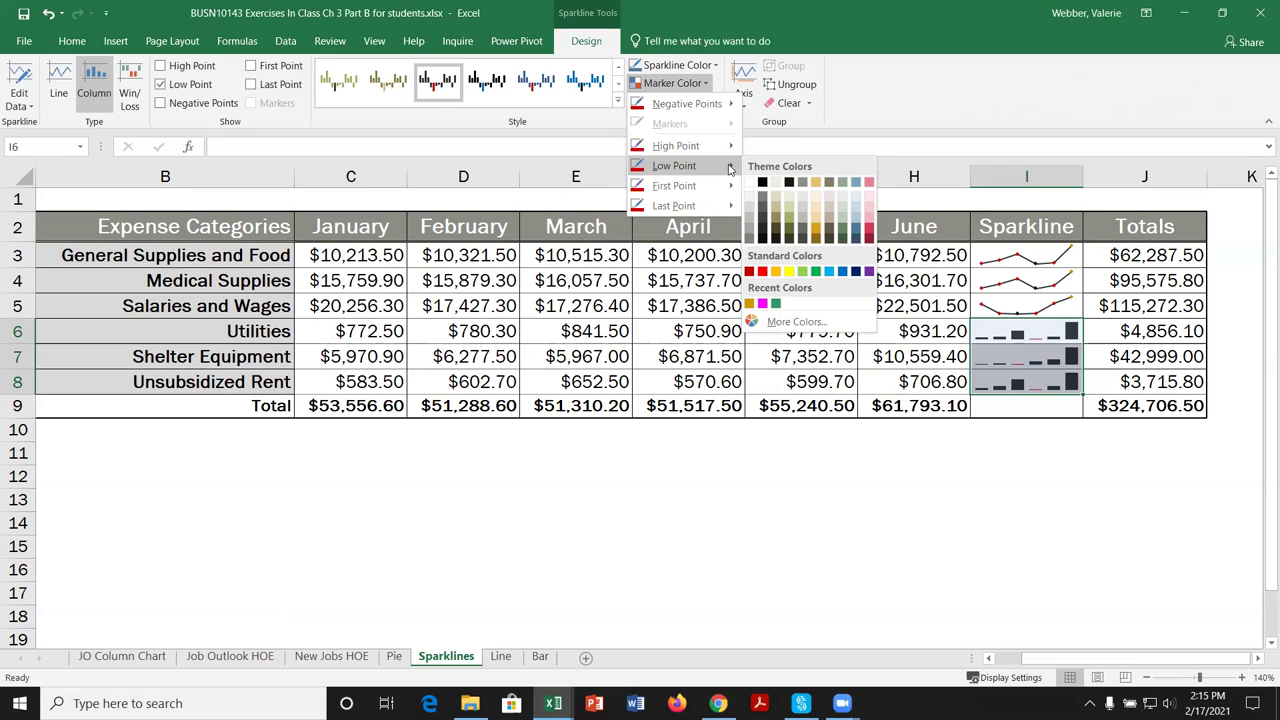
mouse_move(694, 193)
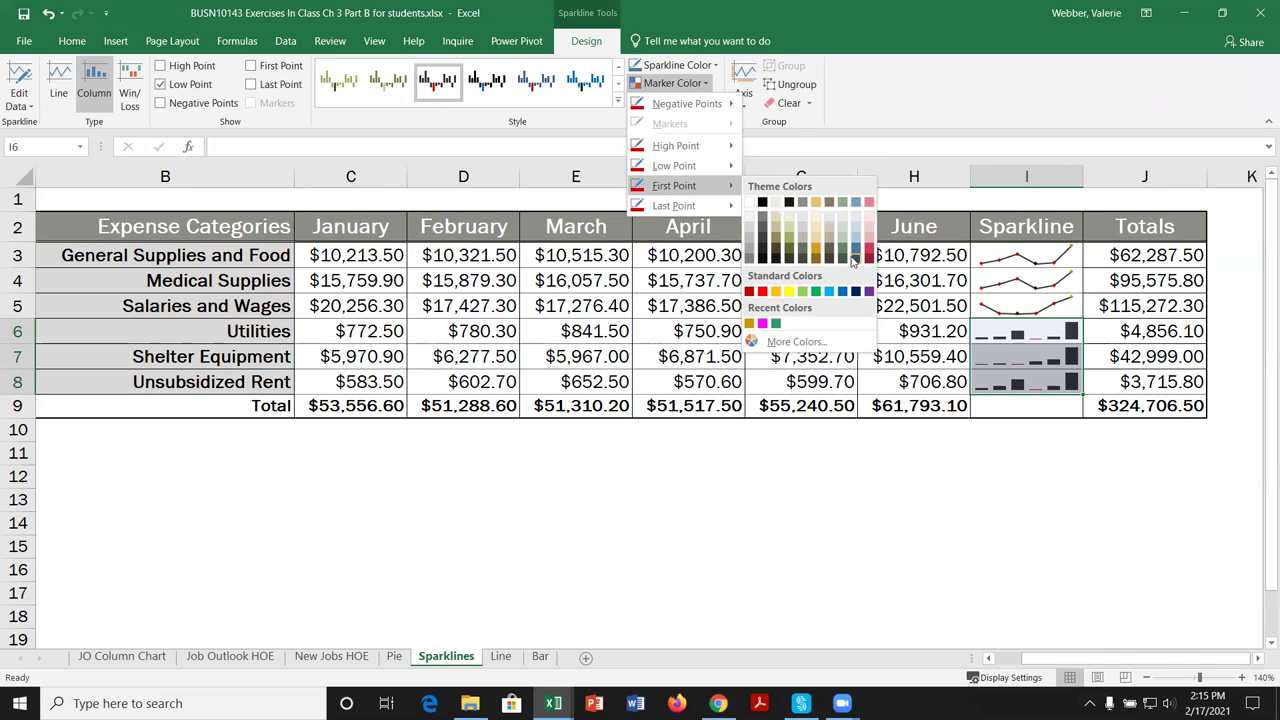
click(776, 291)
click(1054, 431)
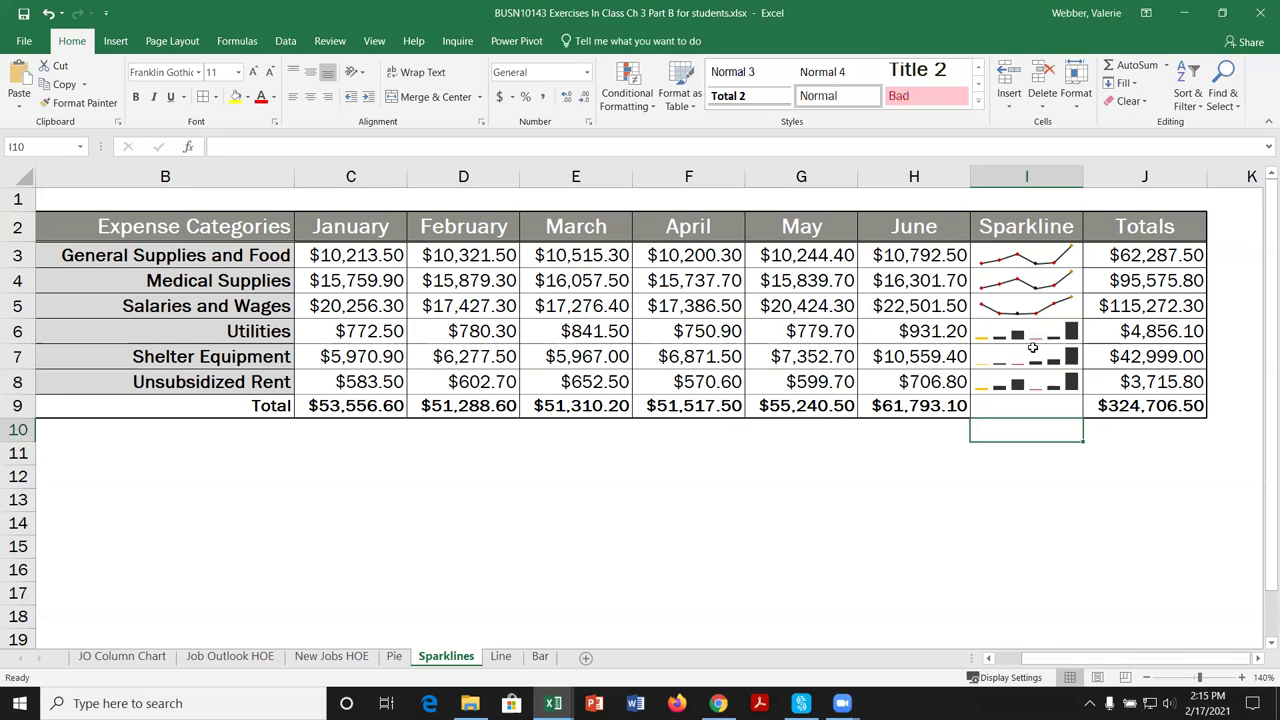
Set both vertical axis minimum and maximum of the I6:I8 column sparklines to Same for All Sparklines.
drag(1034, 333, 1032, 383)
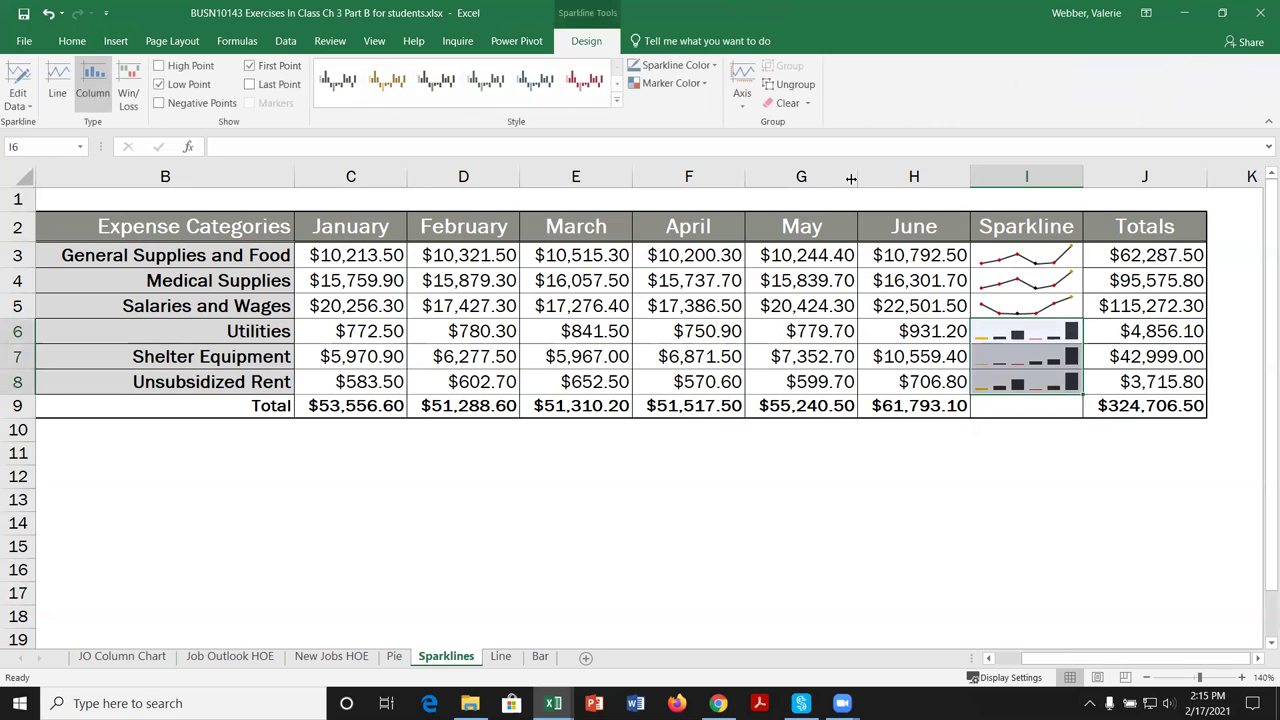
click(743, 95)
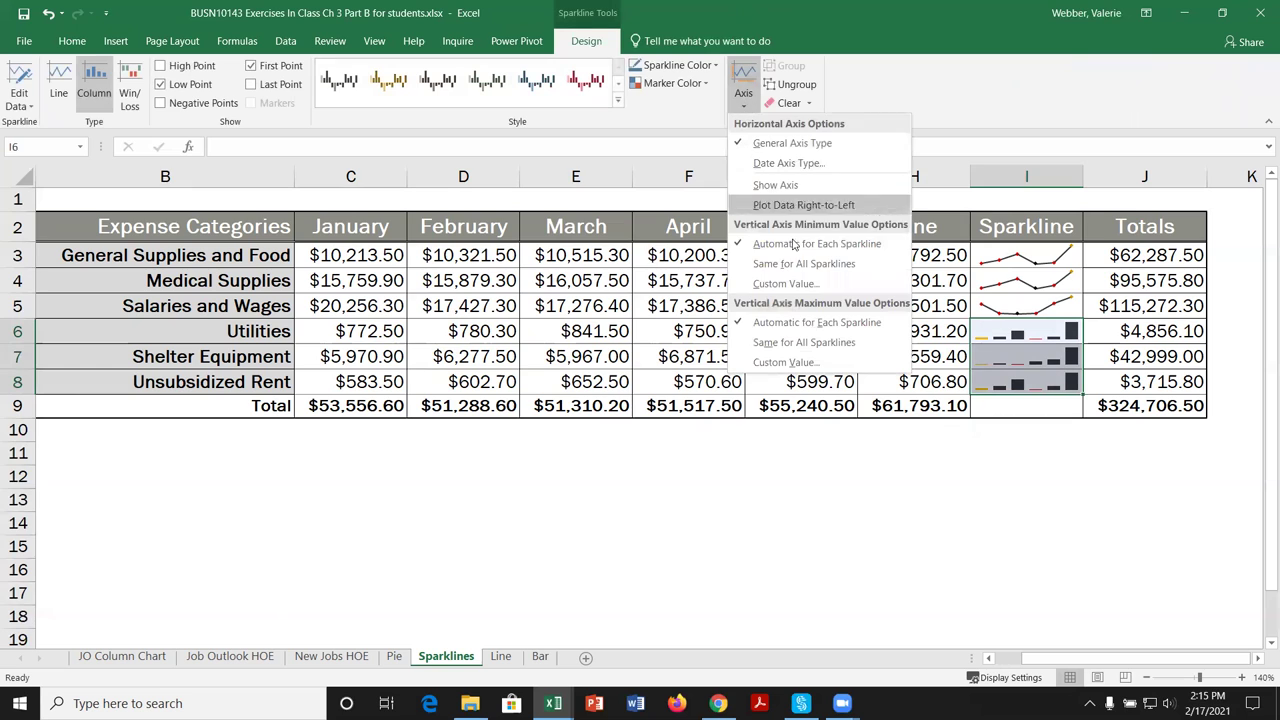
click(822, 266)
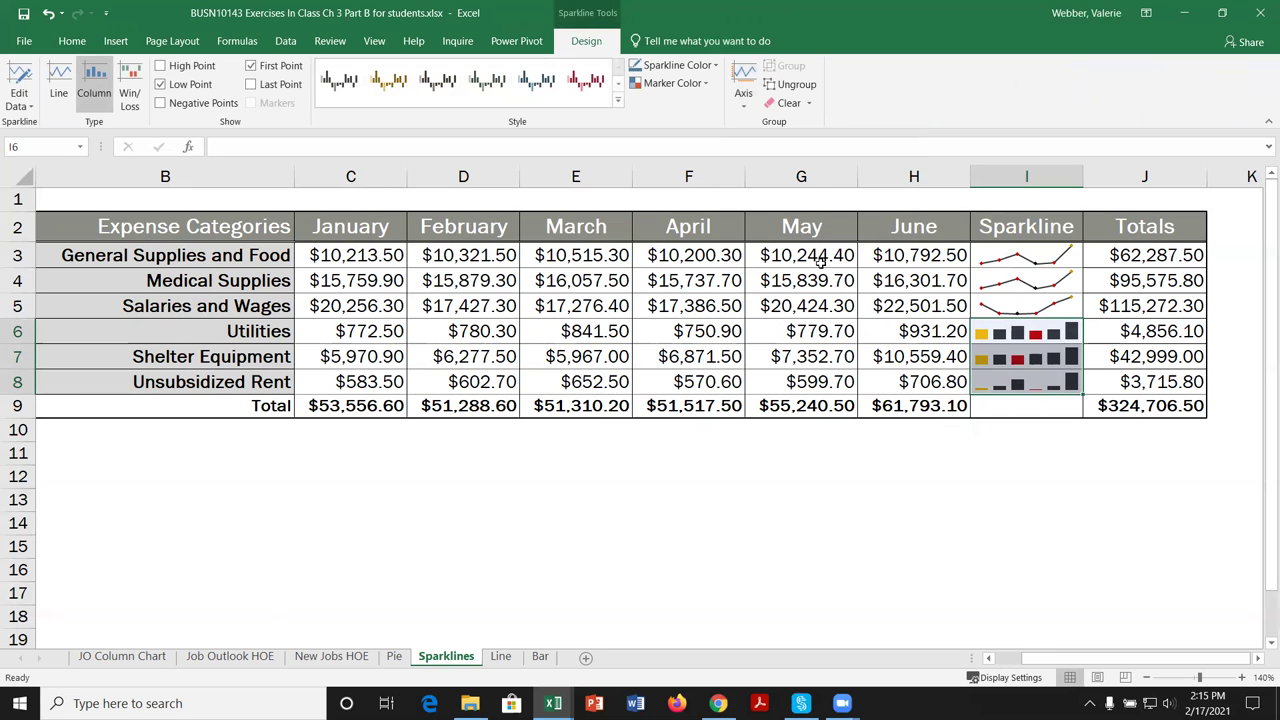
click(743, 94)
click(822, 343)
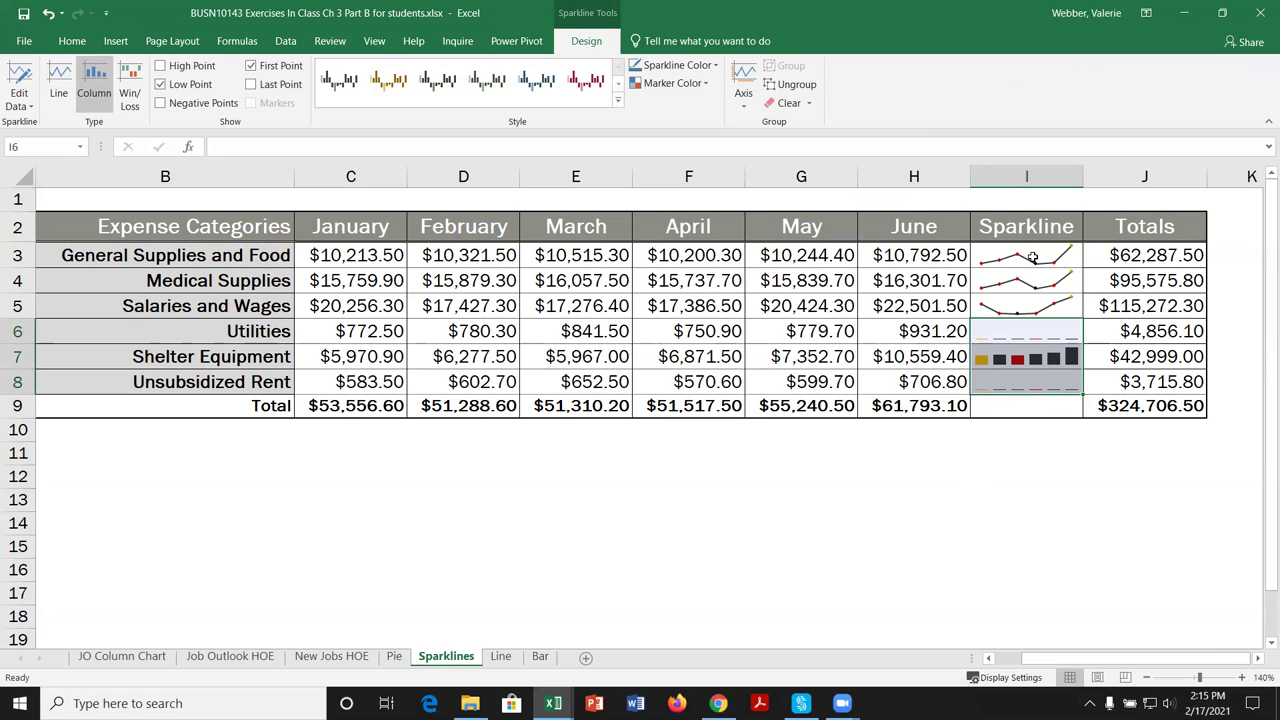
Set the I3:I5 line sparklines' vertical minimum and maximum to Same for All Sparklines.
drag(1032, 257, 1040, 307)
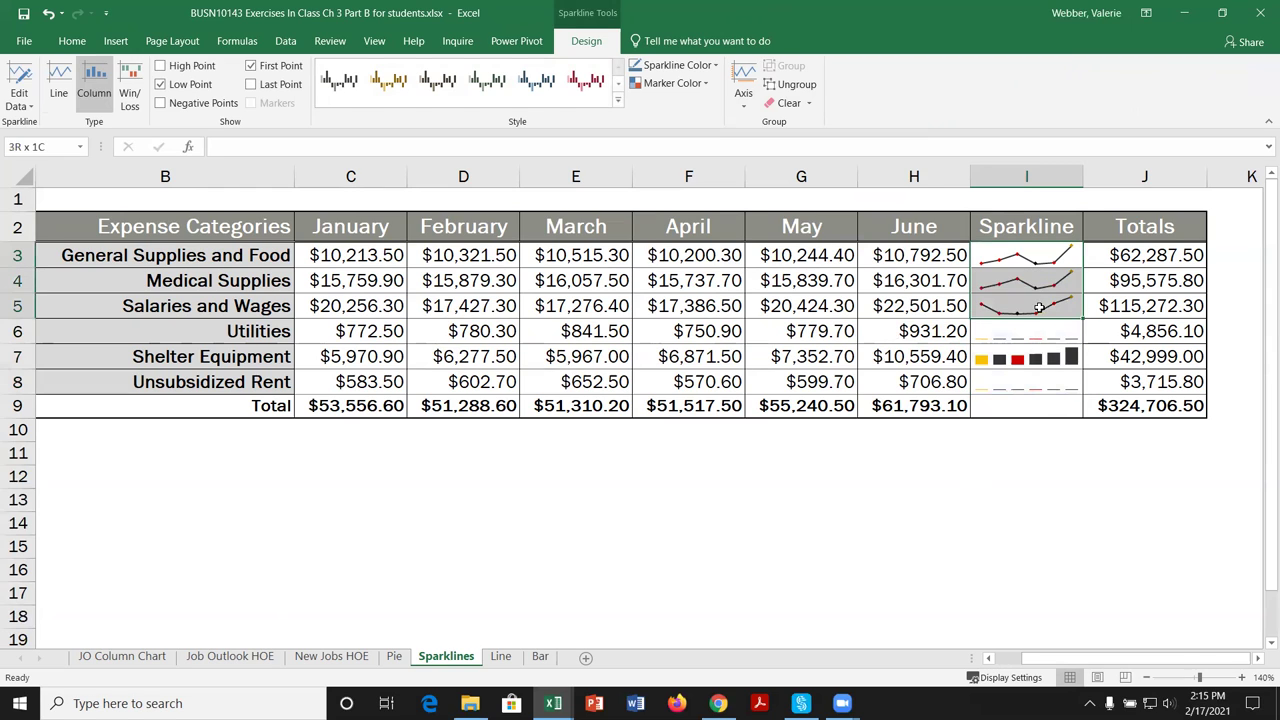
click(743, 108)
click(785, 262)
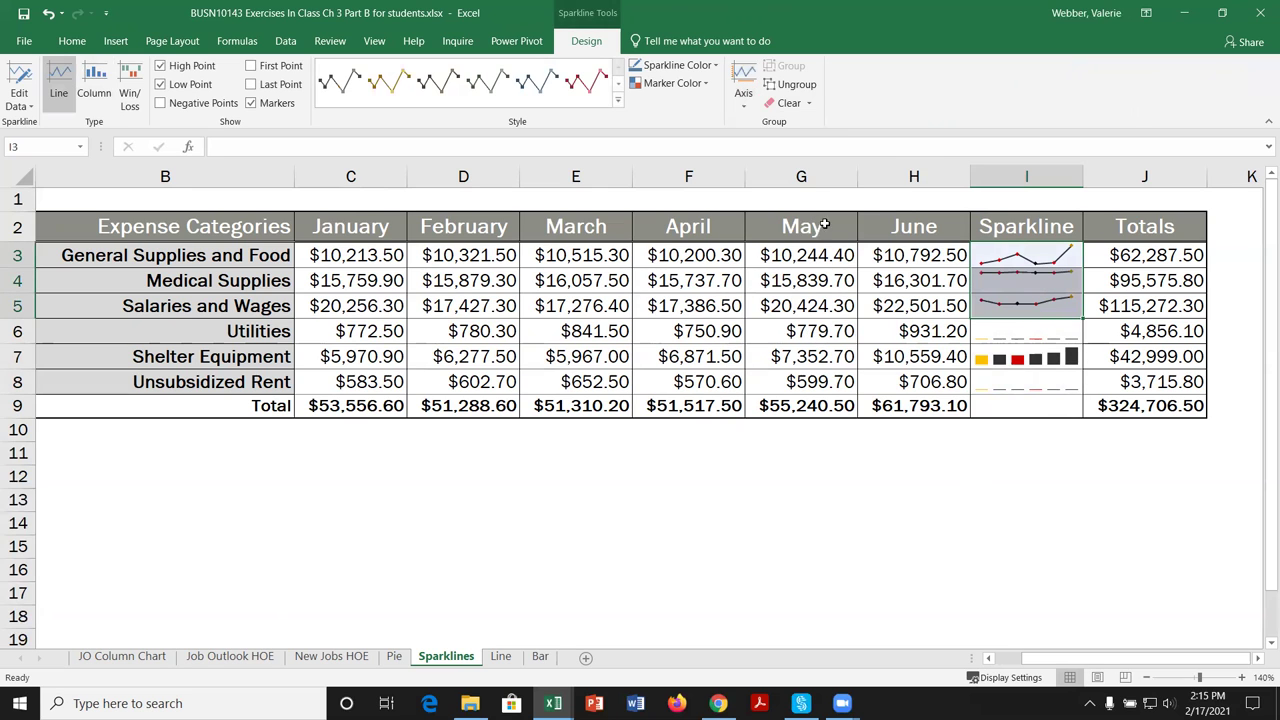
click(743, 100)
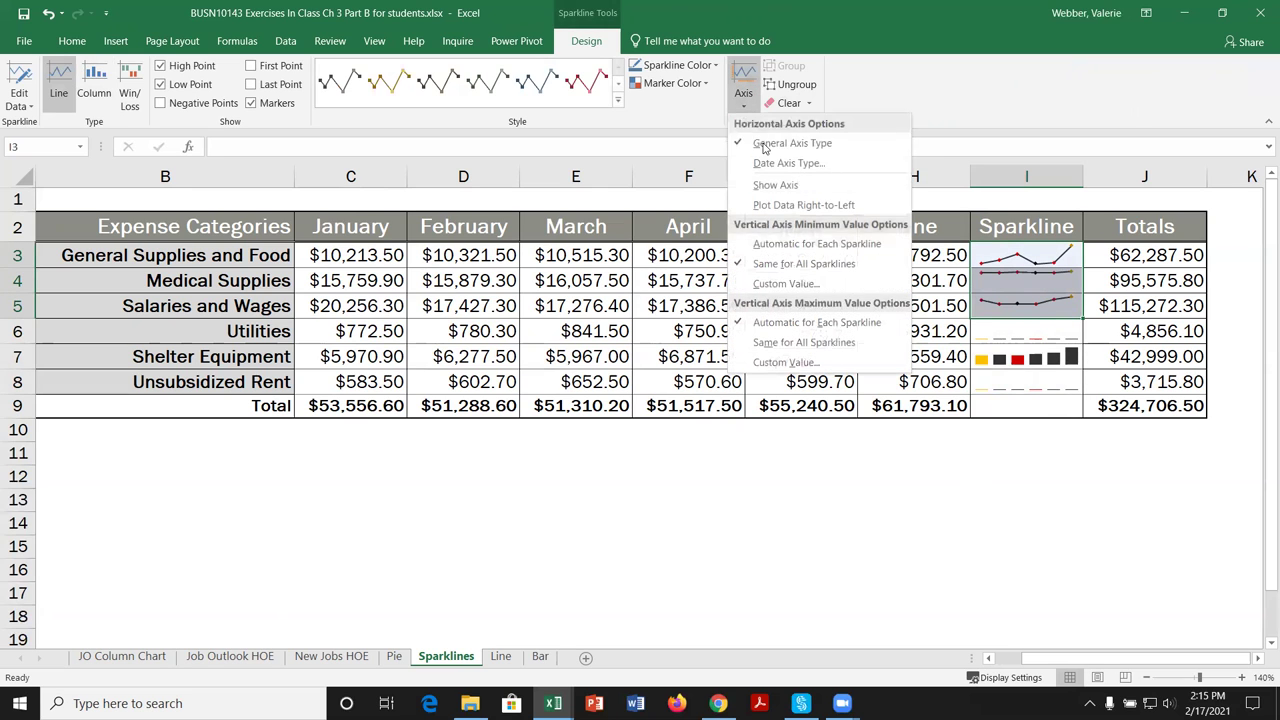
click(803, 342)
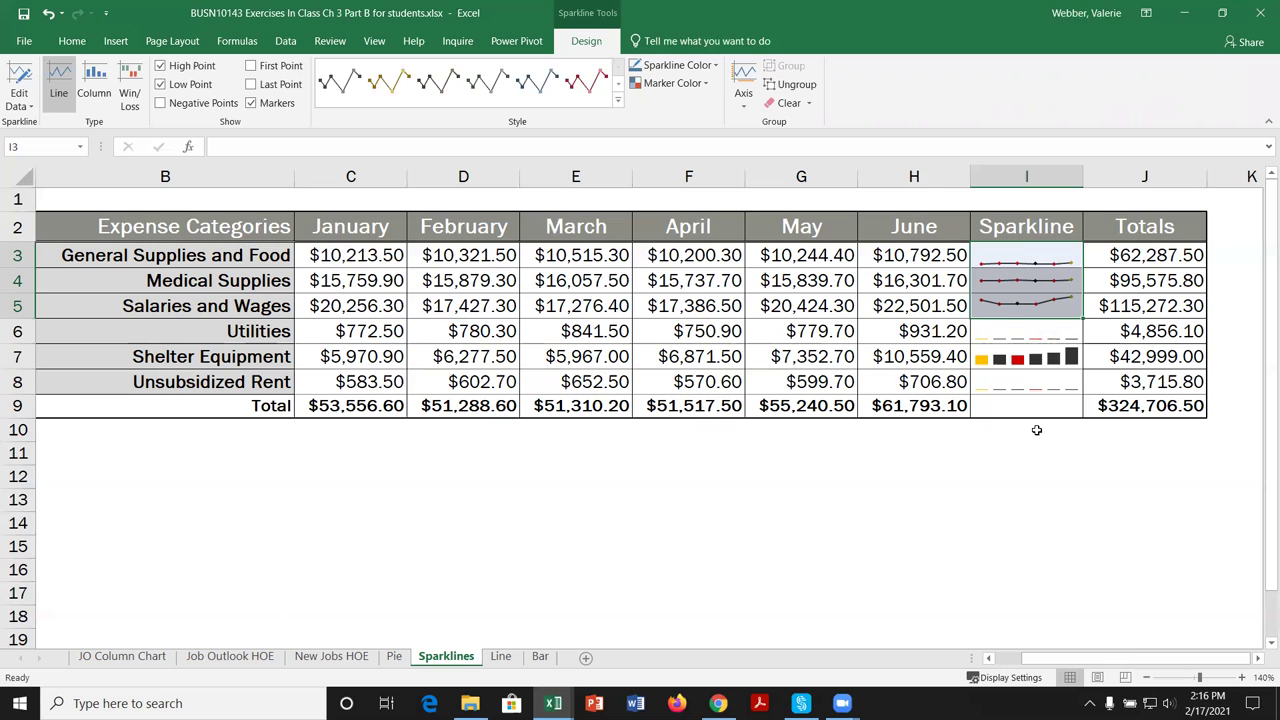
click(1059, 456)
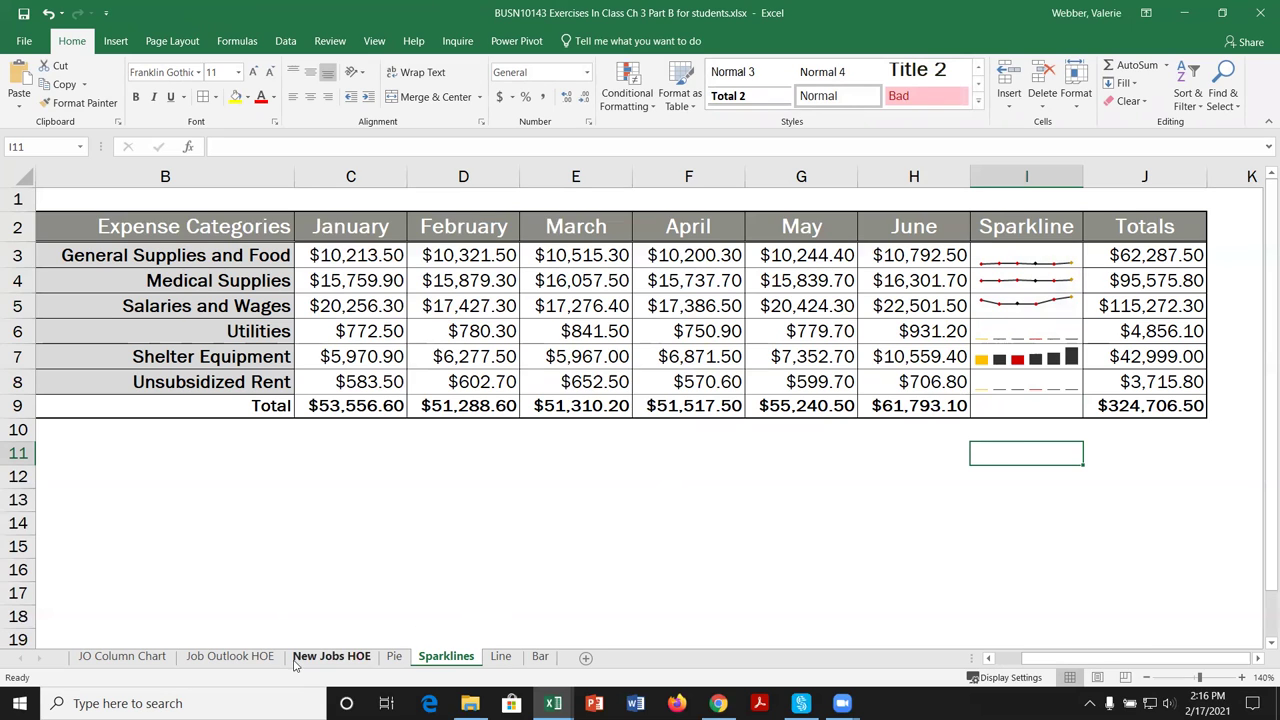
Go to the Job Outlook HOE sheet and inspect its existing Line Chart.
click(232, 657)
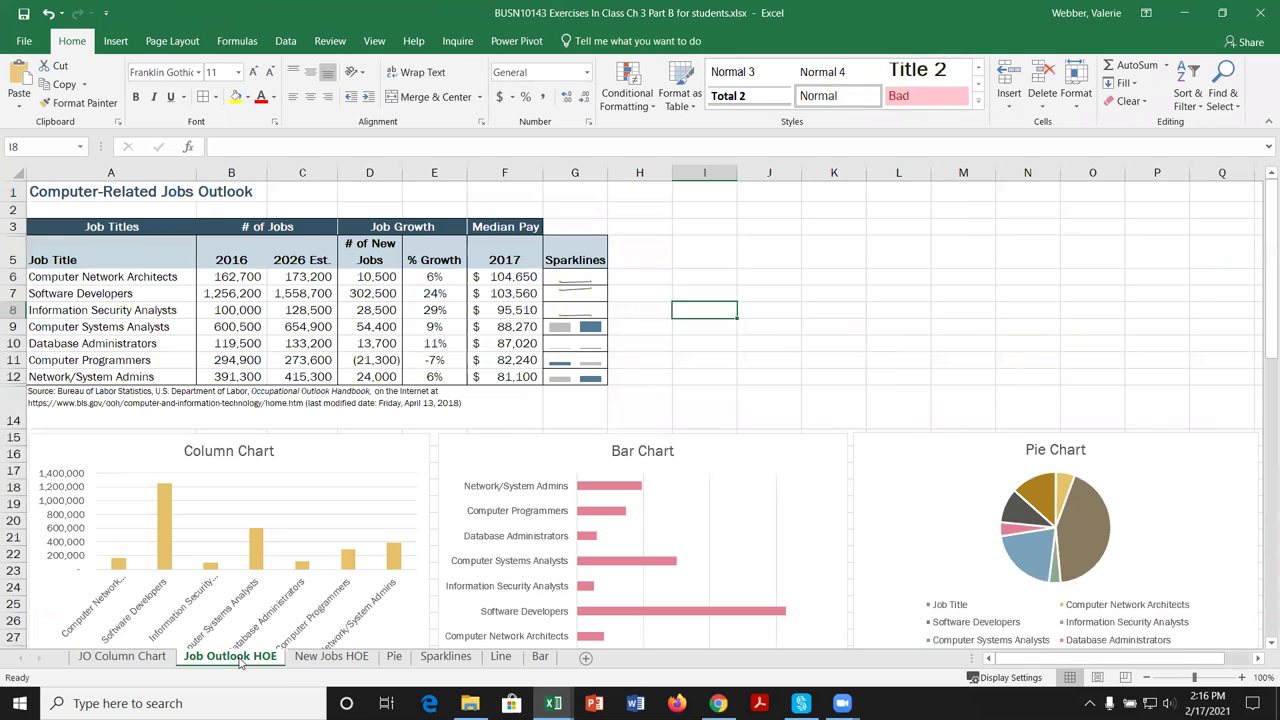
scroll(380, 464, down, 4)
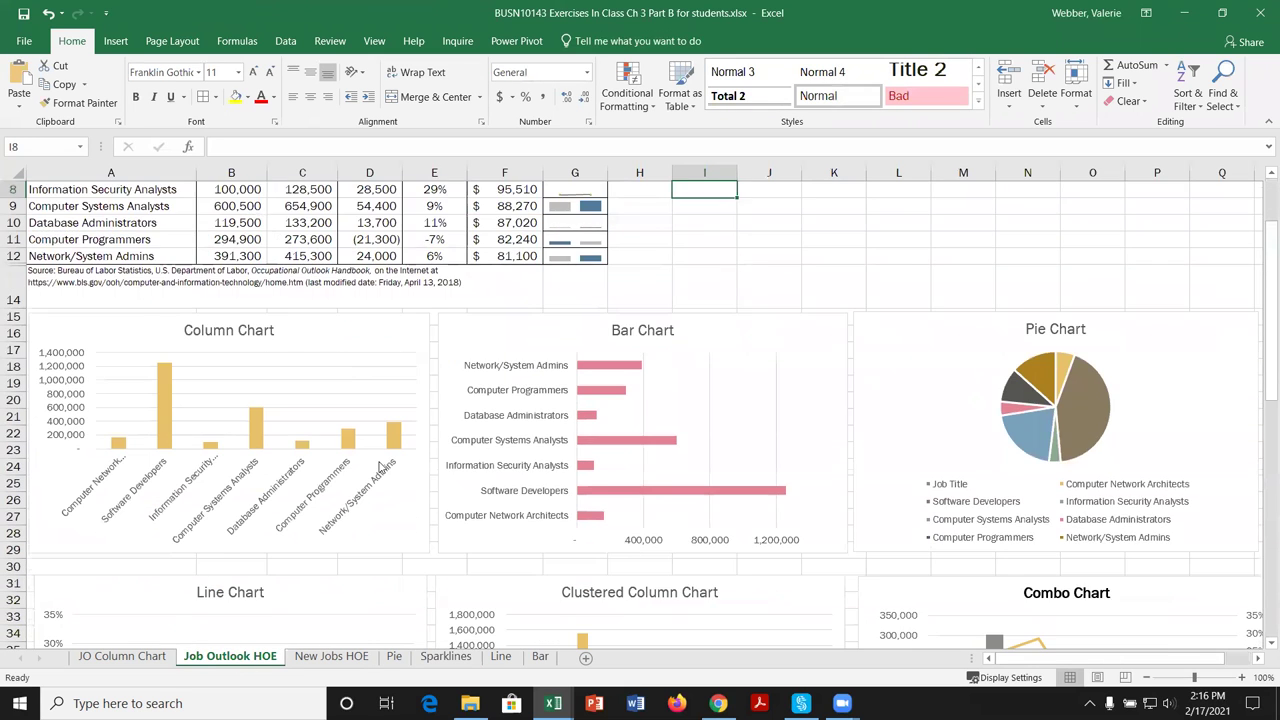
scroll(380, 464, down, 1)
click(367, 462)
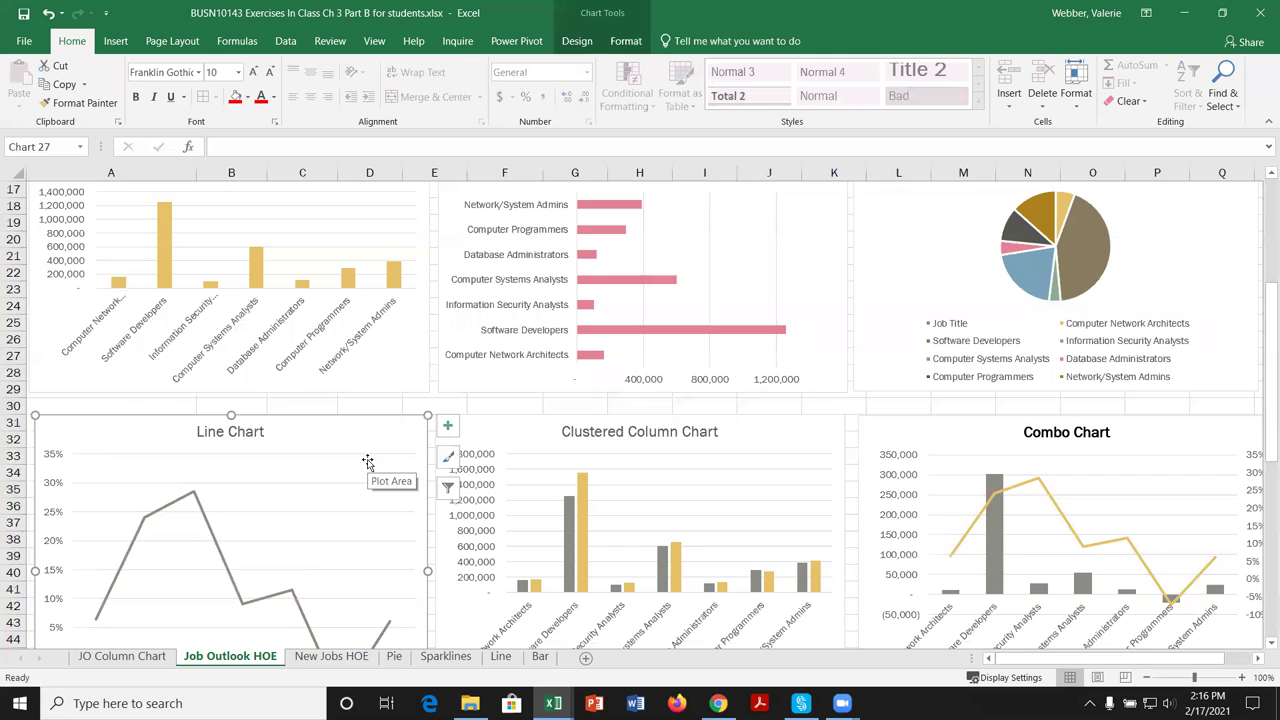
scroll(367, 462, up, 5)
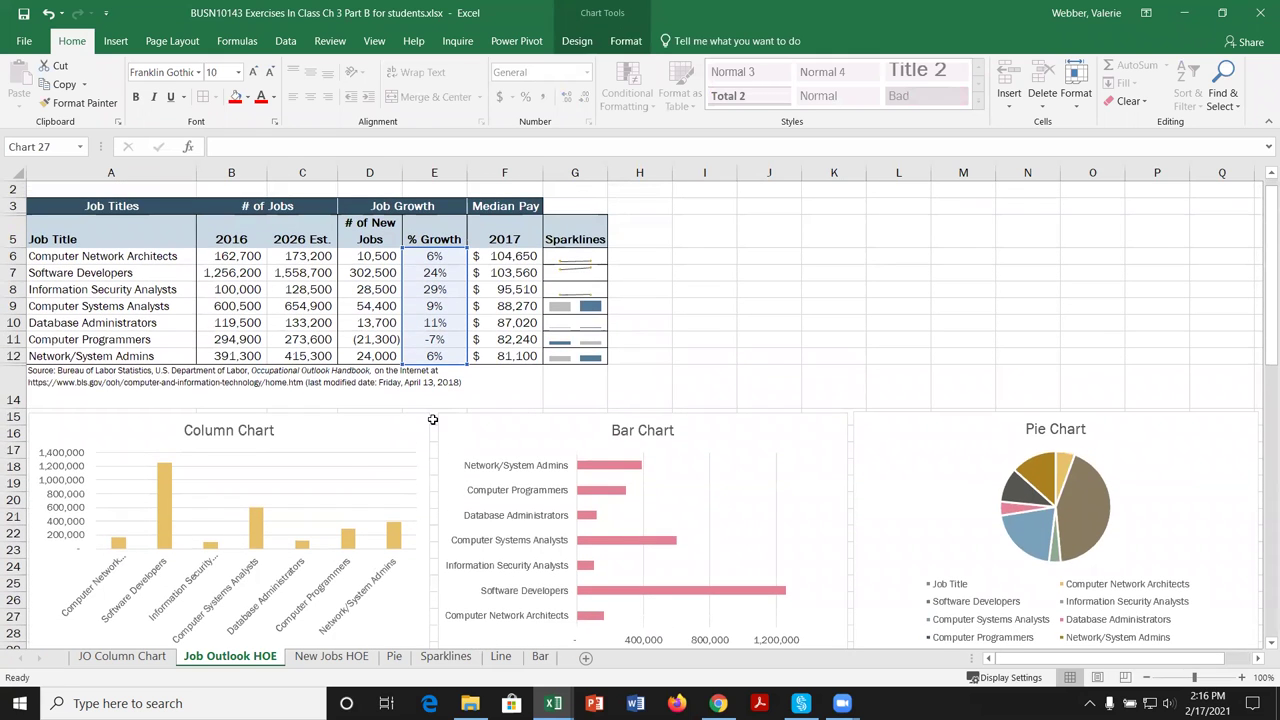
click(724, 259)
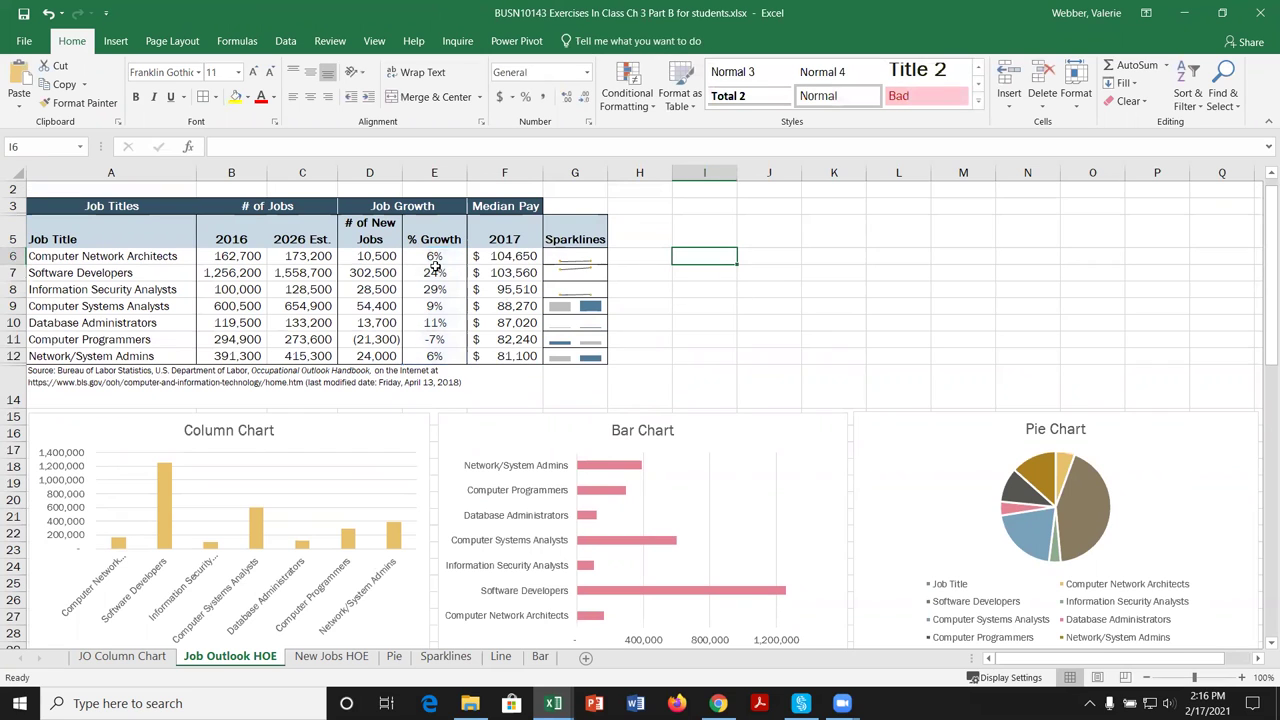
Insert a Quick Analysis line chart of the % Growth column E5:E12 including its header.
drag(441, 239, 440, 358)
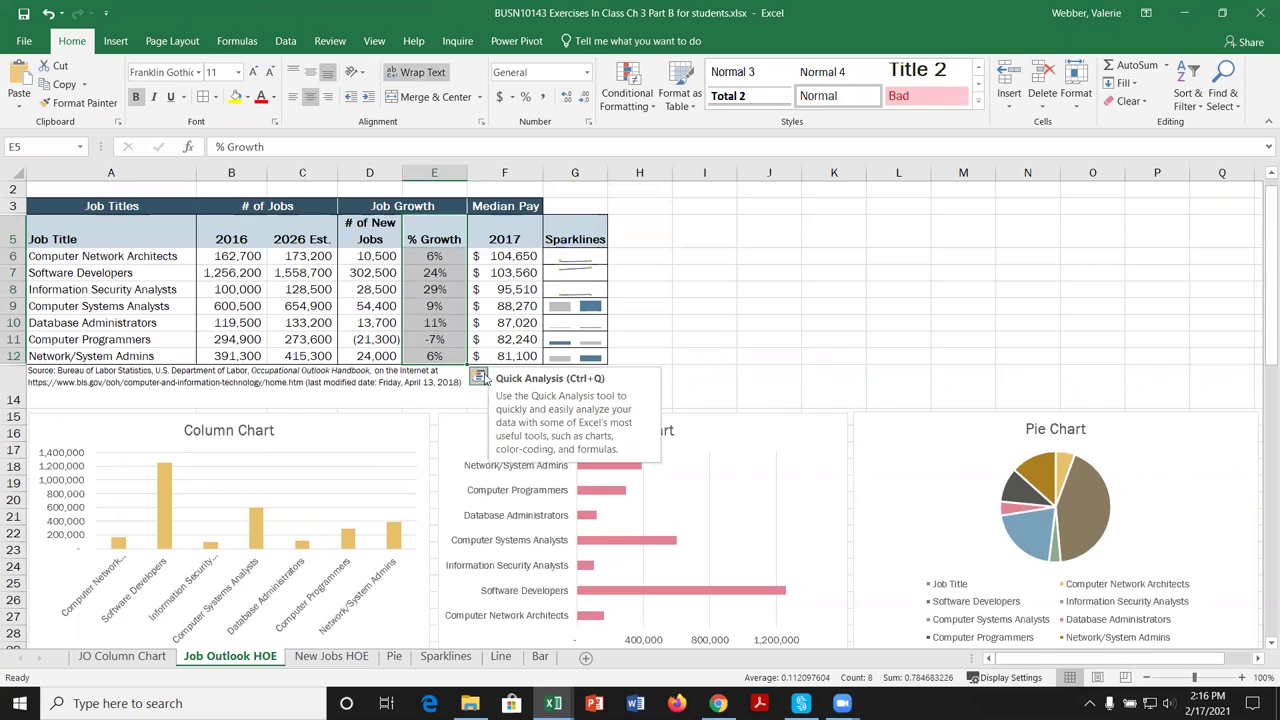
click(478, 376)
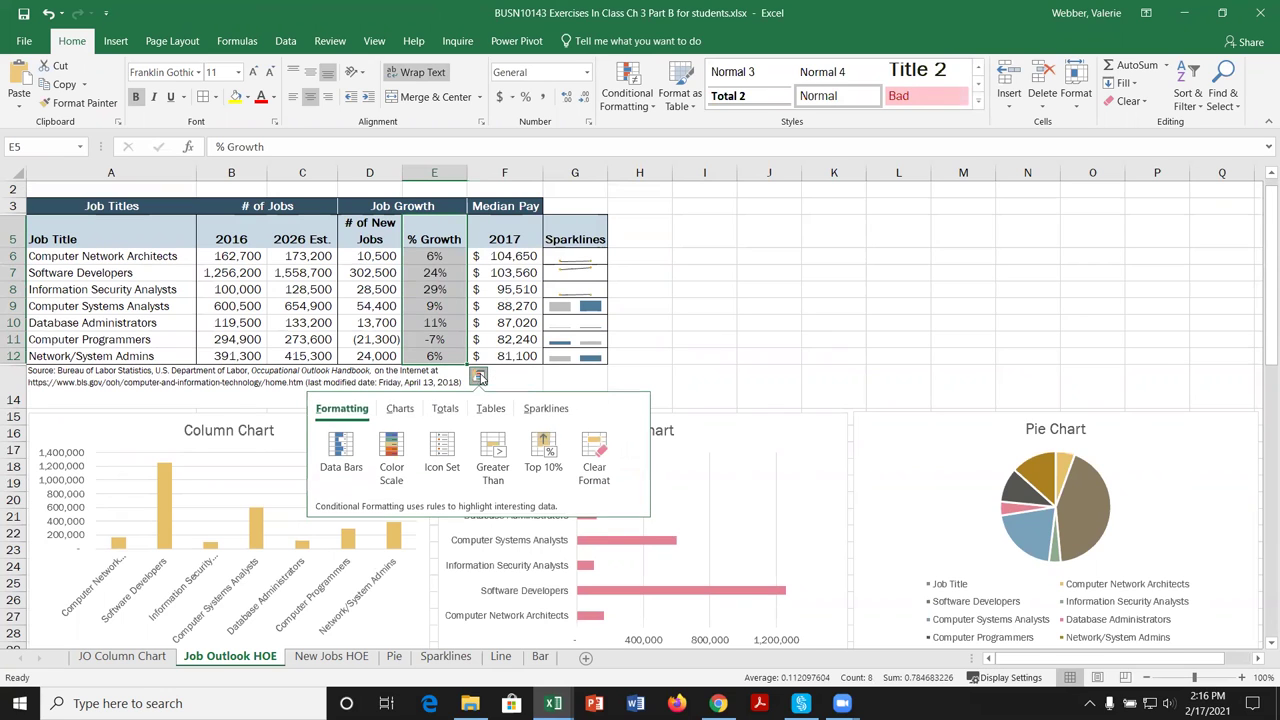
click(400, 410)
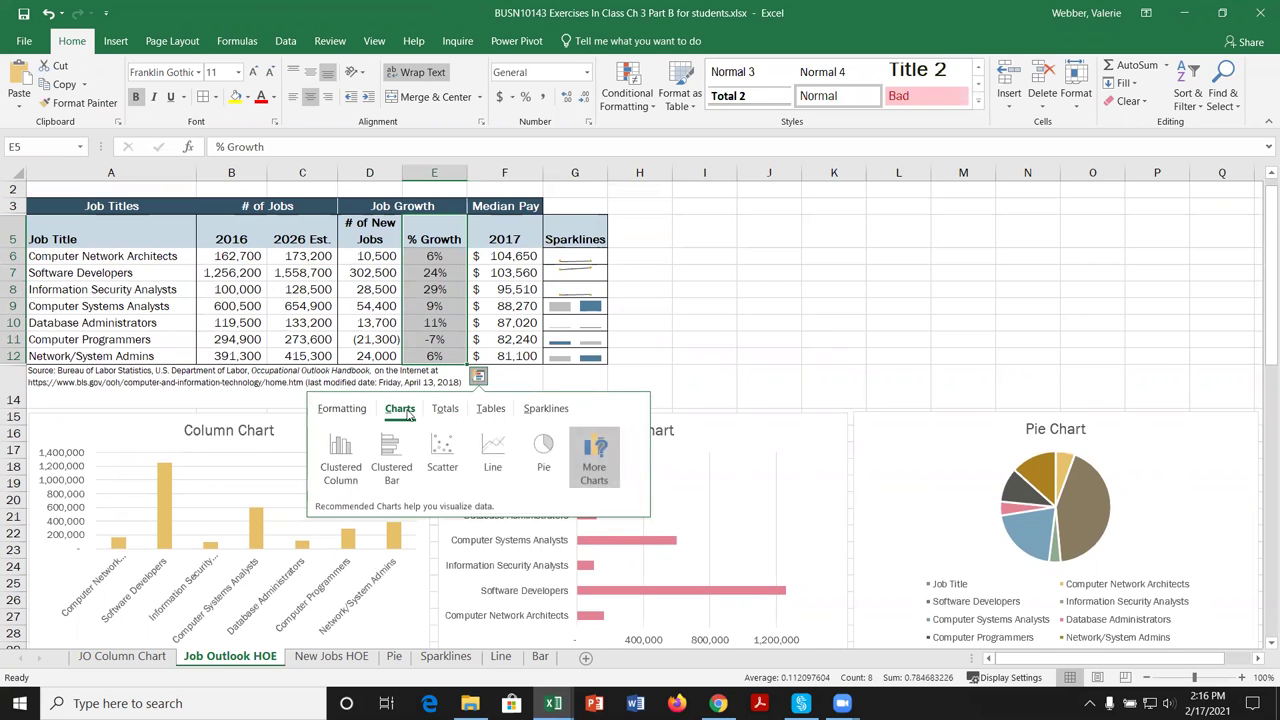
click(489, 450)
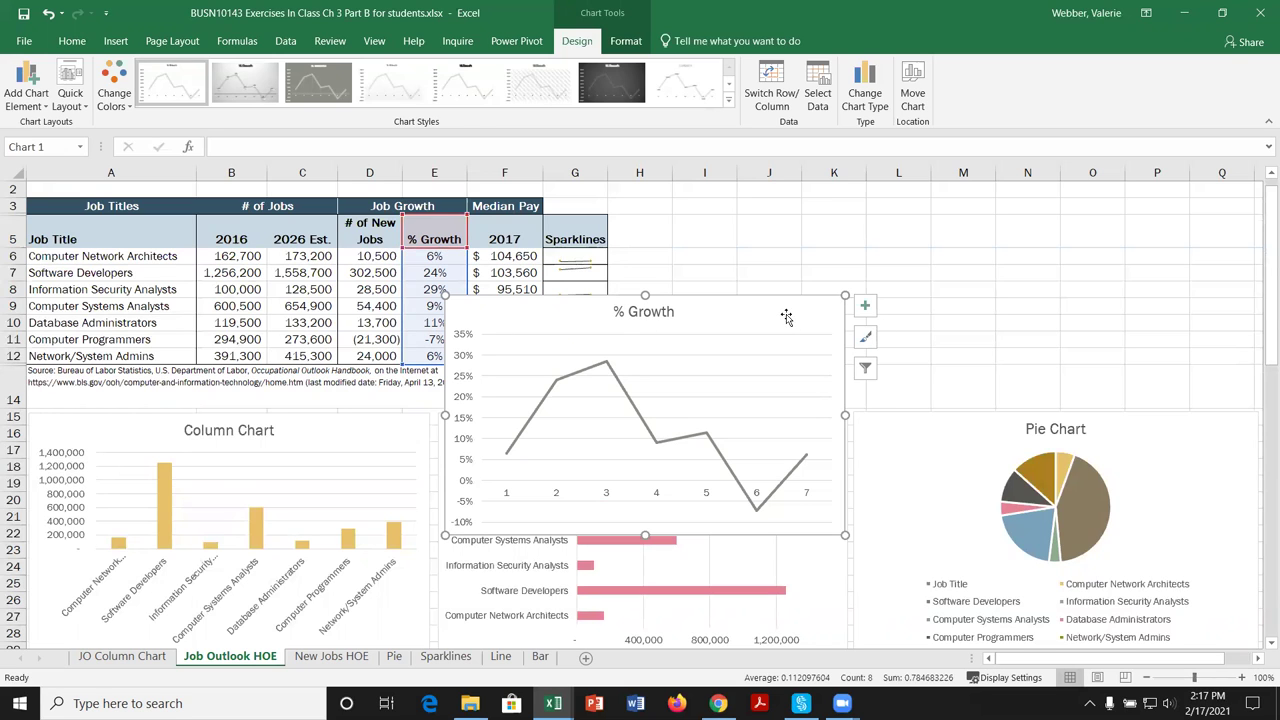
Replace the chart with a line chart of only E6:E12 and open its Select Data Source dialog.
key(Delete)
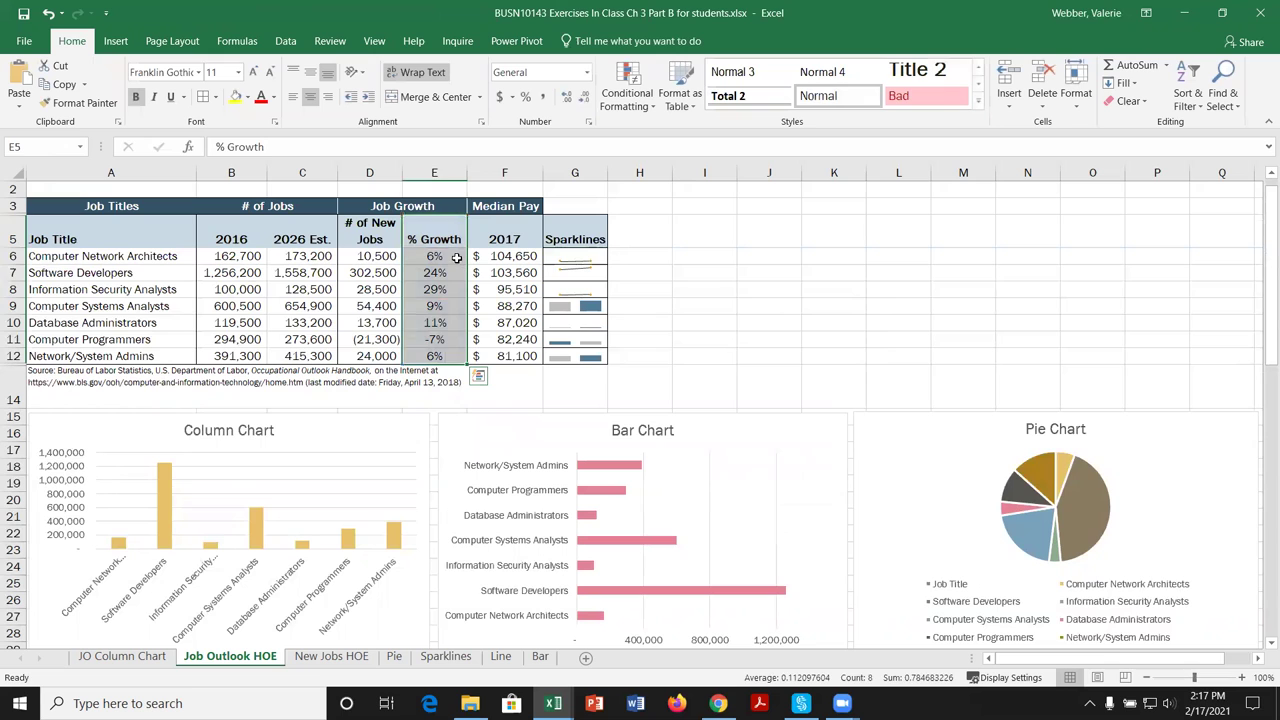
drag(456, 258, 457, 358)
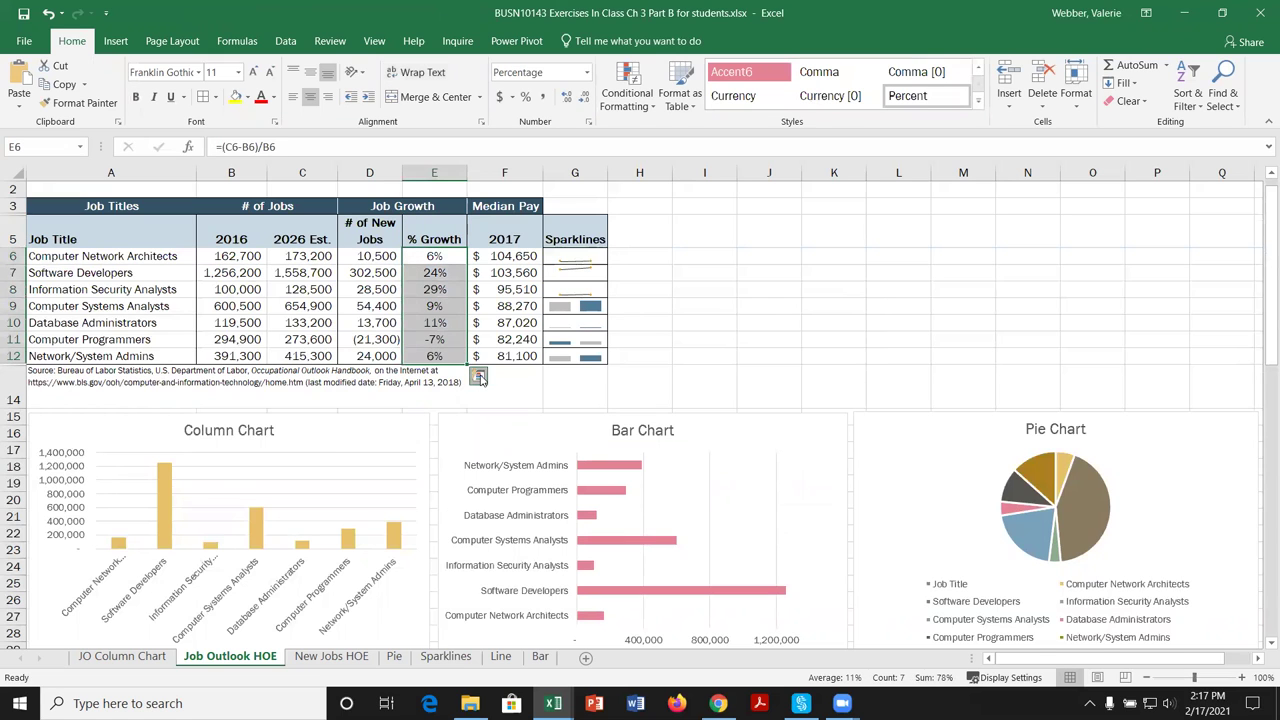
click(479, 376)
click(407, 412)
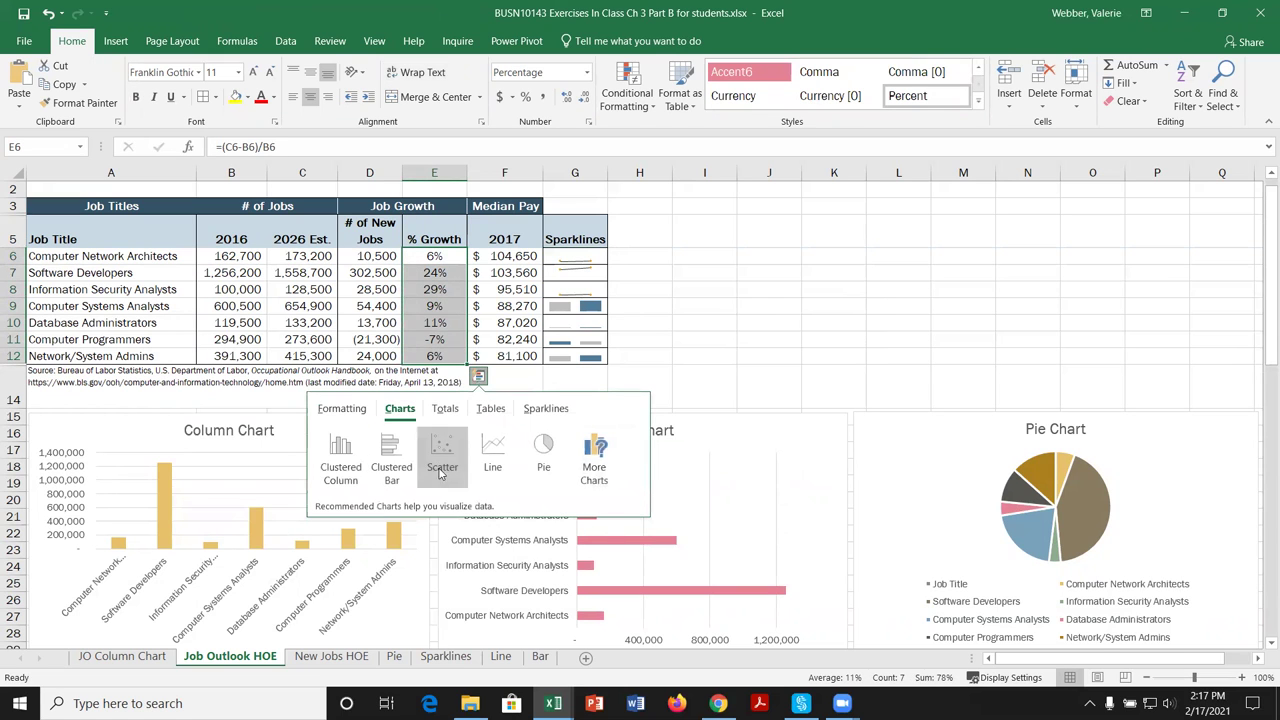
click(492, 460)
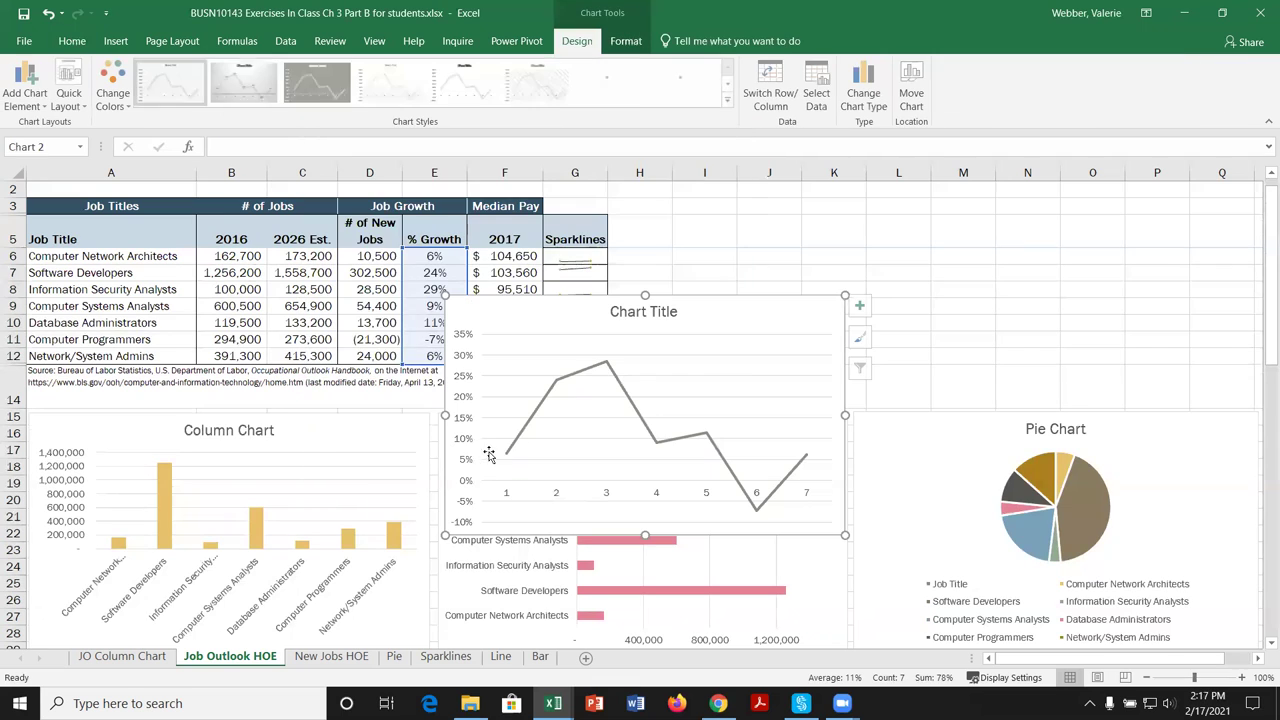
click(654, 319)
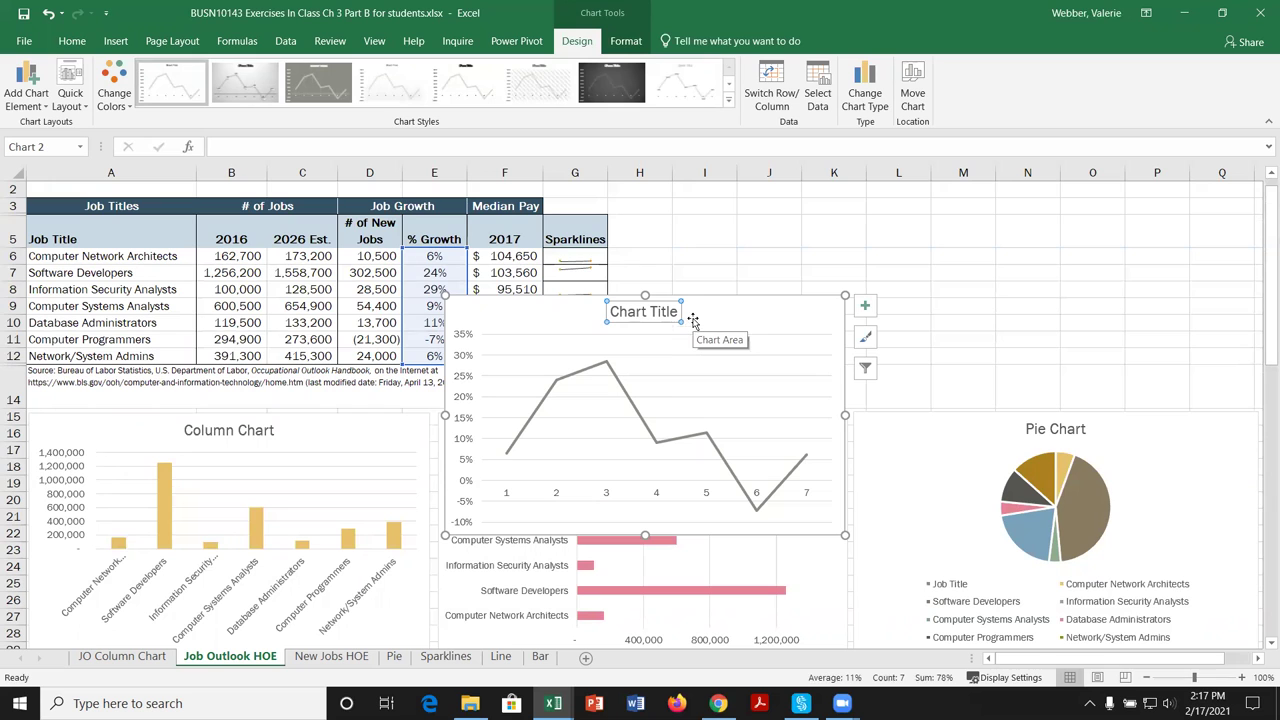
click(820, 88)
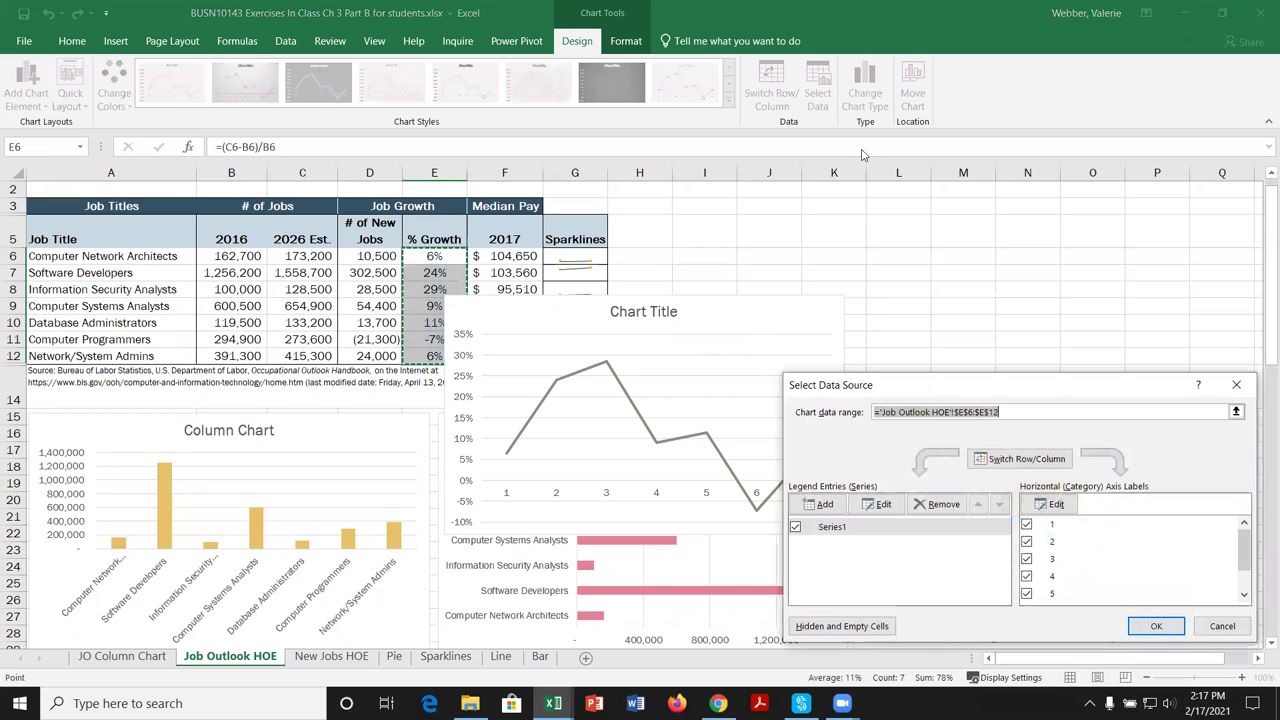